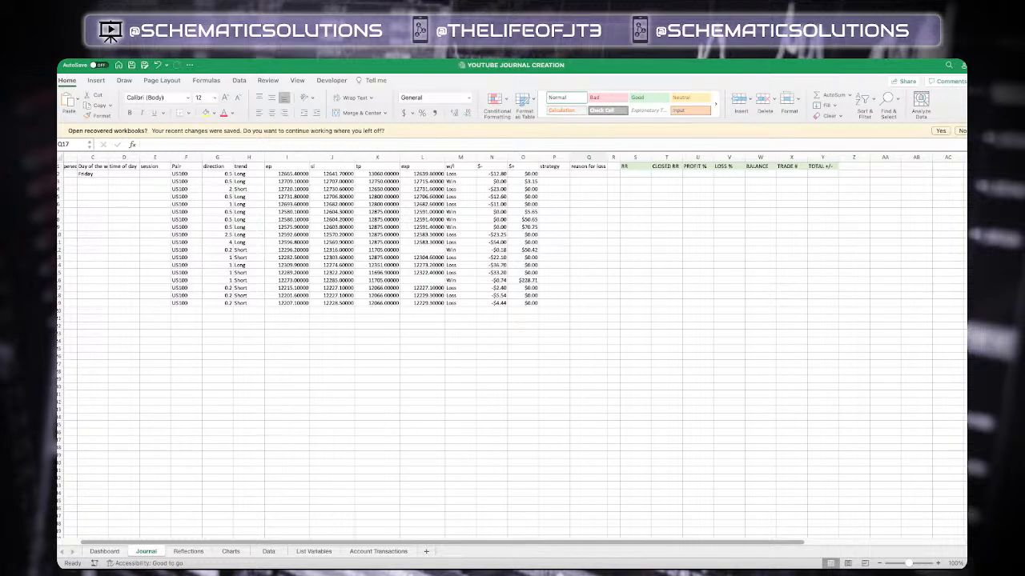
mouse_move(120, 572)
scroll(336, 391, left, 3)
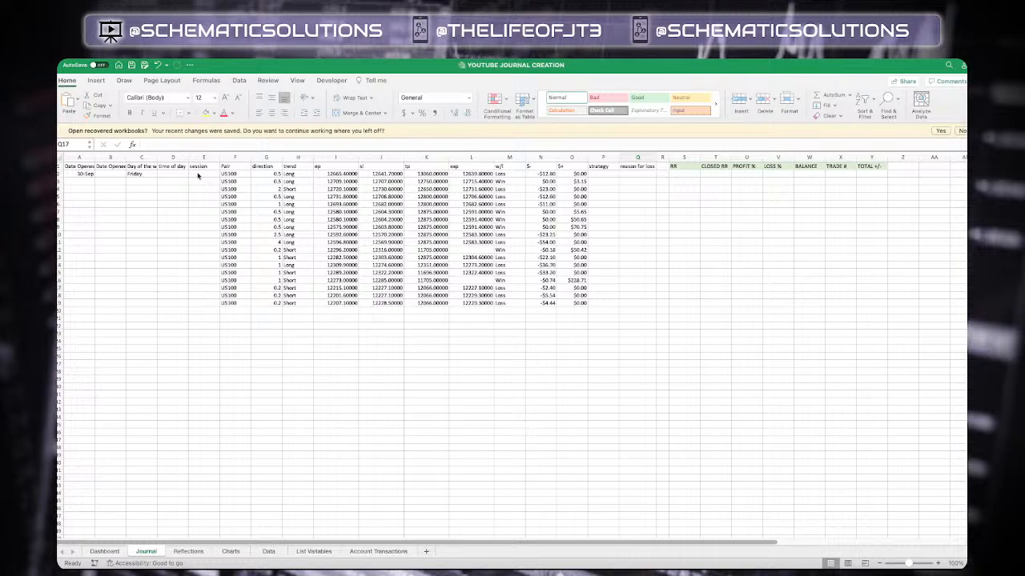
scroll(317, 185, right, 2)
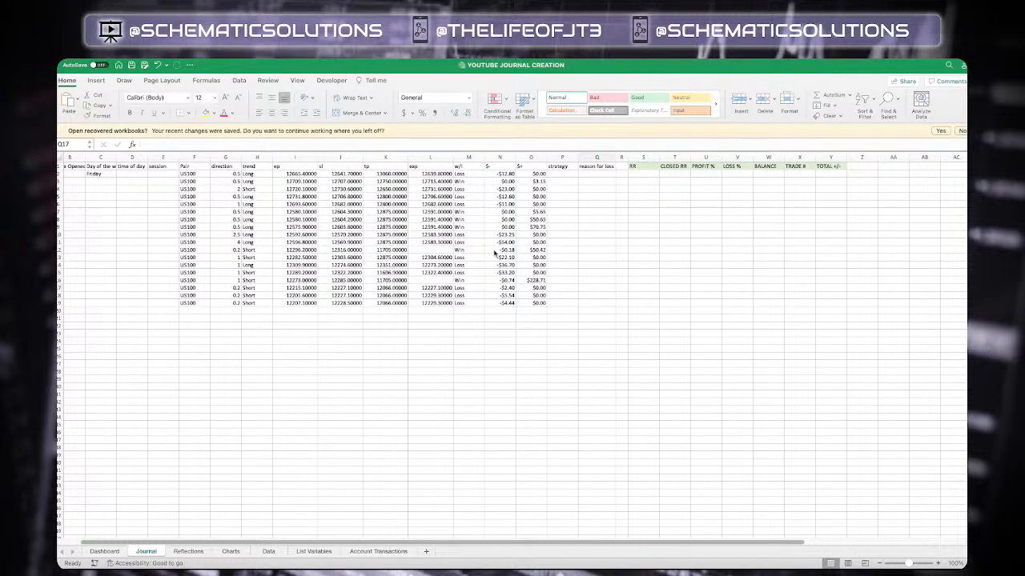
scroll(343, 244, right, 1)
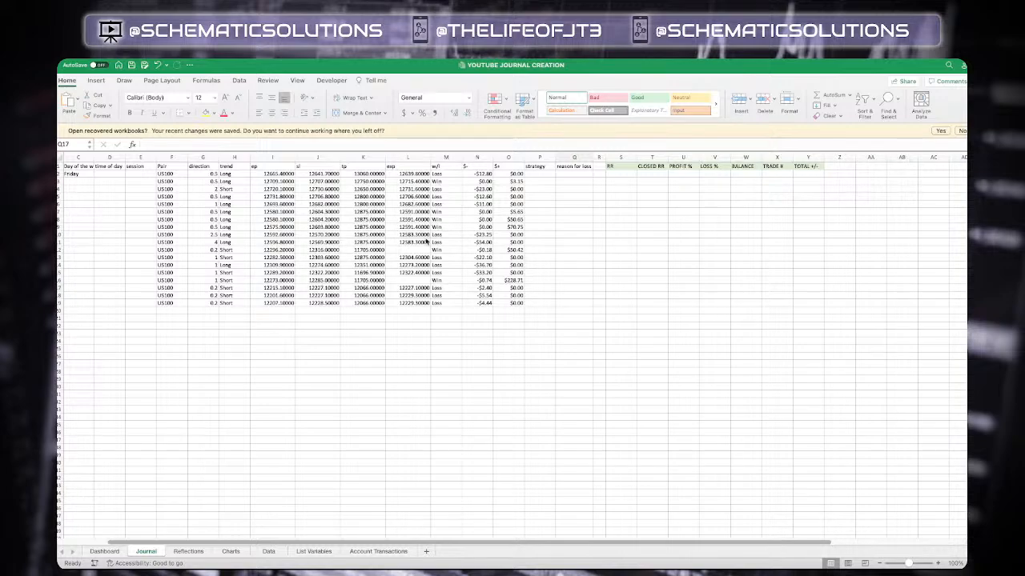
Copy the tp value of row 16 into the exp cell of the same row
click(376, 281)
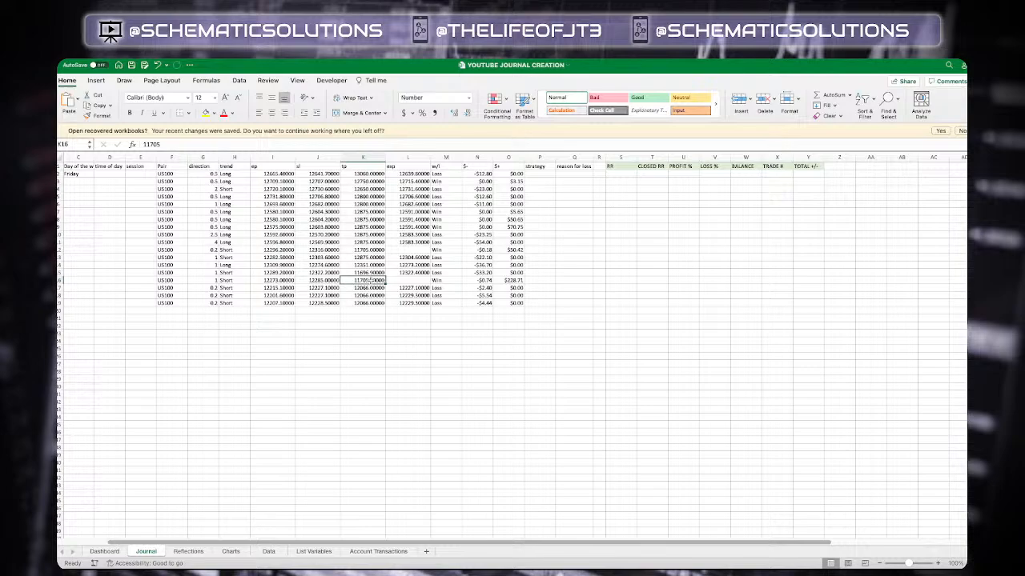
key(ctrl+c)
click(407, 281)
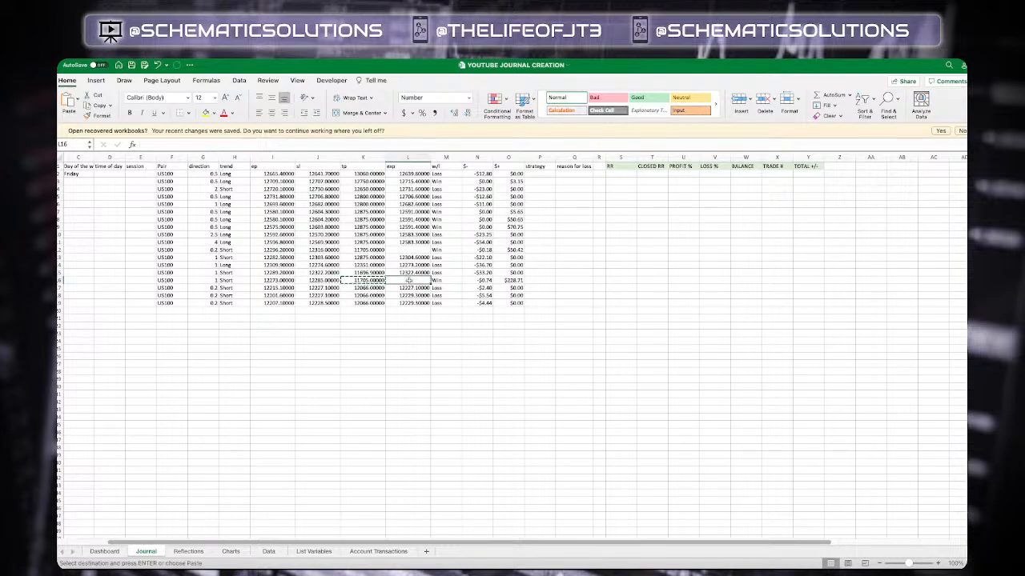
key(ctrl+v)
Copy the tp value of row 12 into the exp cell of the same row
click(373, 251)
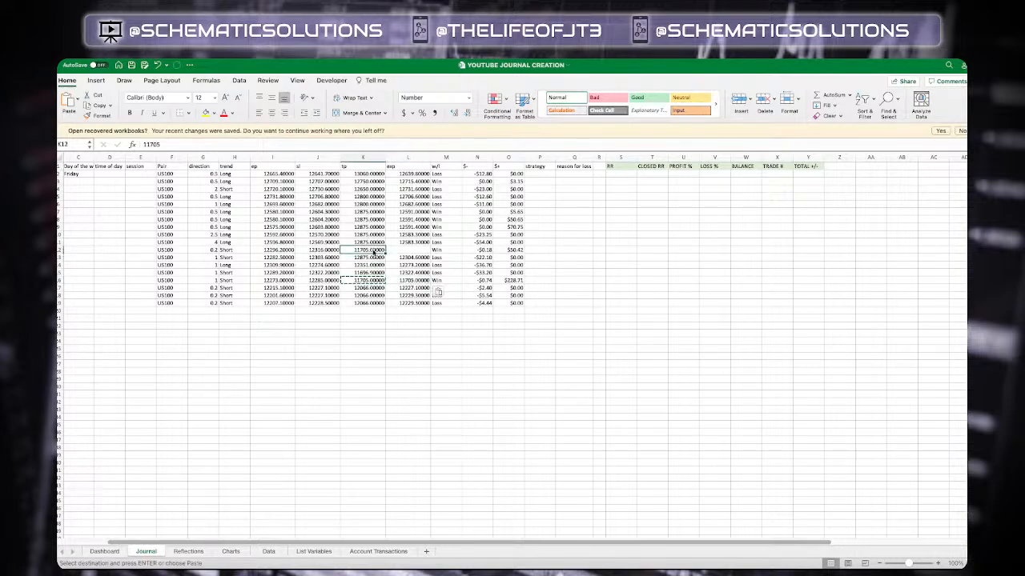
key(ctrl+c)
click(408, 250)
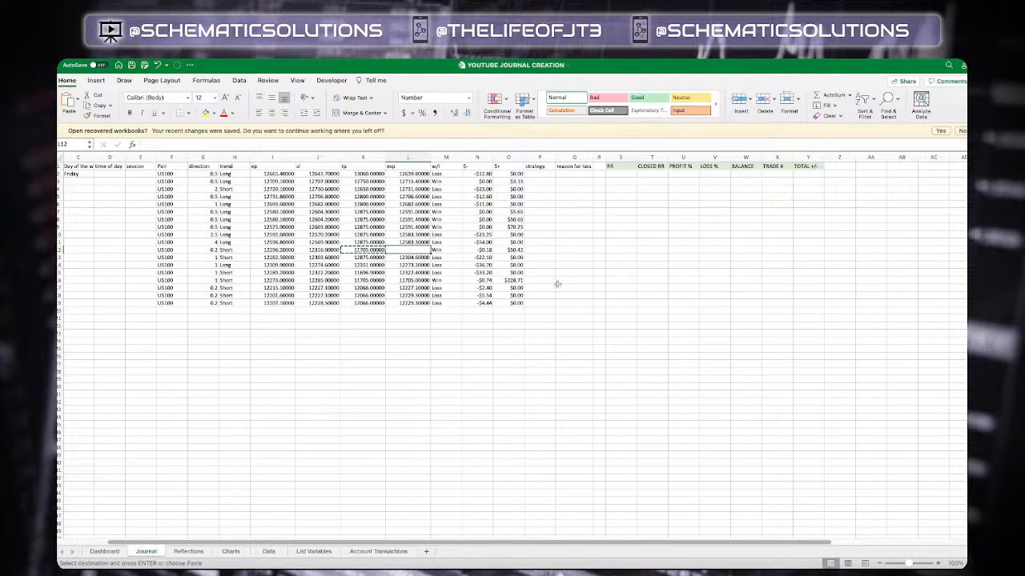
key(ctrl+v)
Enter the formula =(K2-I2)/(I2-J2) in the RR column for the first trade row
scroll(611, 280, right, 2)
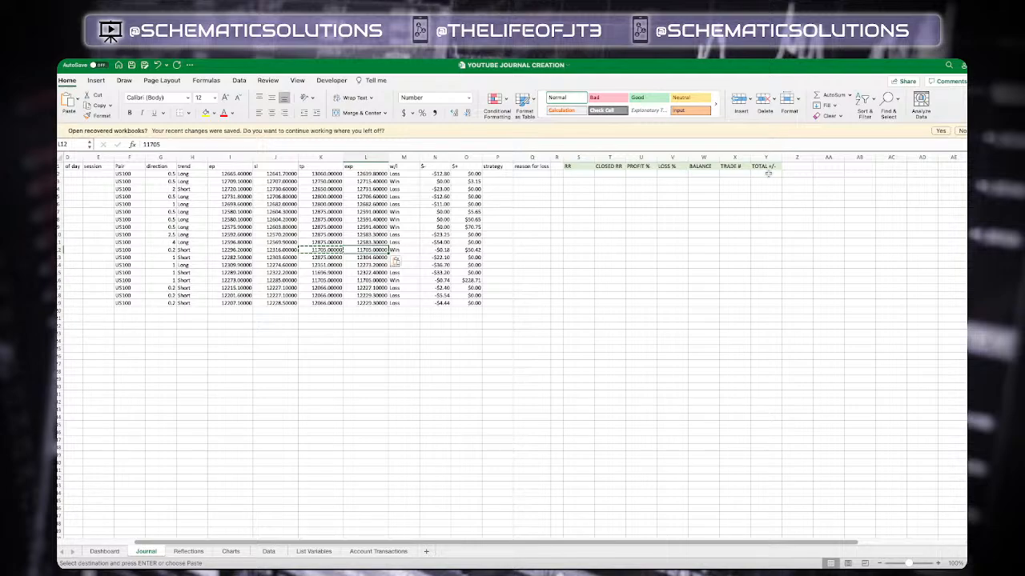
scroll(480, 191, left, 3)
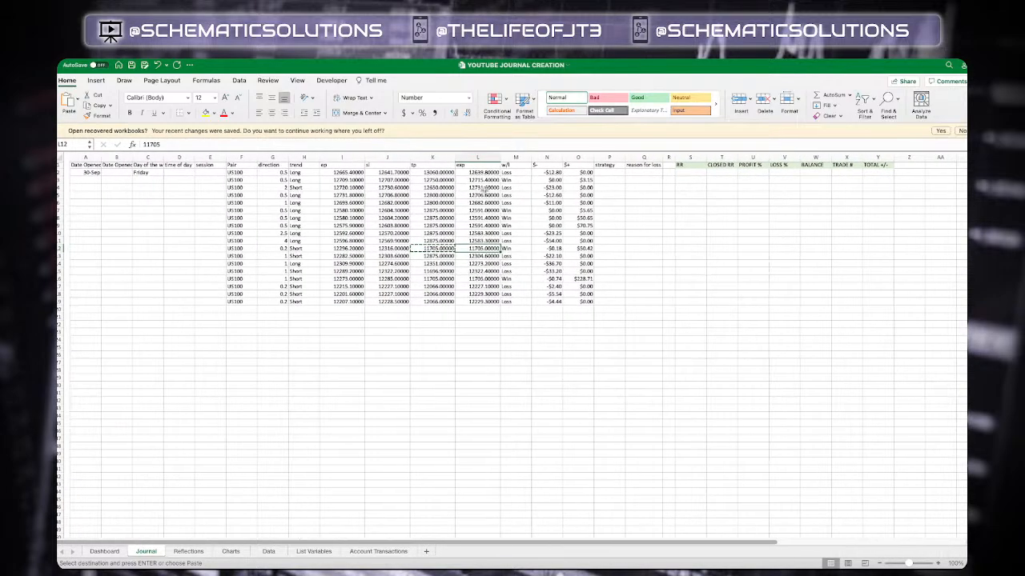
scroll(488, 257, right, 1)
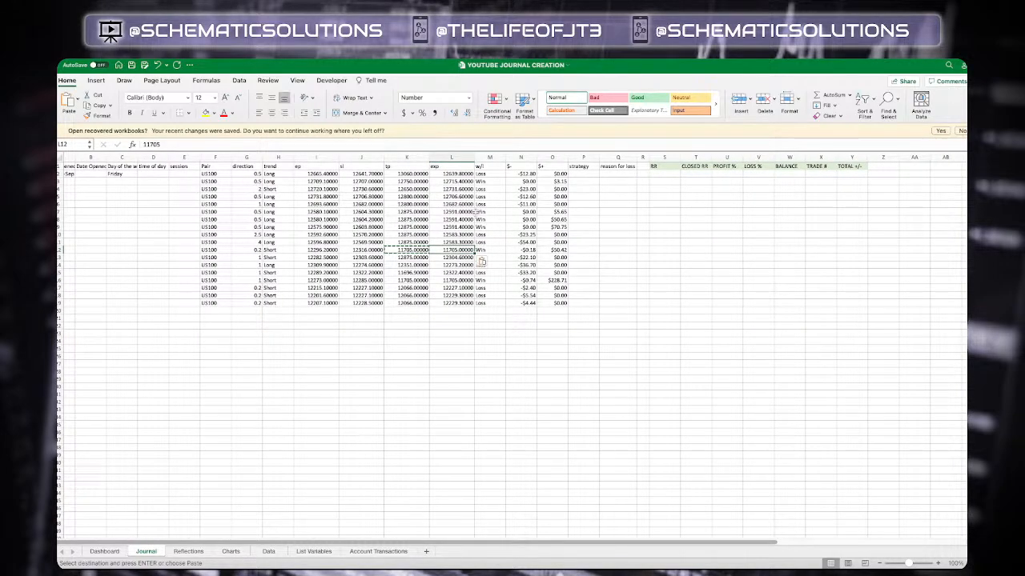
click(672, 174)
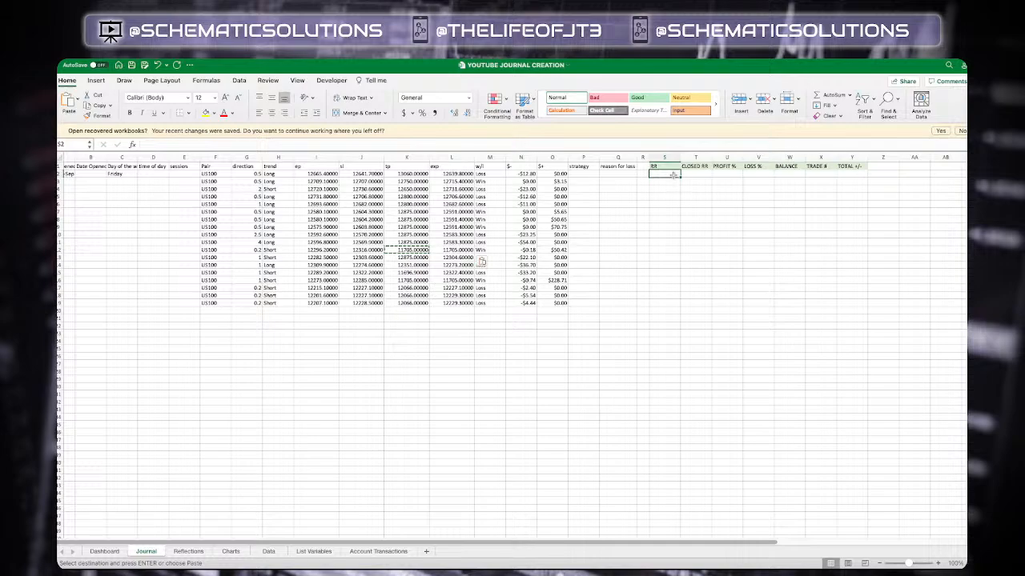
click(614, 144)
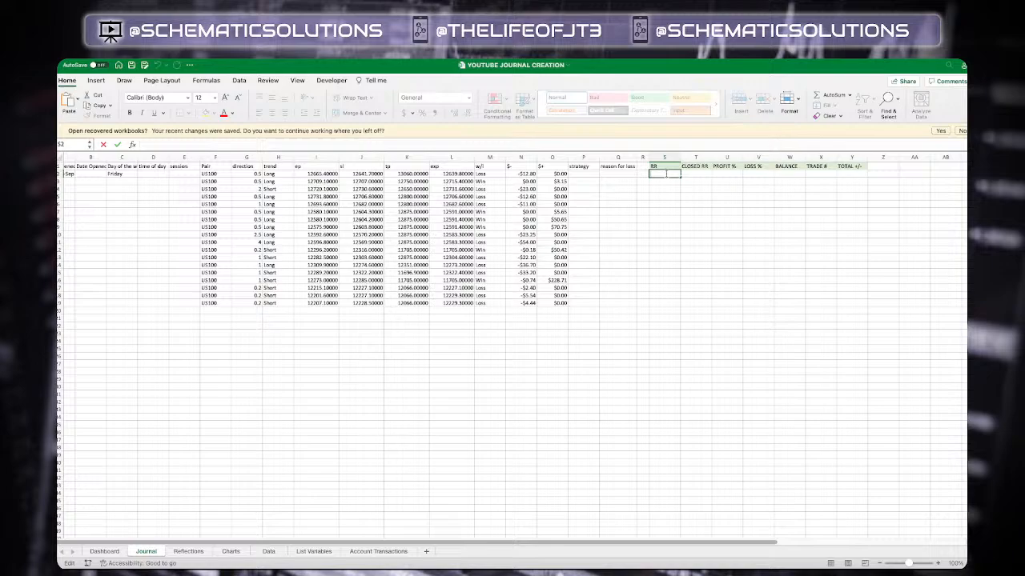
text(=()
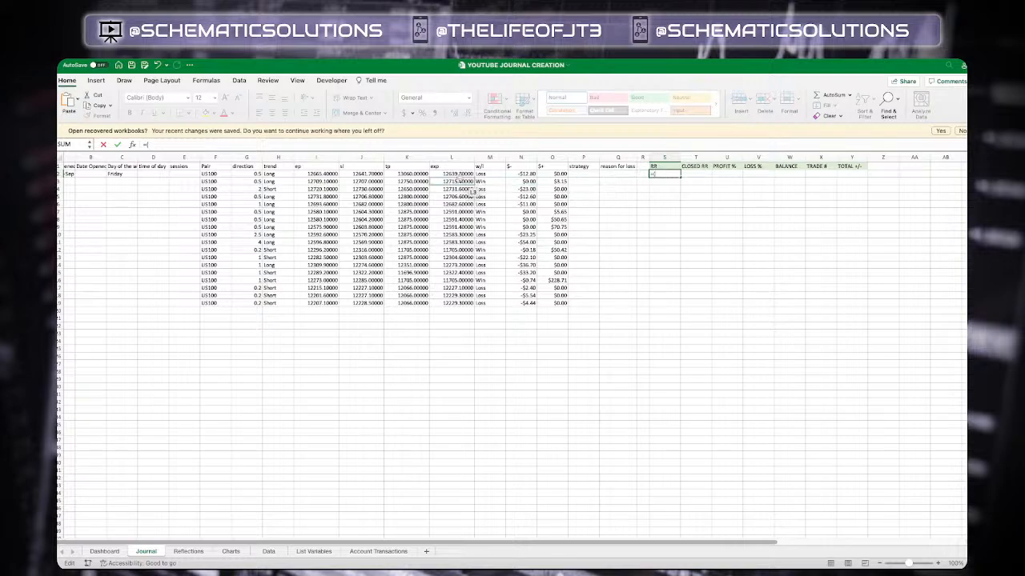
click(420, 173)
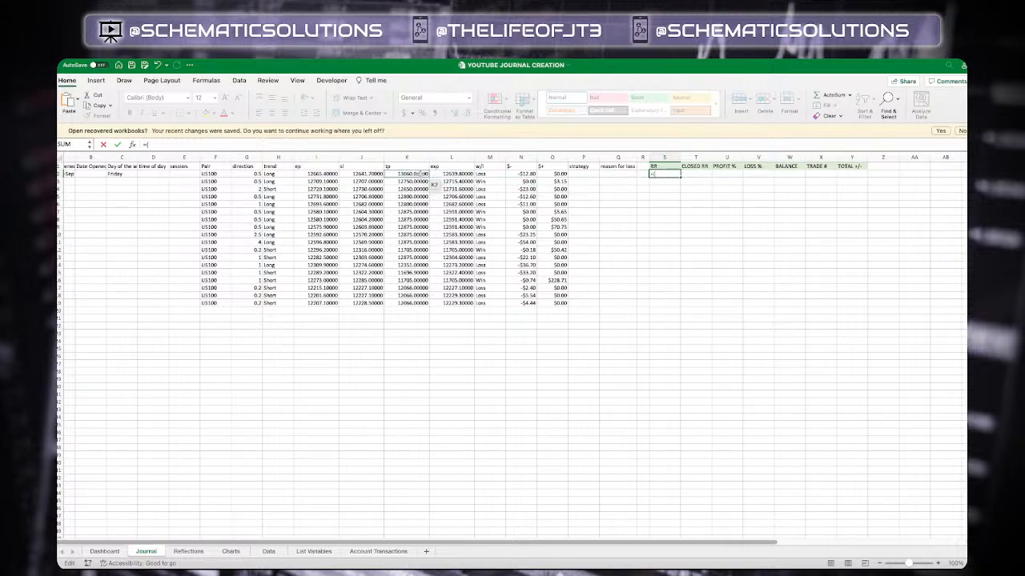
click(421, 174)
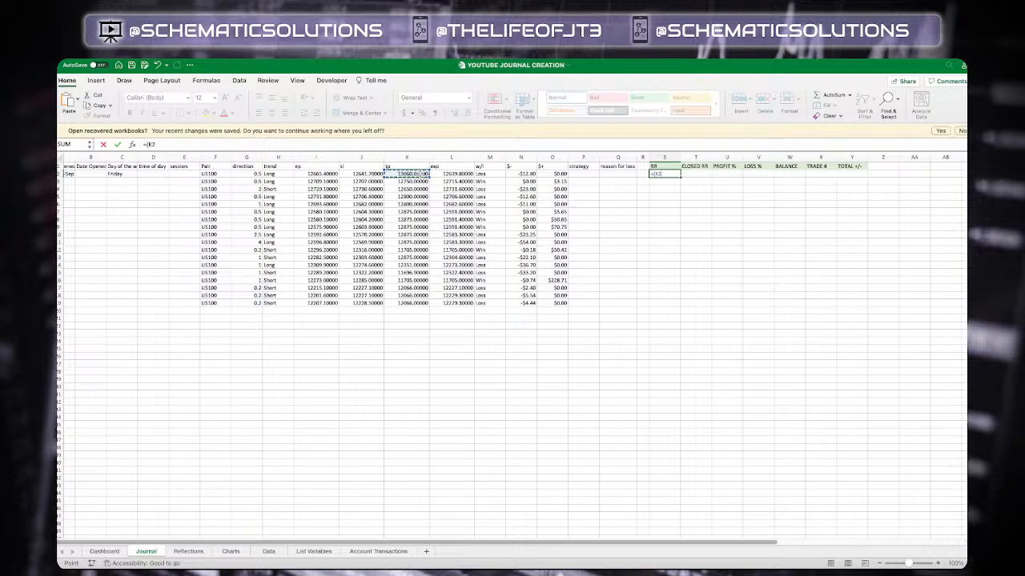
text(-)
click(325, 172)
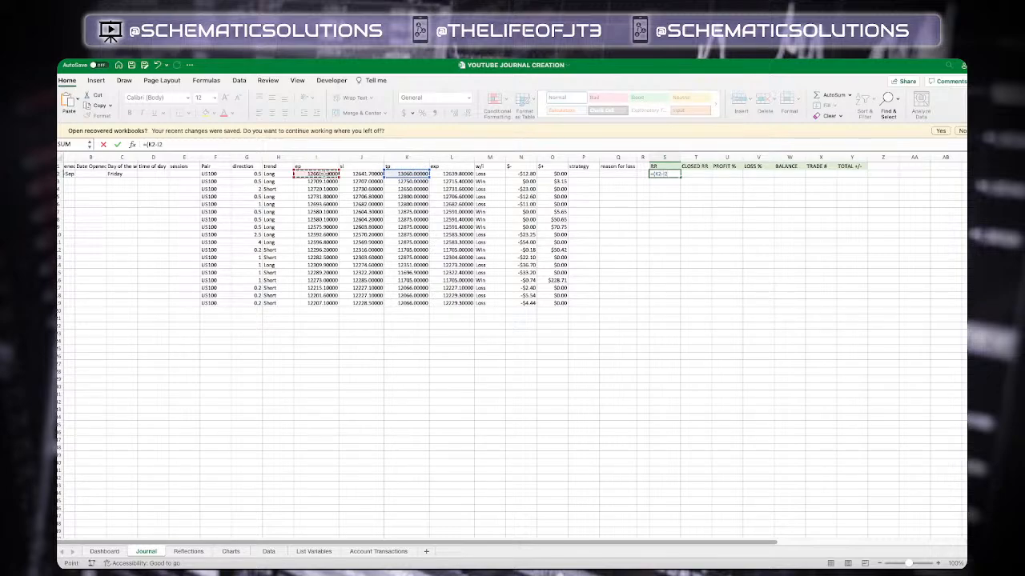
text())
text(/()
click(322, 173)
text(-)
click(362, 173)
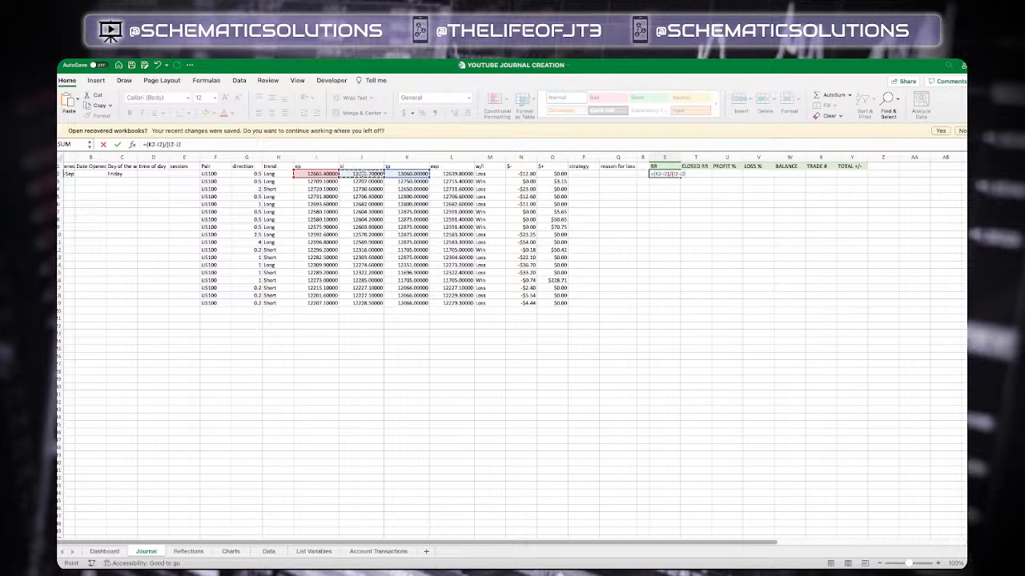
text())
key(Return)
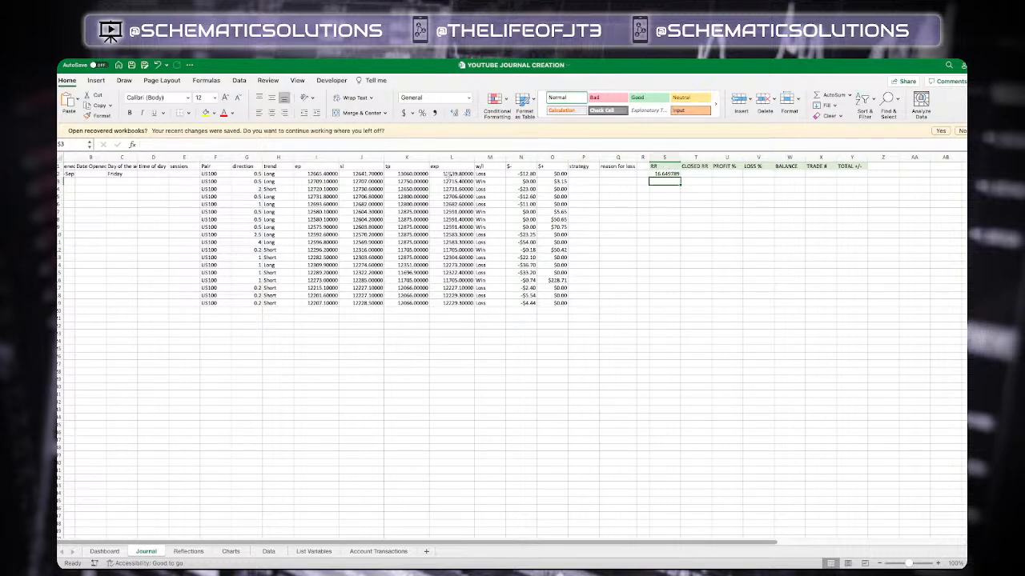
click(448, 173)
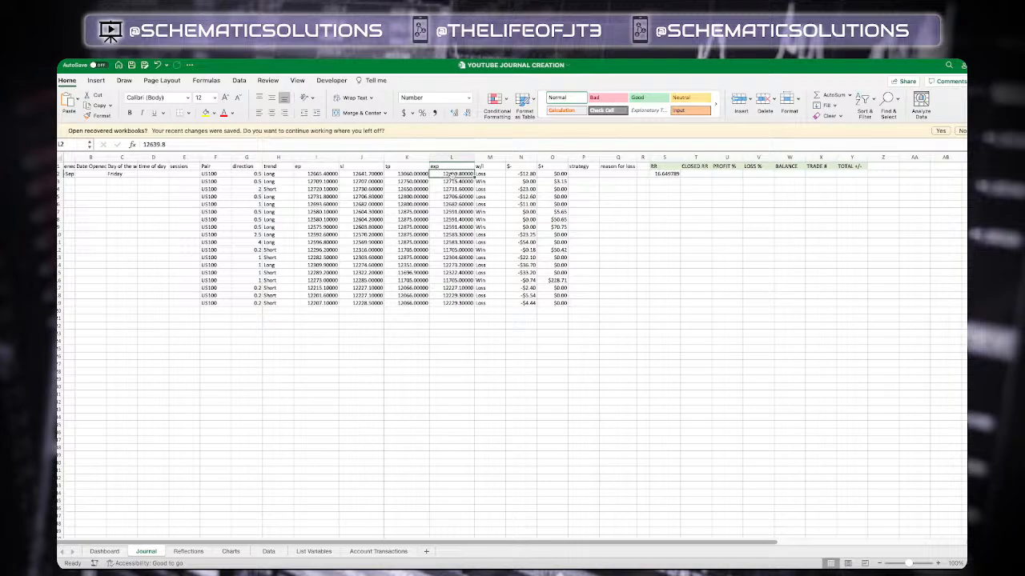
click(424, 174)
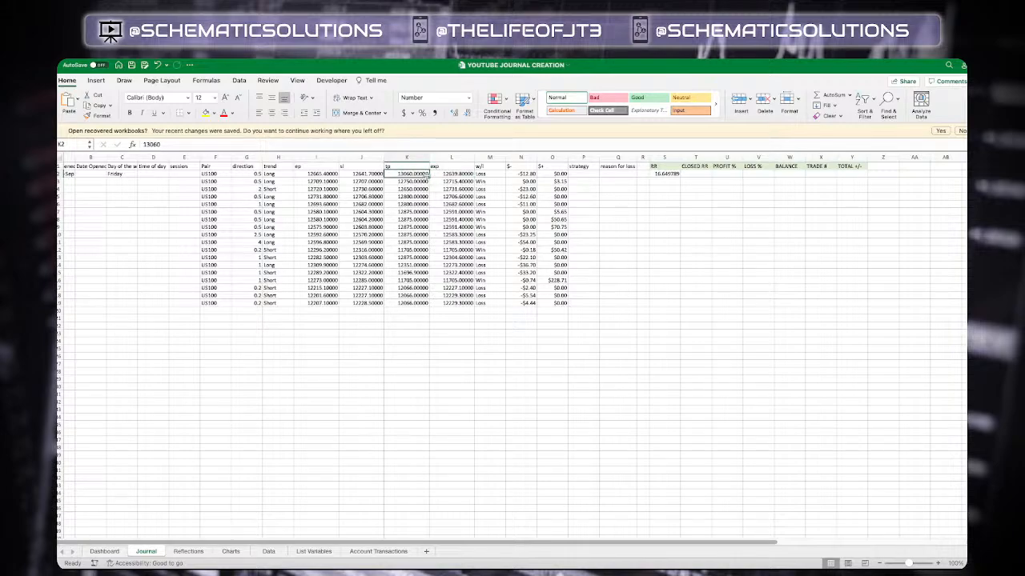
click(695, 174)
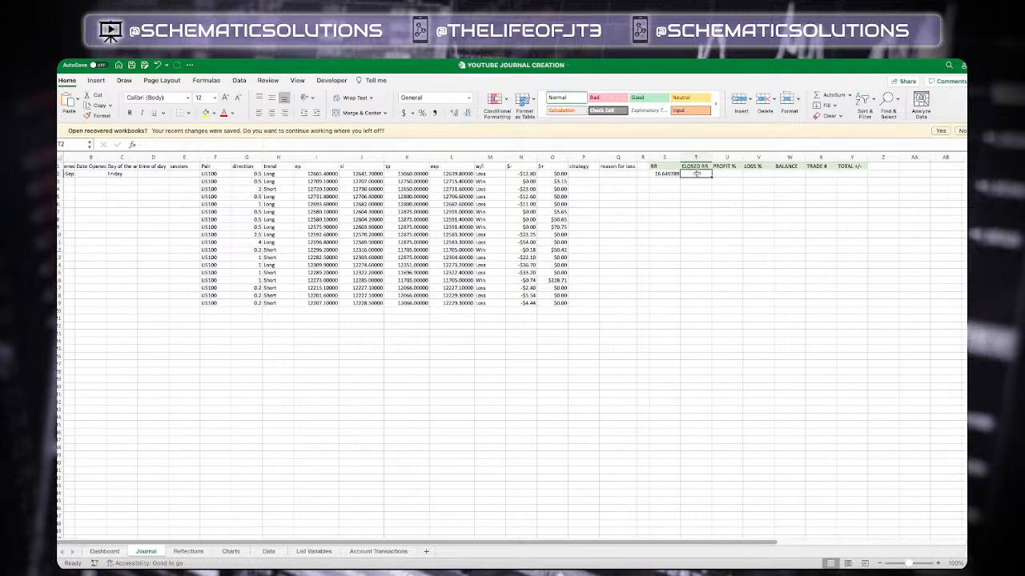
text(=)
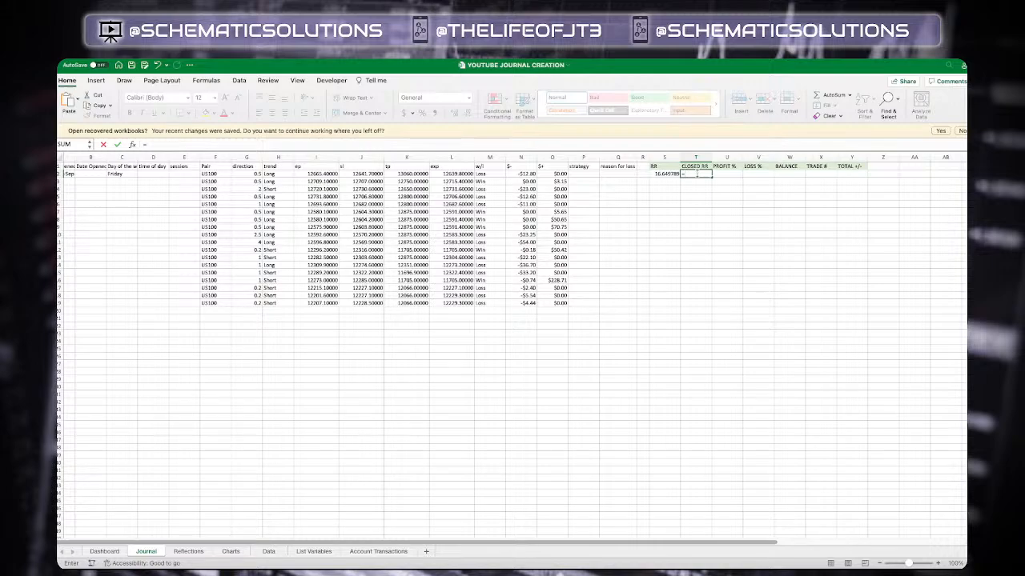
key(BackSpace)
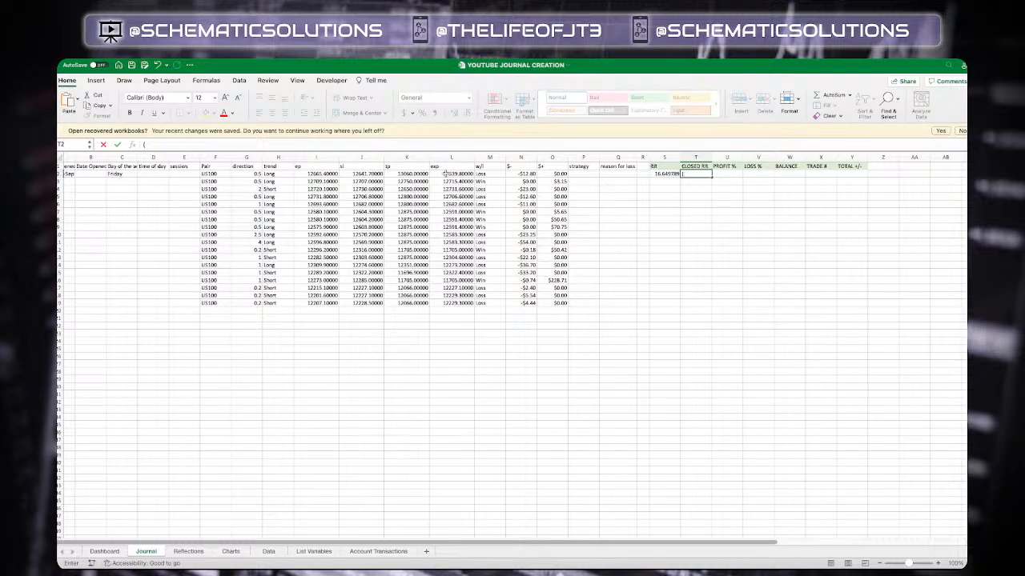
click(445, 173)
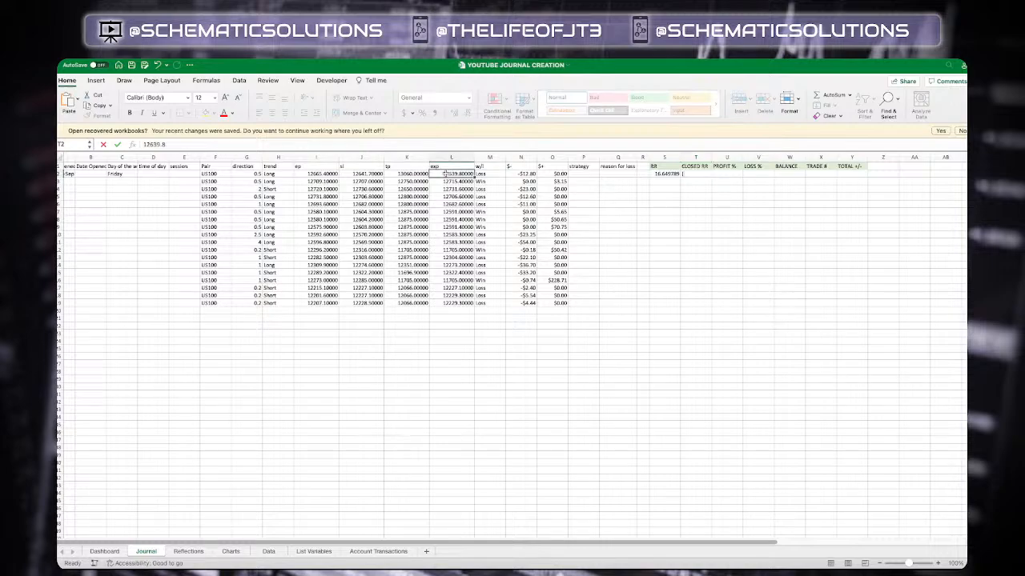
click(690, 174)
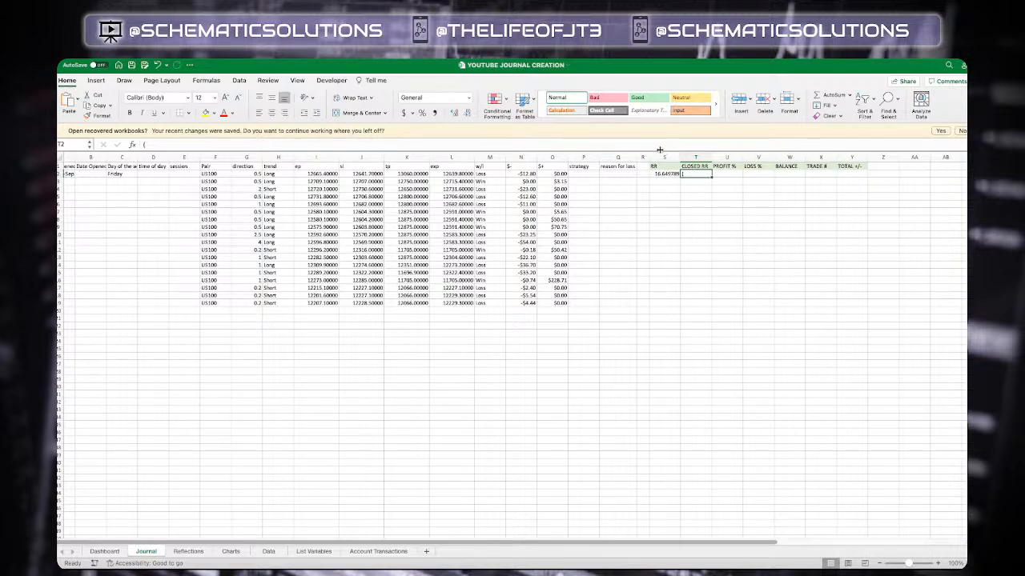
key(Delete)
click(655, 144)
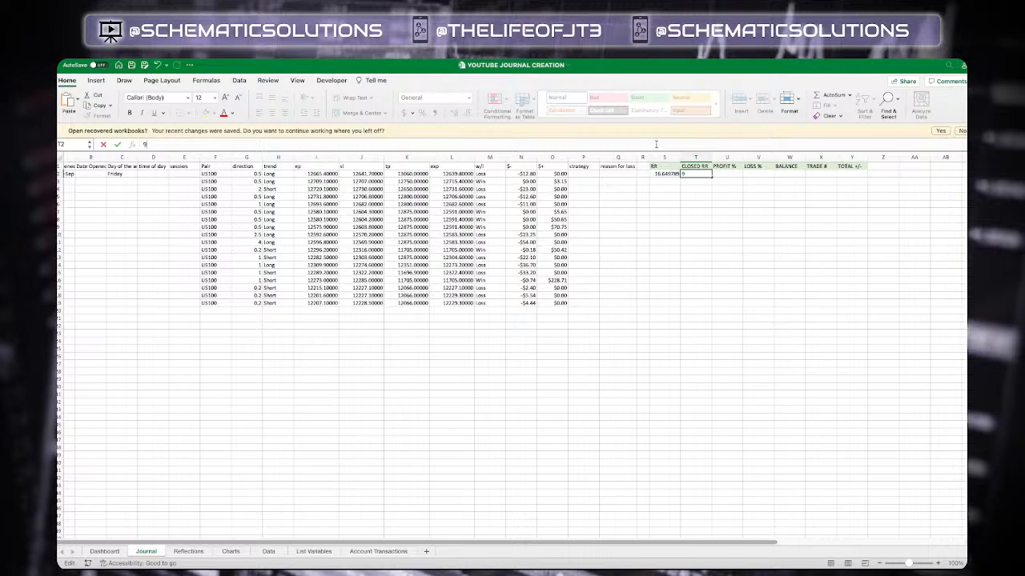
key(BackSpace)
click(462, 174)
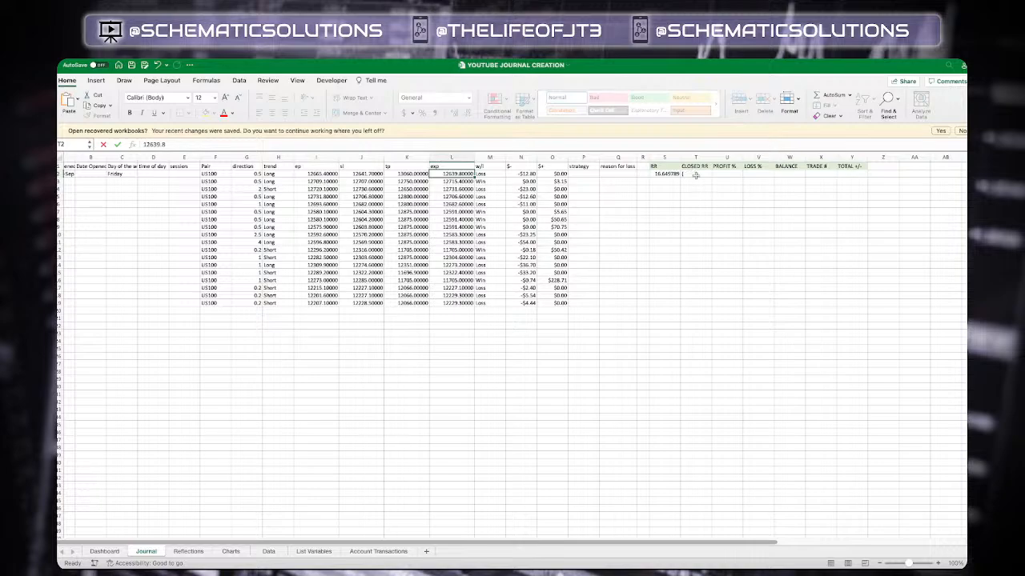
click(635, 144)
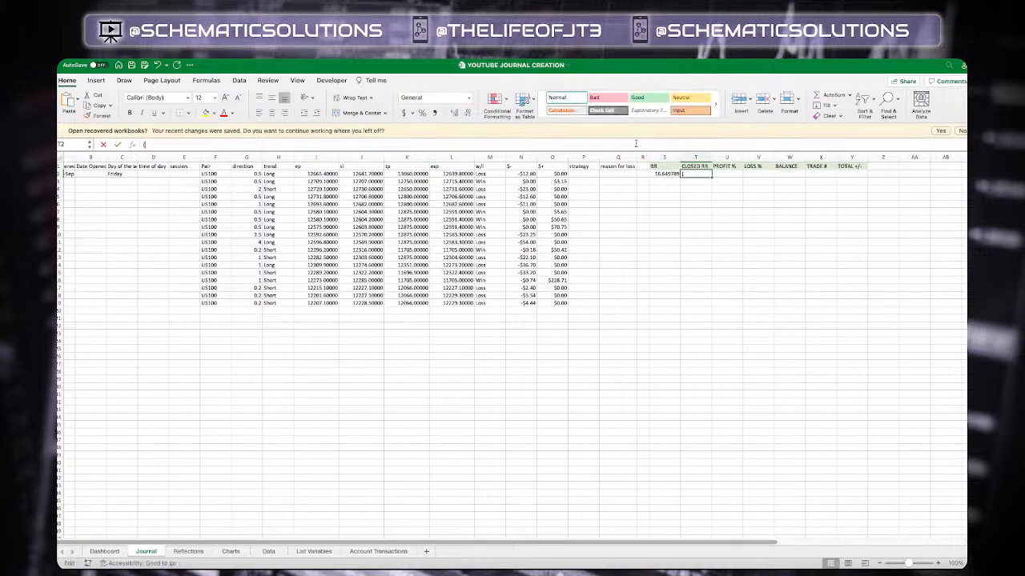
Enter the formula =(L2-I2)/(I2-J2) in the CLOSED RR column for the first trade row
text(=)
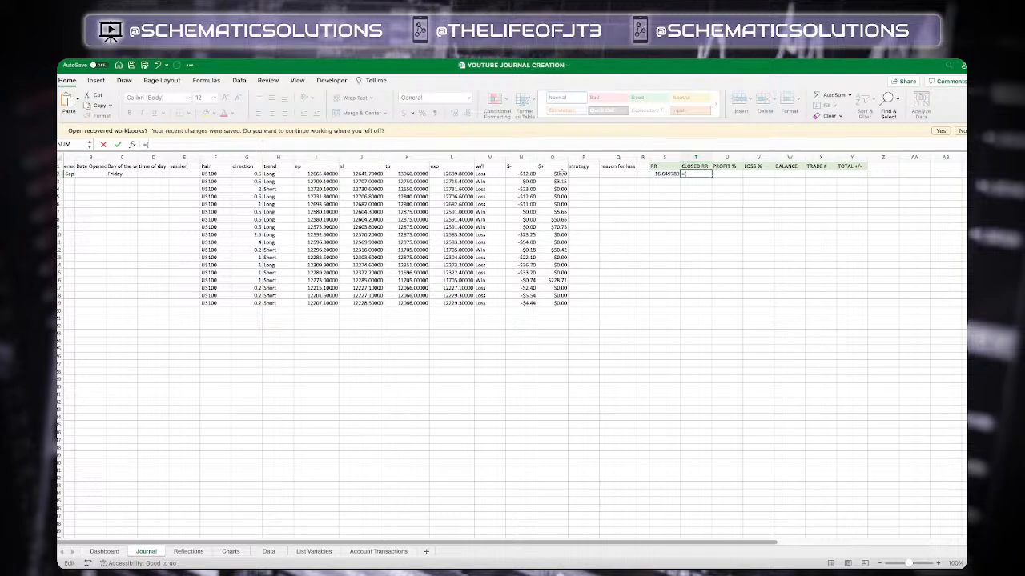
text(()
click(453, 174)
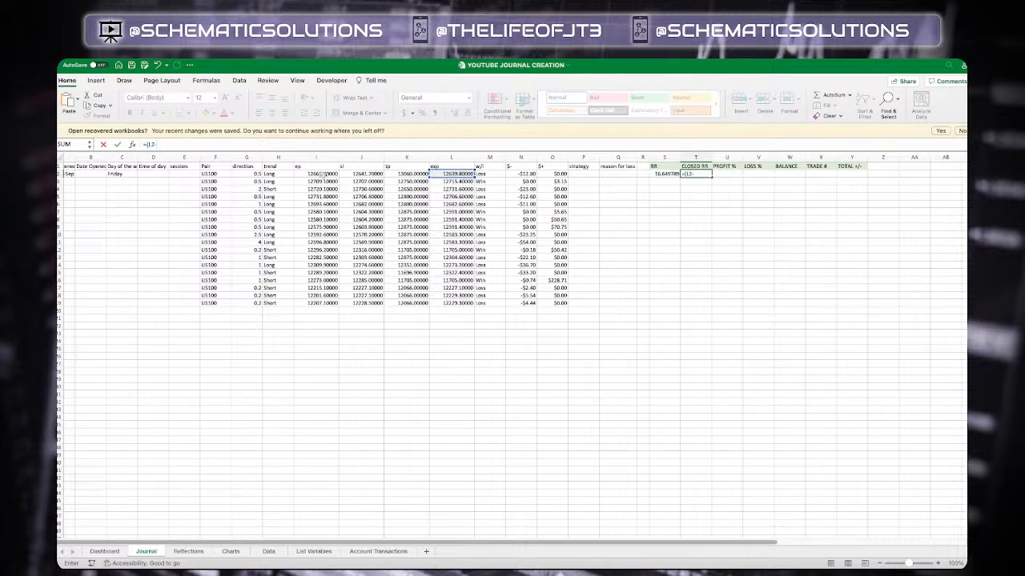
click(321, 173)
text()/()
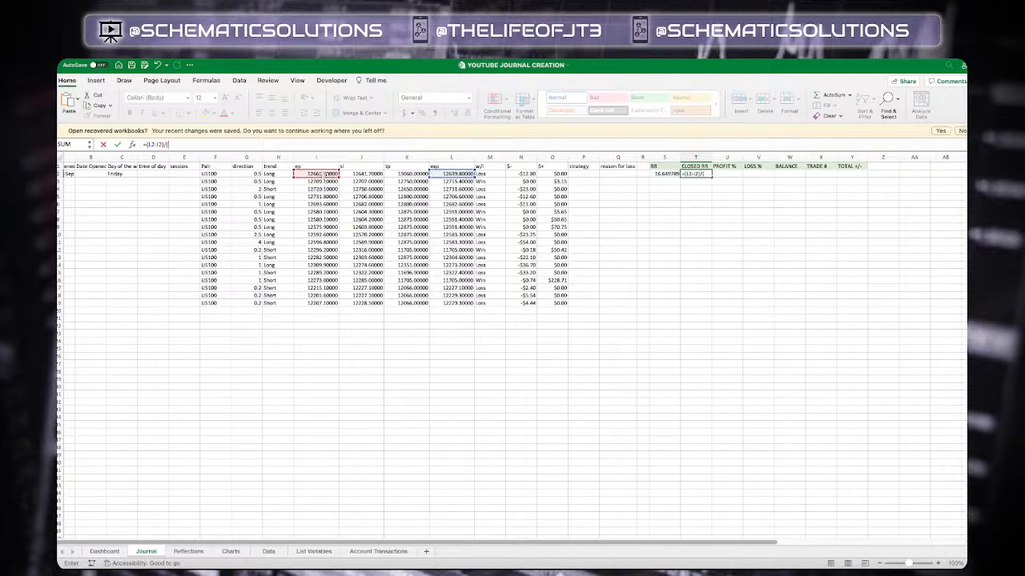
click(321, 173)
text(-)
click(376, 173)
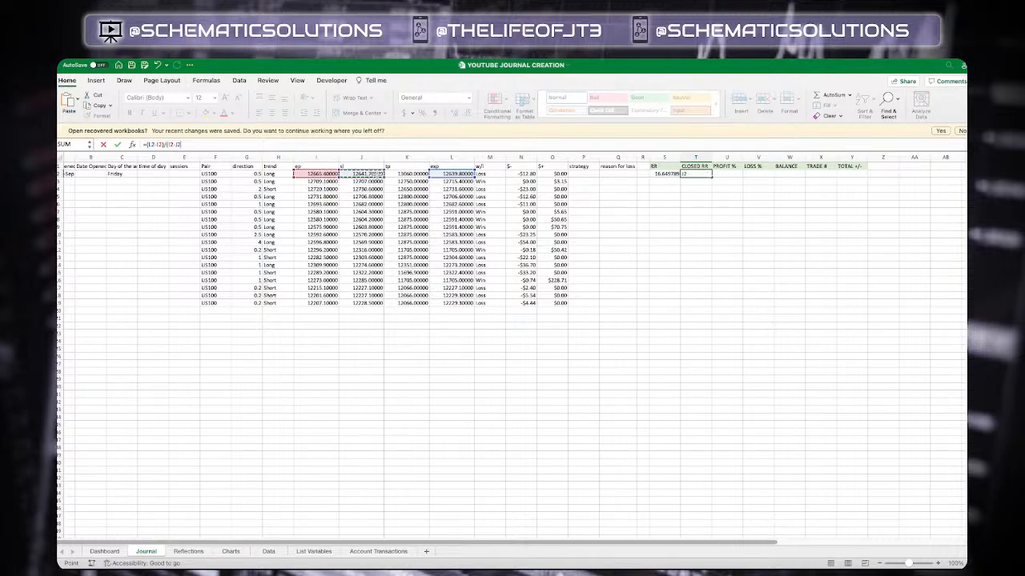
text())
key(Return)
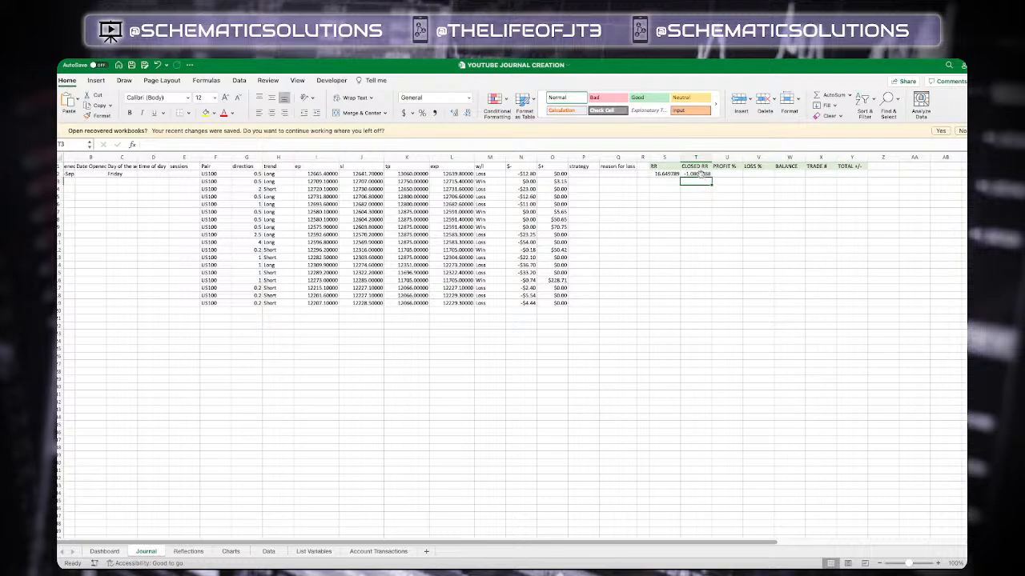
Remove and then restore the leading equals sign in the first trade row's CLOSED RR formula
click(700, 174)
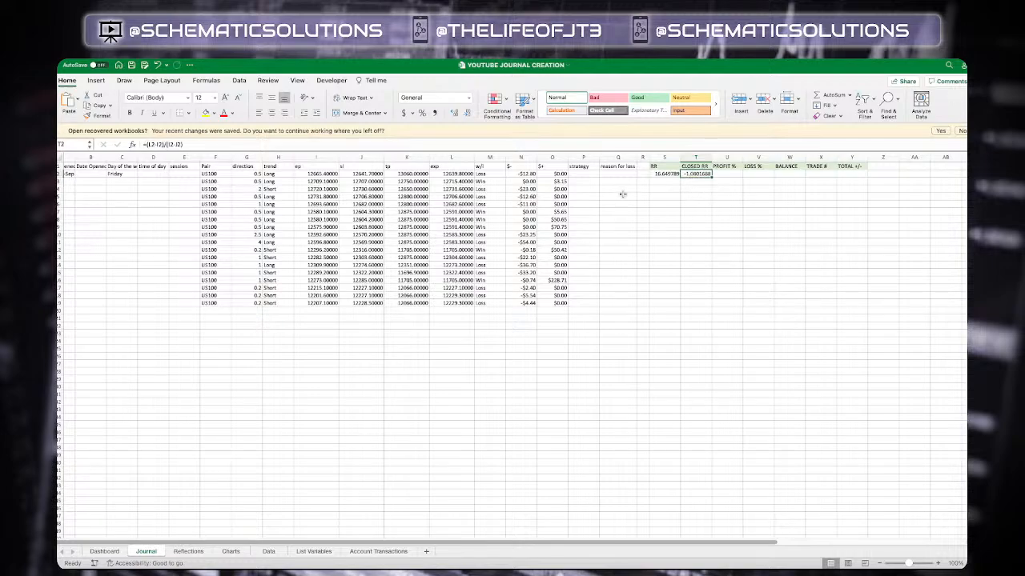
click(150, 145)
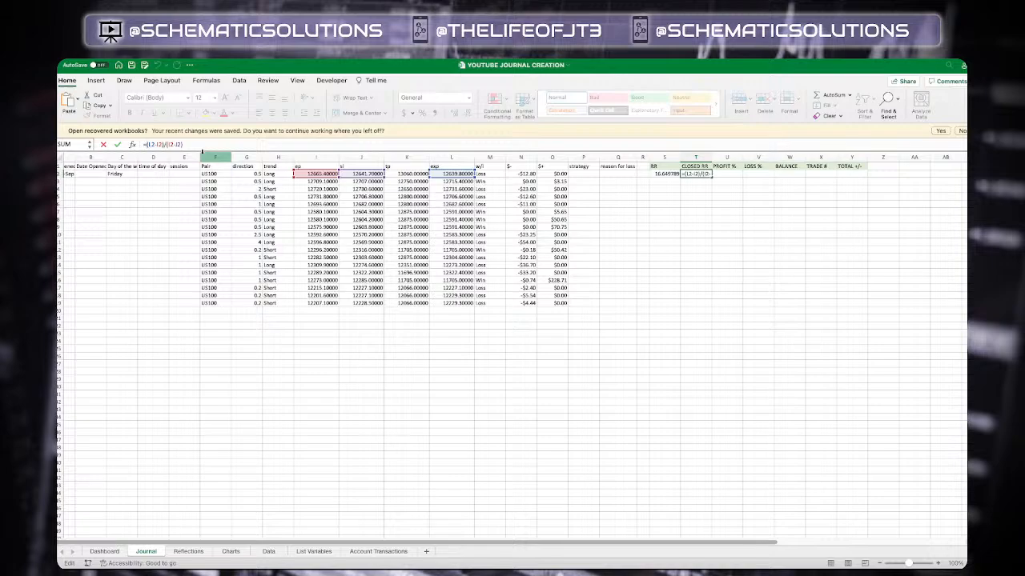
key(BackSpace)
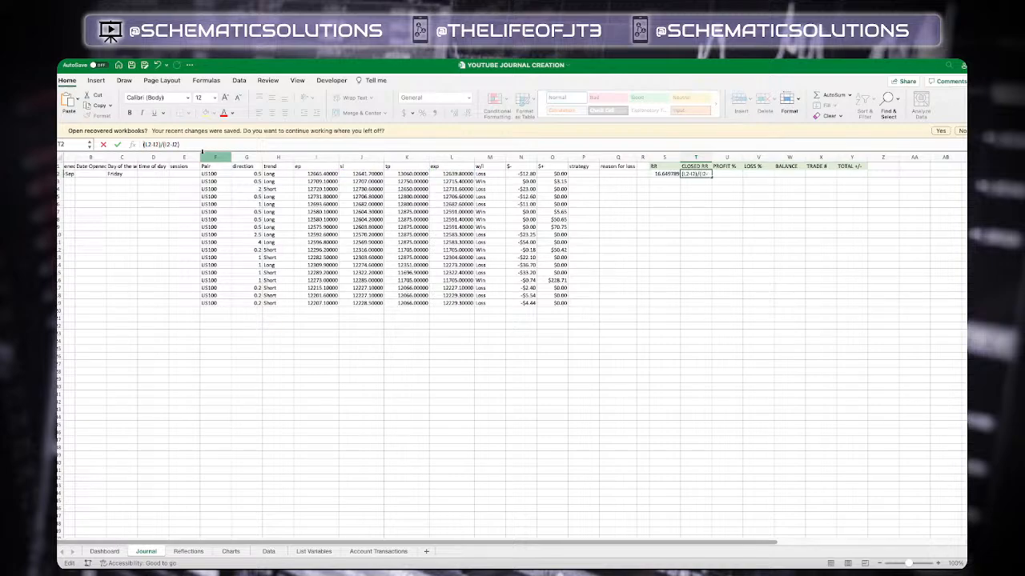
key(Return)
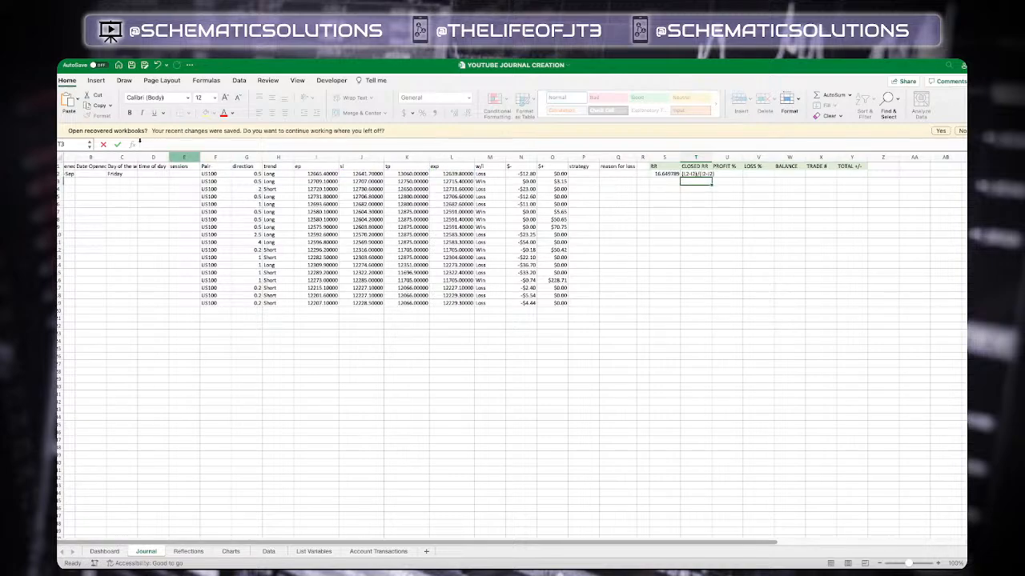
click(695, 173)
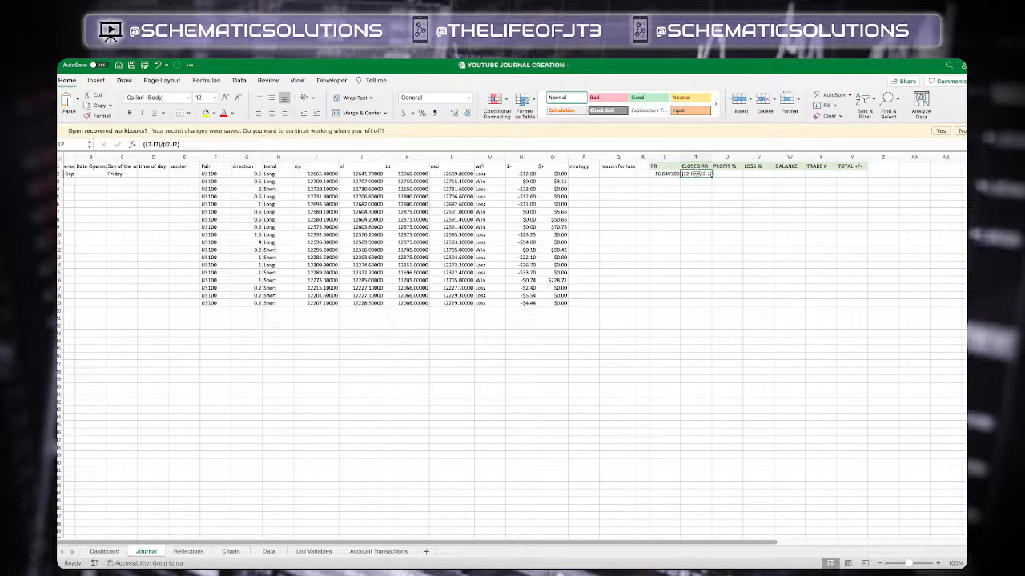
click(144, 145)
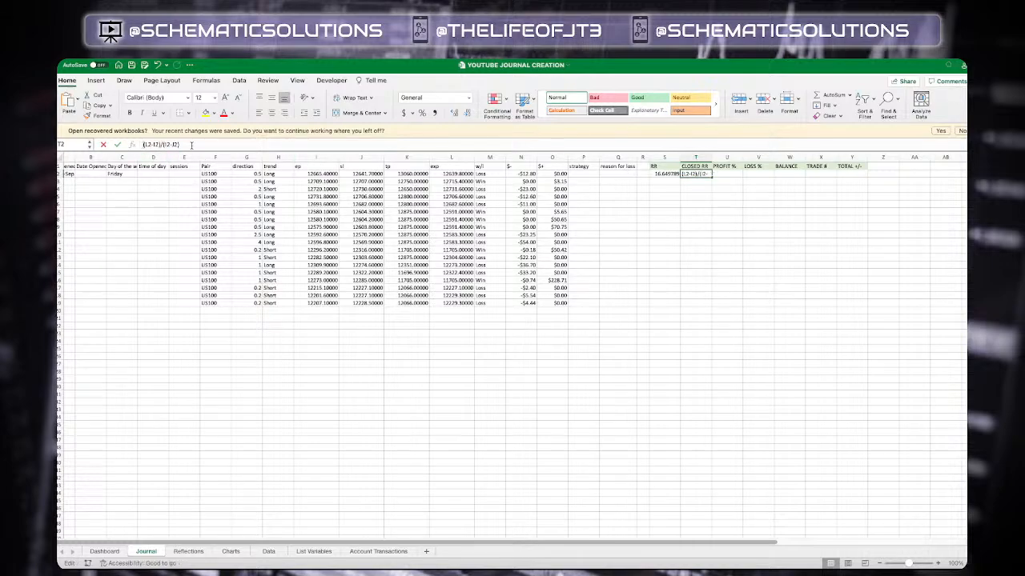
text(=)
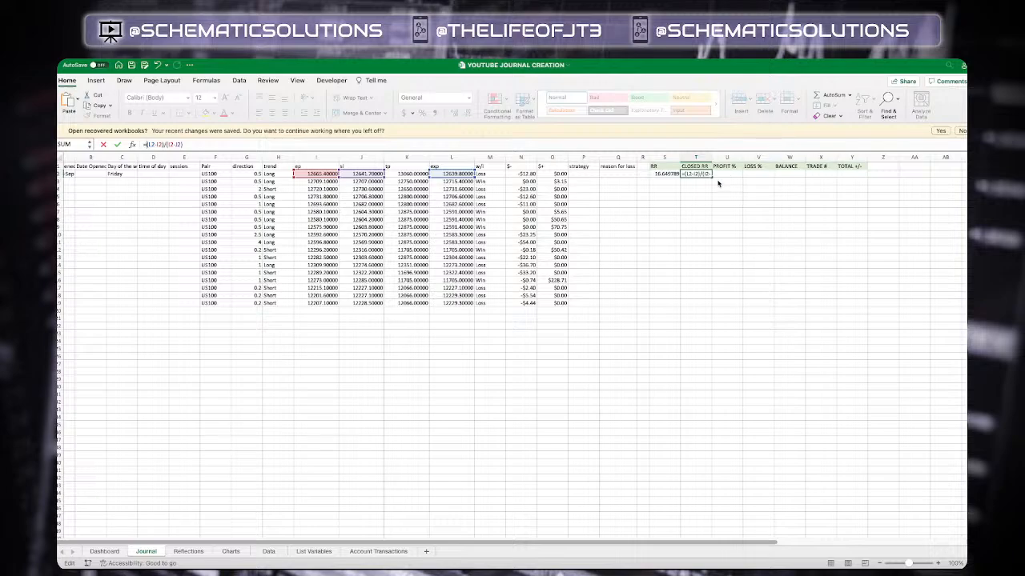
key(Return)
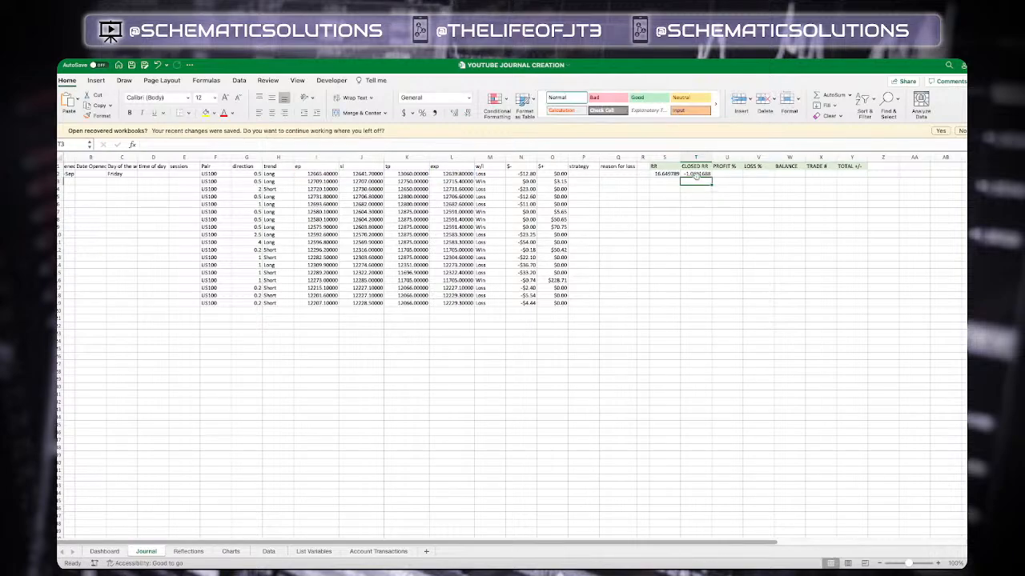
Fill the RR formula down the RR column through the last logged trade in row 19
click(676, 174)
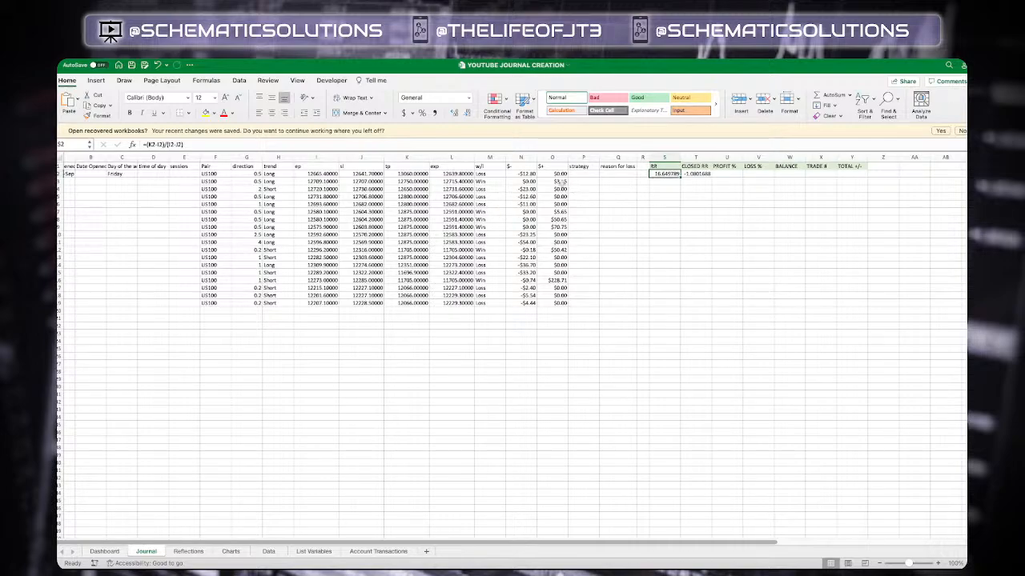
click(662, 181)
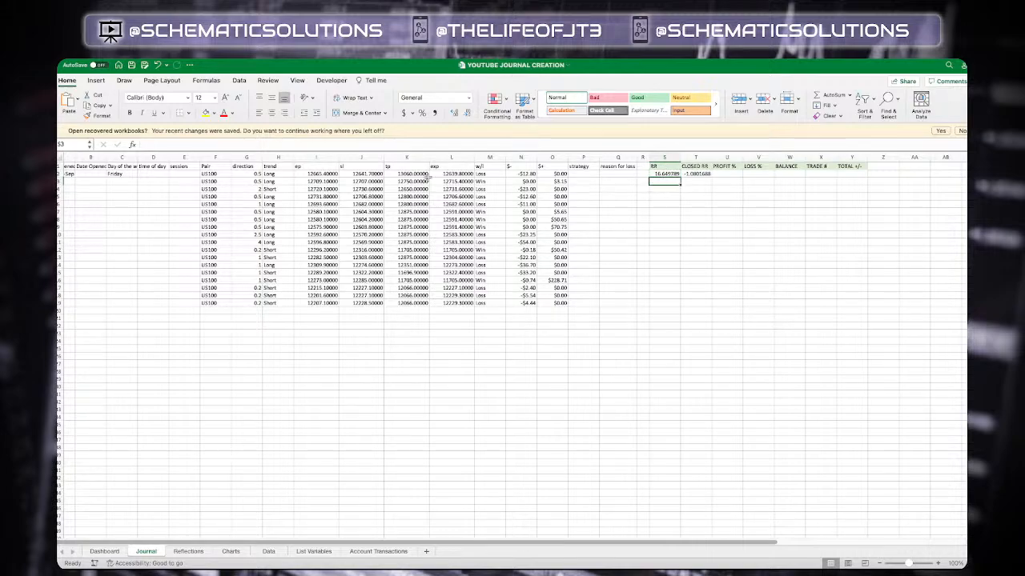
click(658, 174)
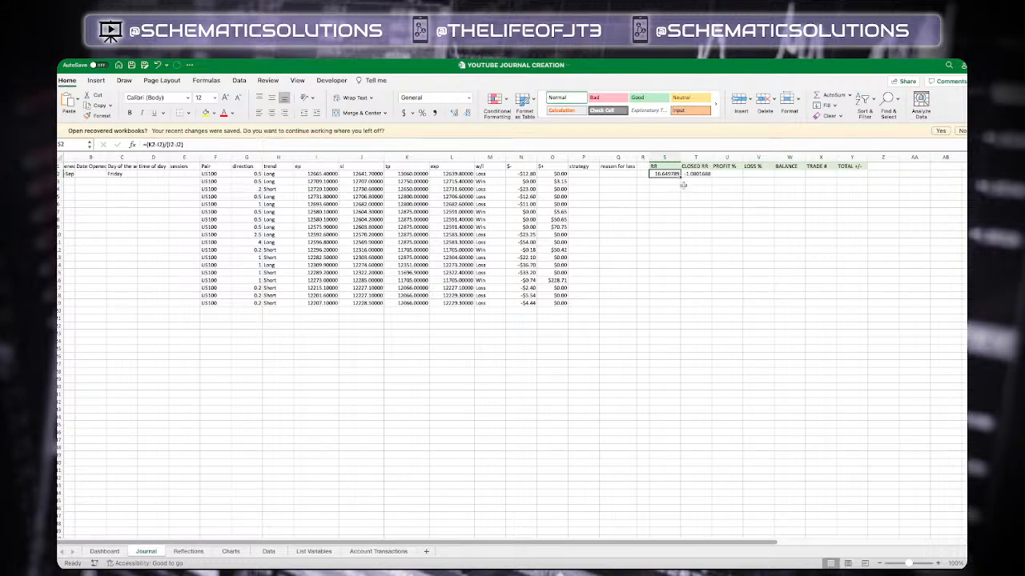
drag(680, 179, 678, 304)
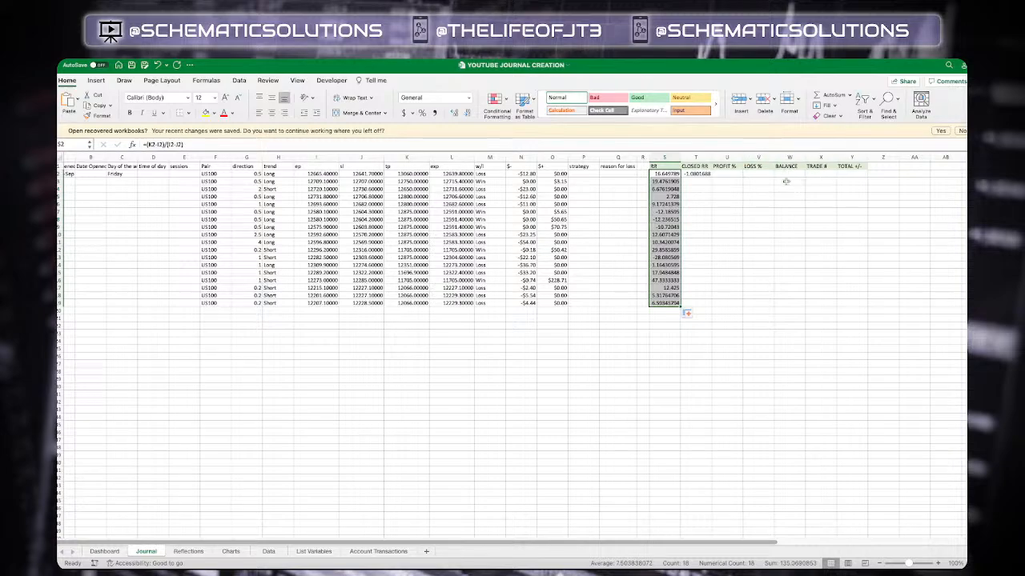
click(671, 182)
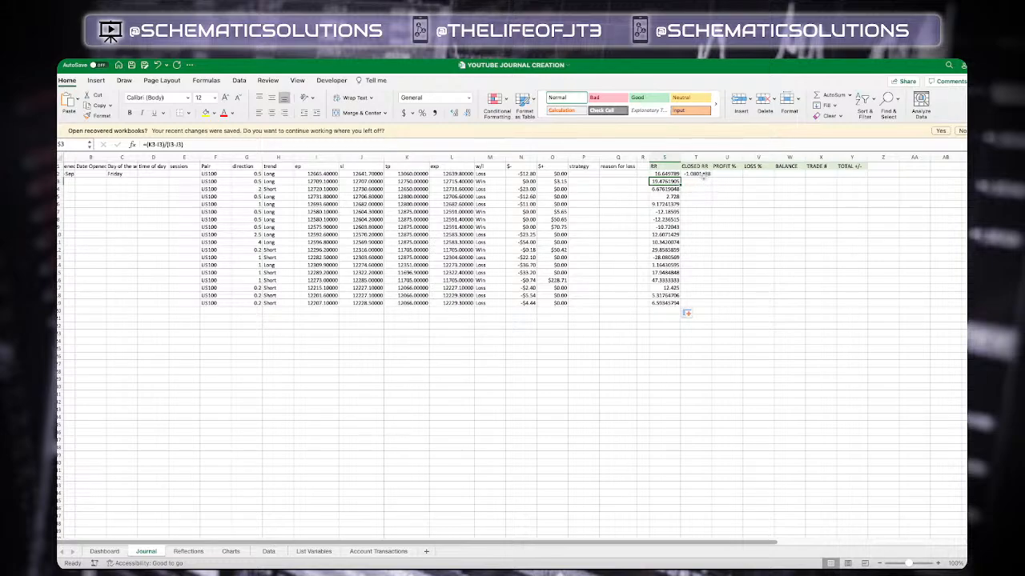
Fill the CLOSED RR formula down the CLOSED RR column through the last logged trade in row 19
click(703, 175)
drag(711, 177, 718, 307)
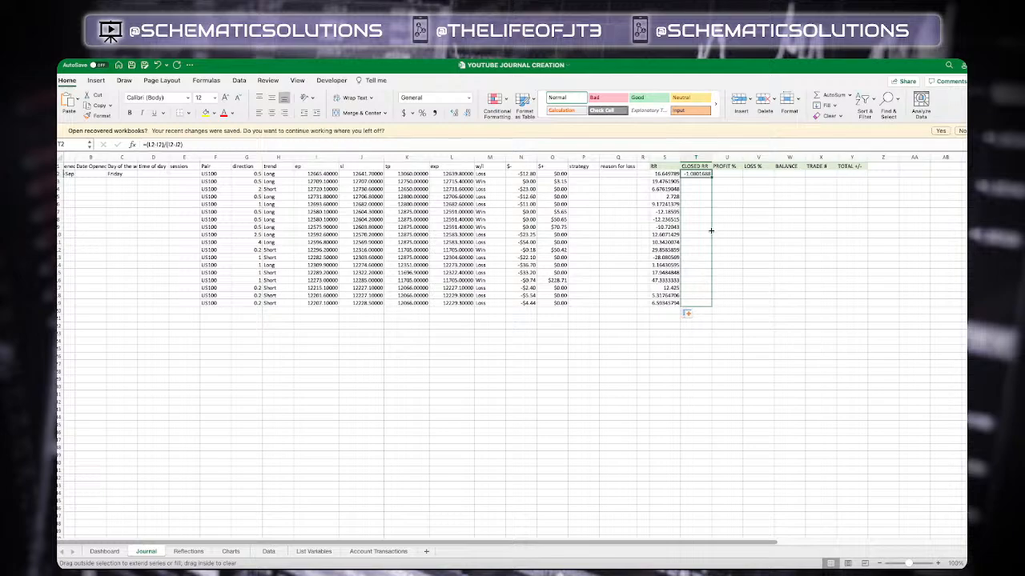
drag(716, 223, 743, 183)
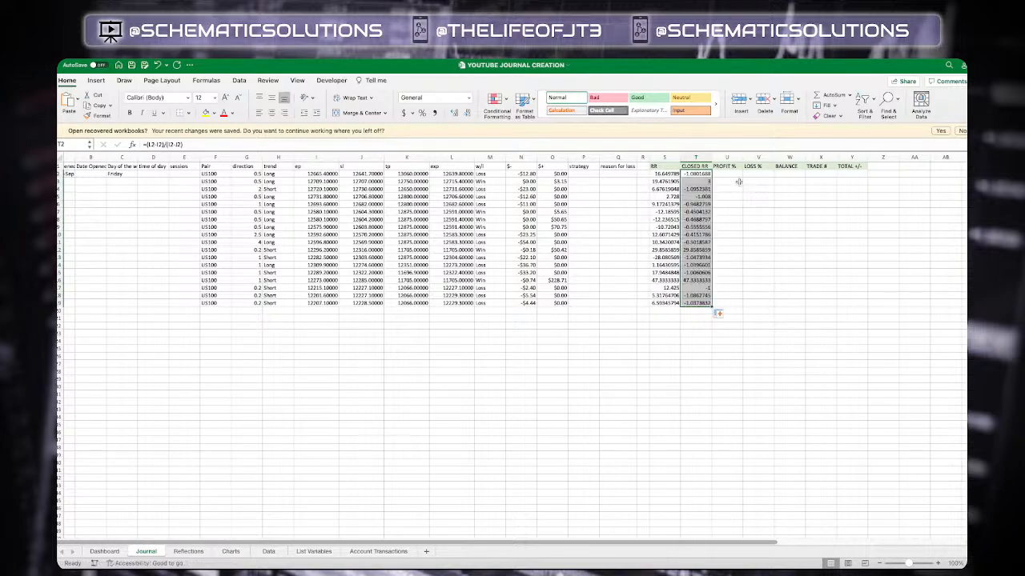
click(735, 175)
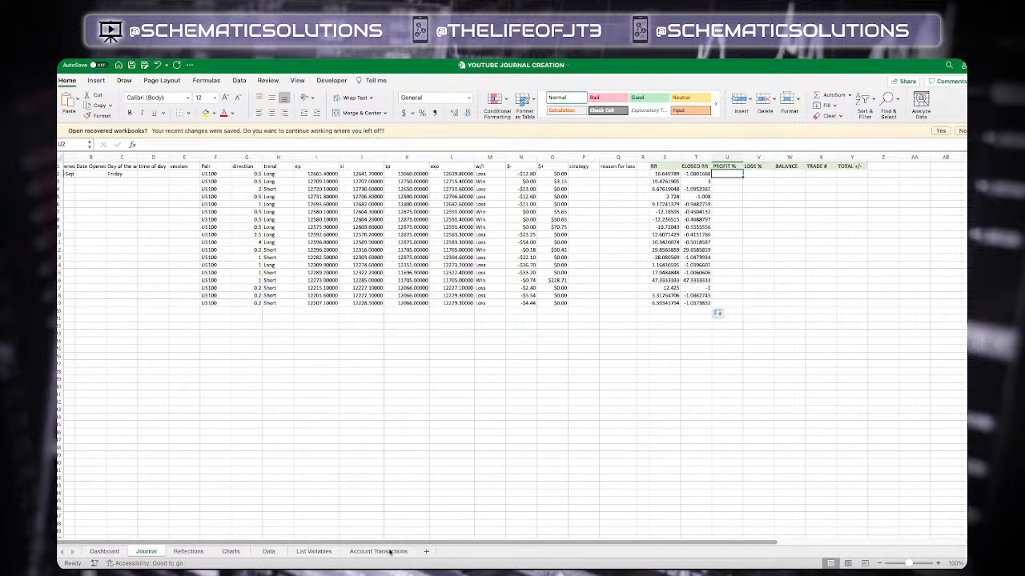
On the Account Transactions sheet, add an outline border around the Date, Description, Amount table from row 5 to TOTAL
click(384, 551)
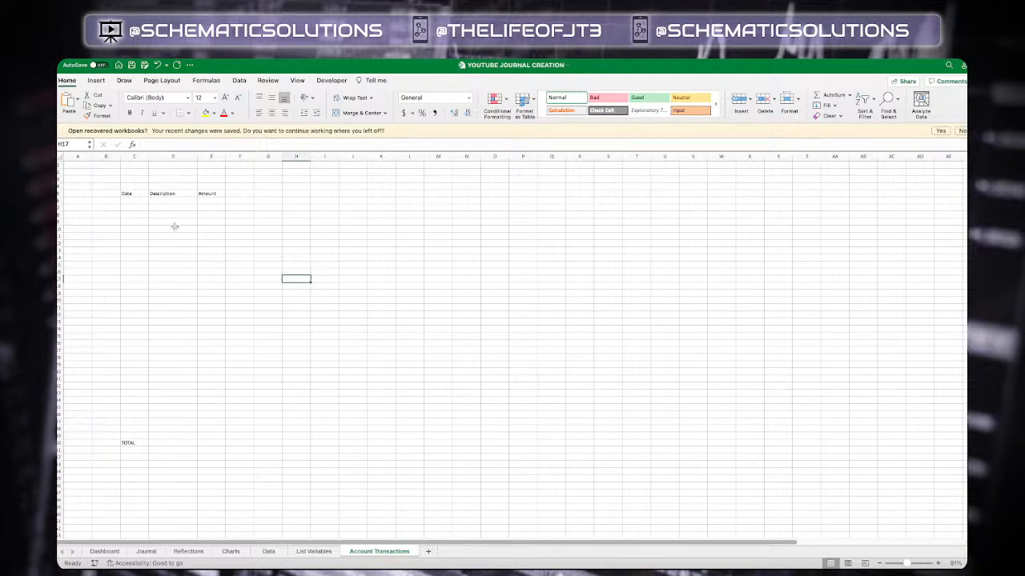
click(134, 193)
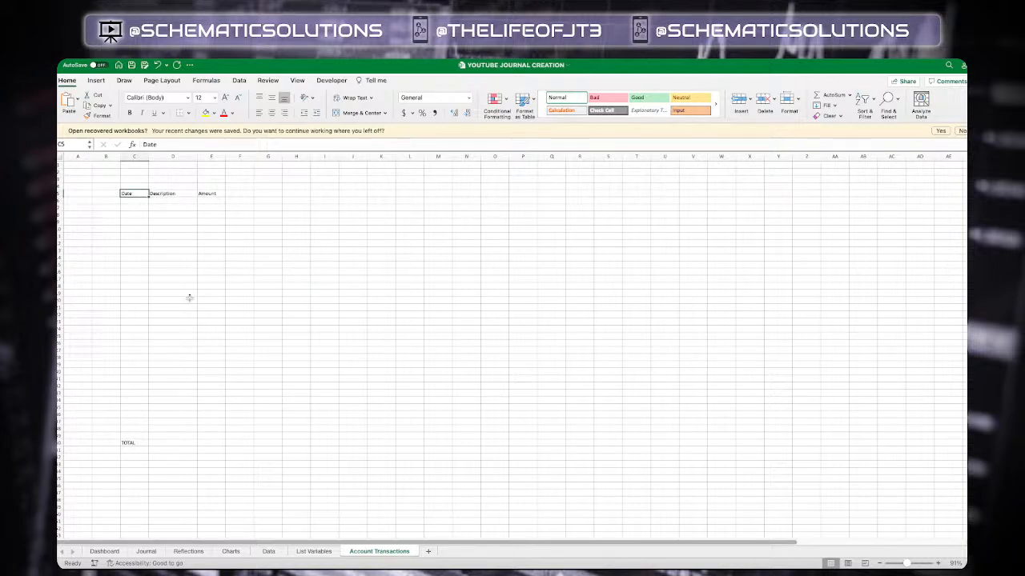
shift+click(219, 444)
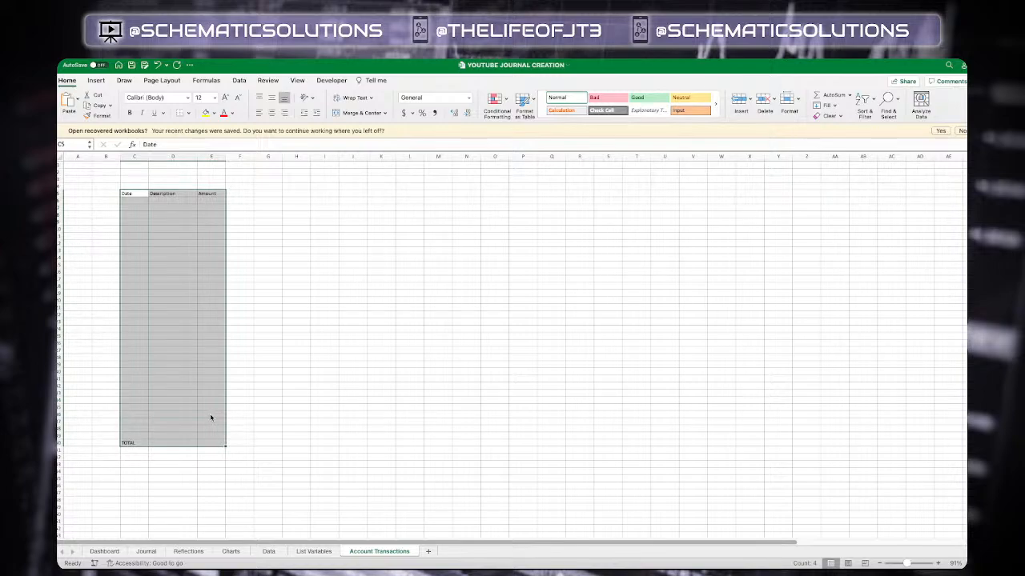
key(super+1)
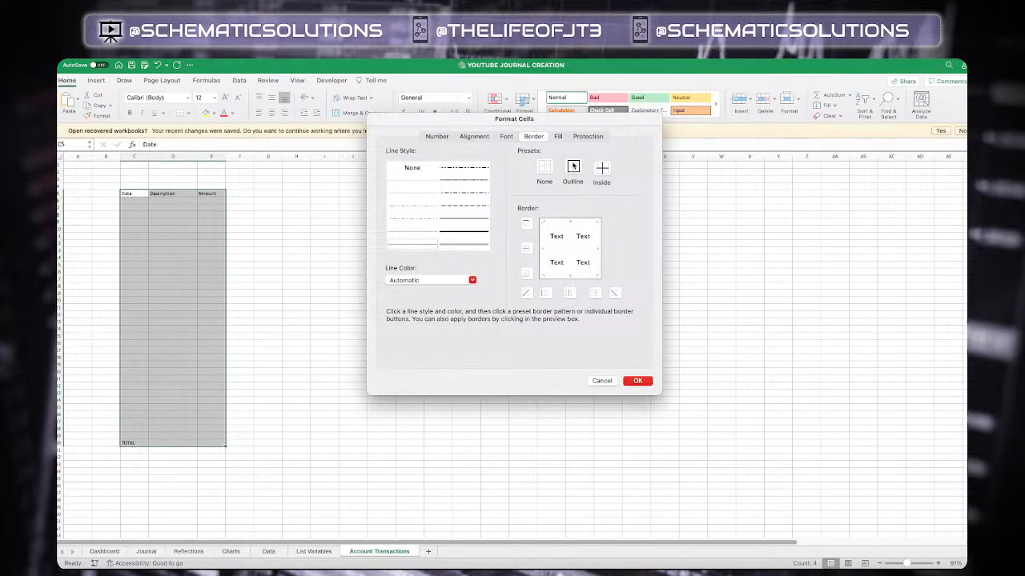
click(573, 166)
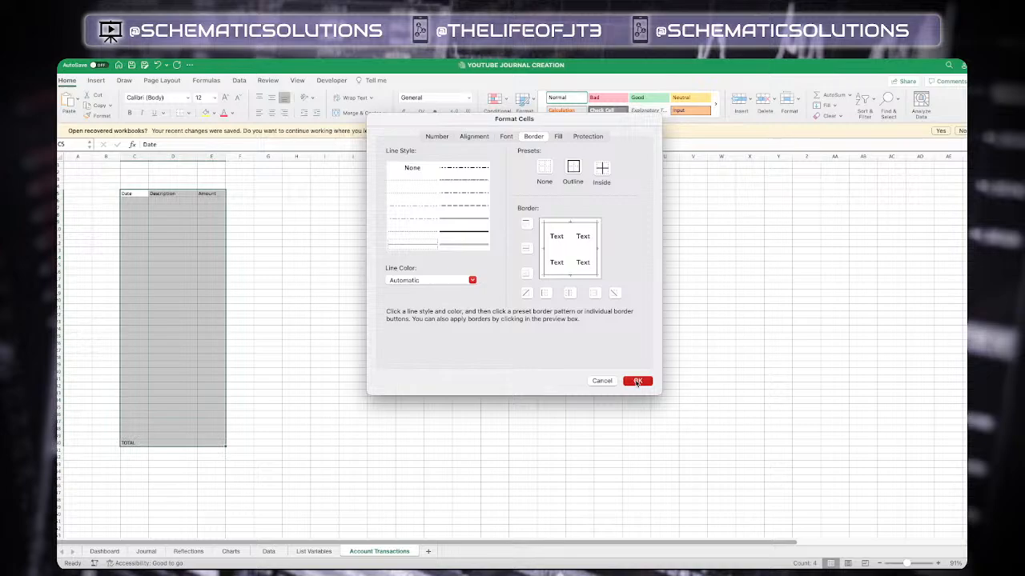
click(637, 381)
click(290, 253)
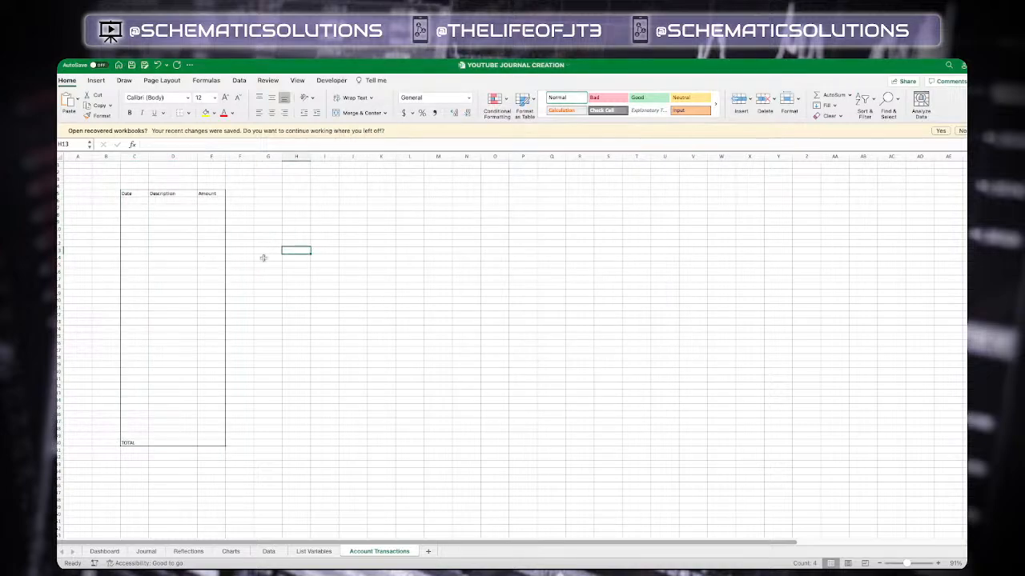
Enter 10000 as the first Amount entry under the Amount header
click(206, 200)
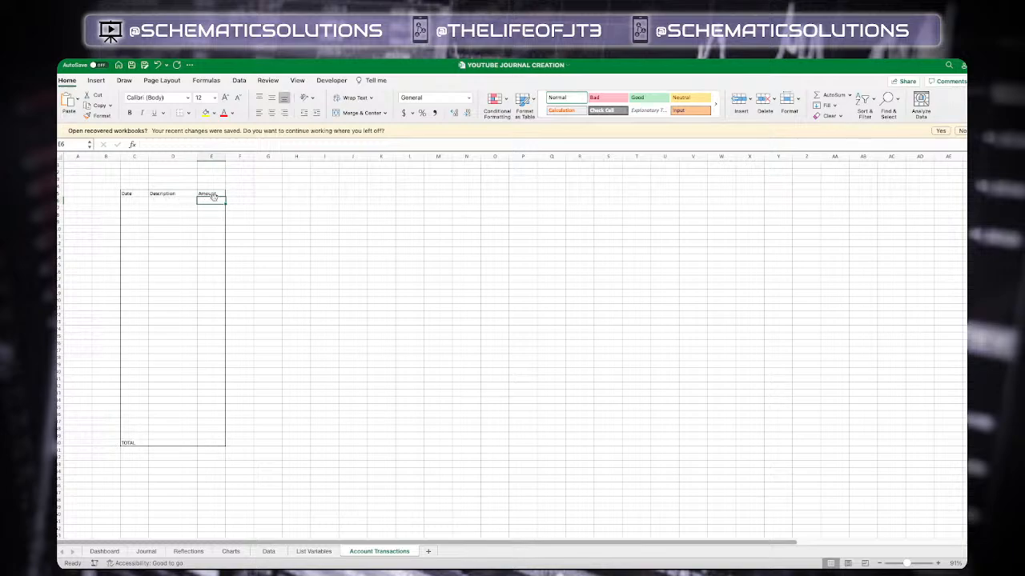
text(10000)
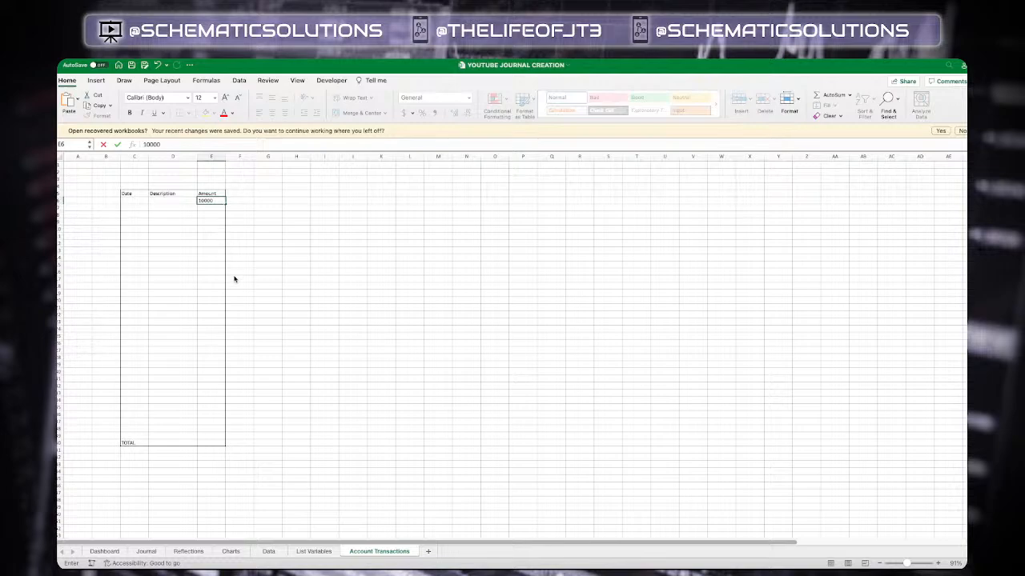
key(Return)
Enter =SUM(E6:E39) in the TOTAL row's Amount cell
click(207, 441)
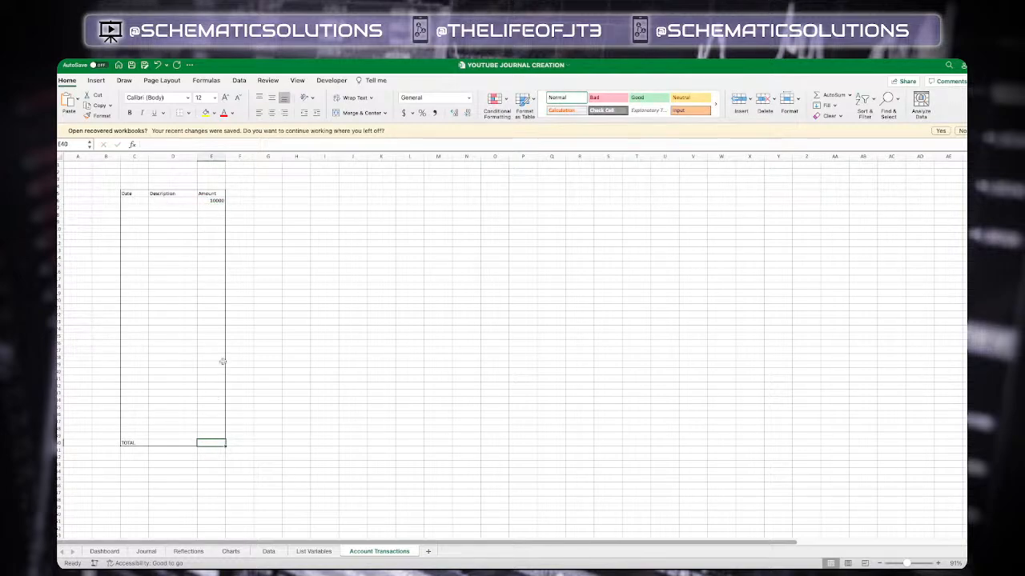
text(=)
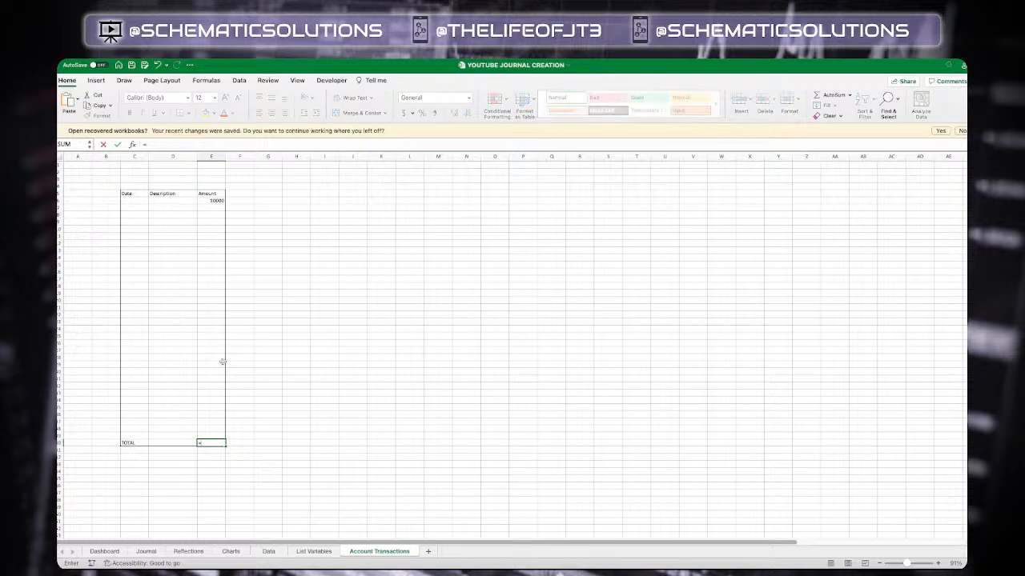
text(SUM)
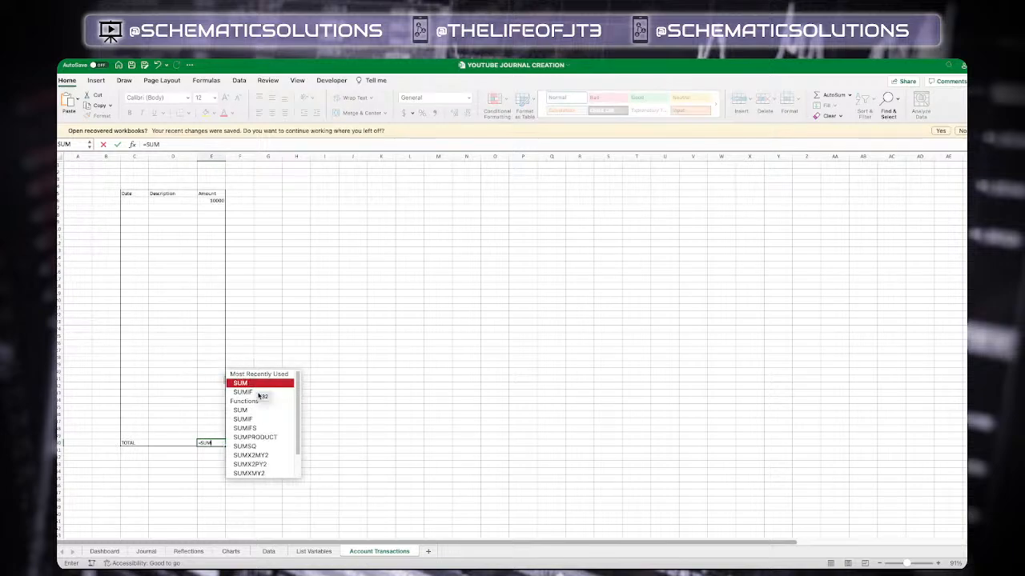
double_click(258, 384)
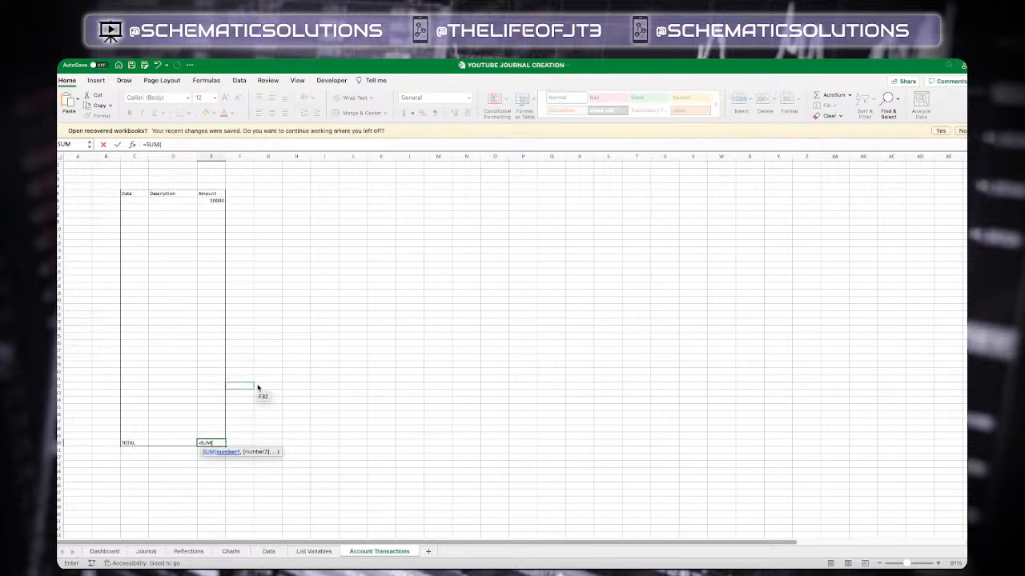
click(211, 200)
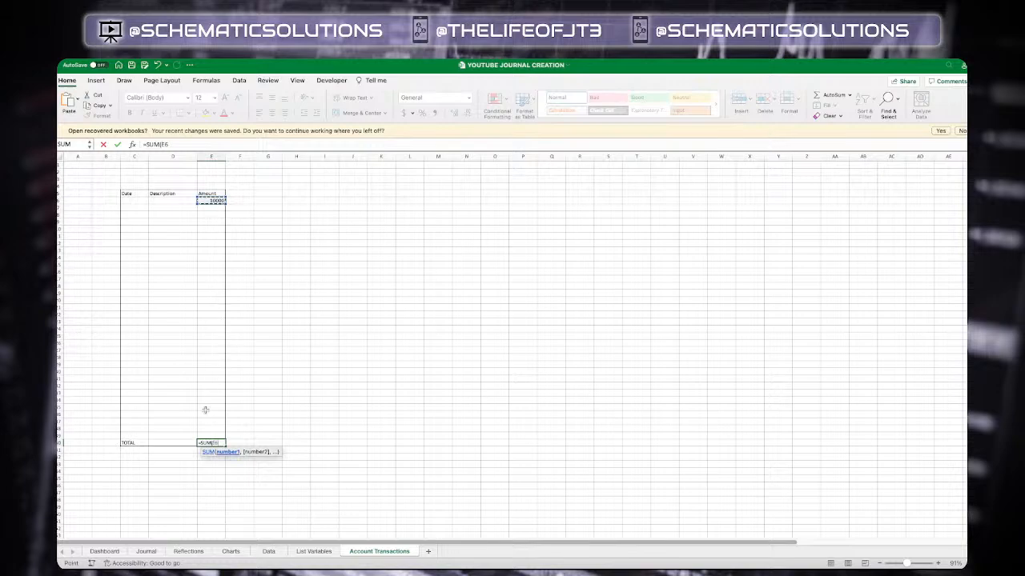
shift+click(209, 436)
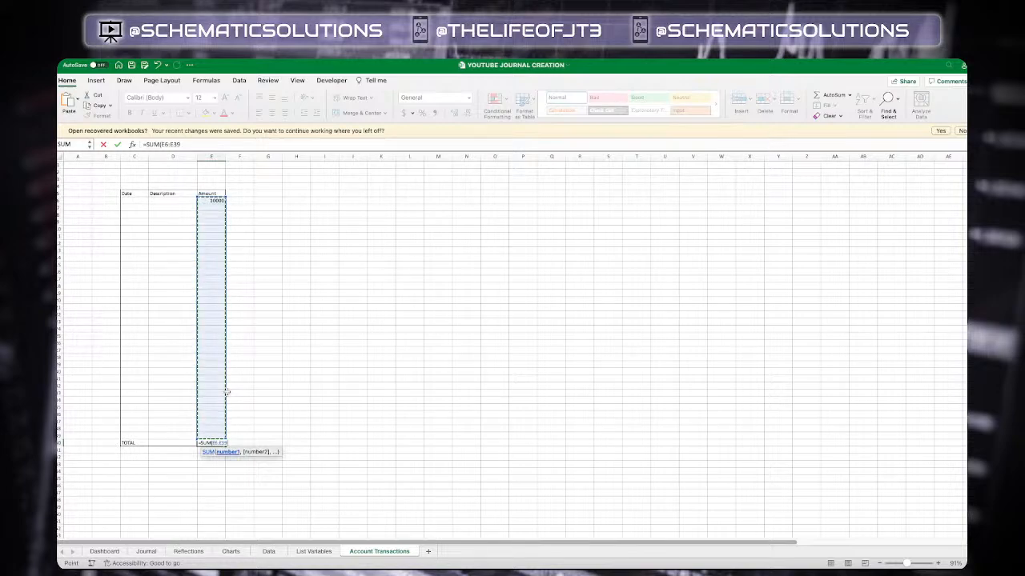
key(Return)
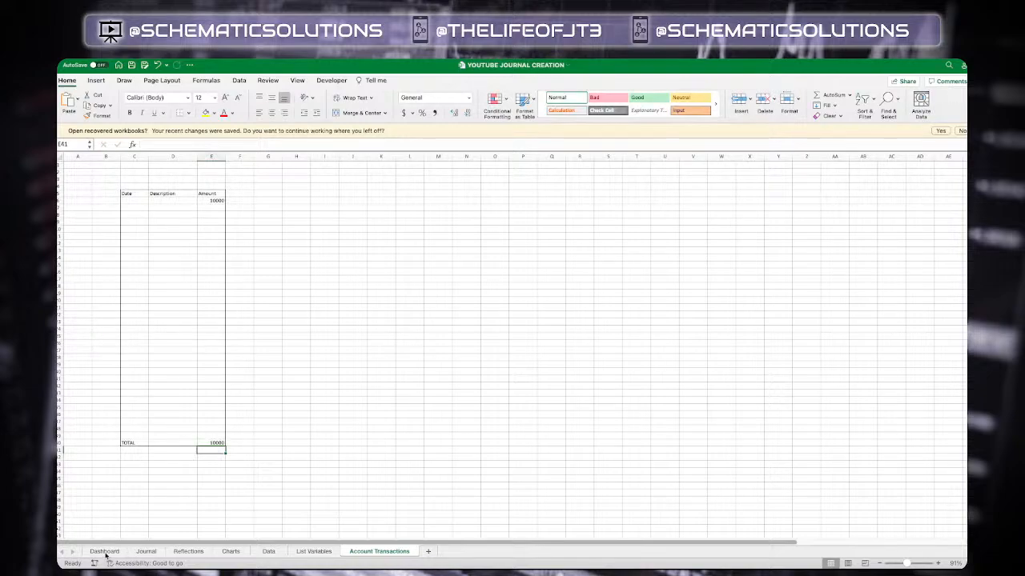
Format the Amount cells from the first entry through TOTAL as Currency with 2 decimal places and $ symbol
click(213, 201)
shift+click(216, 443)
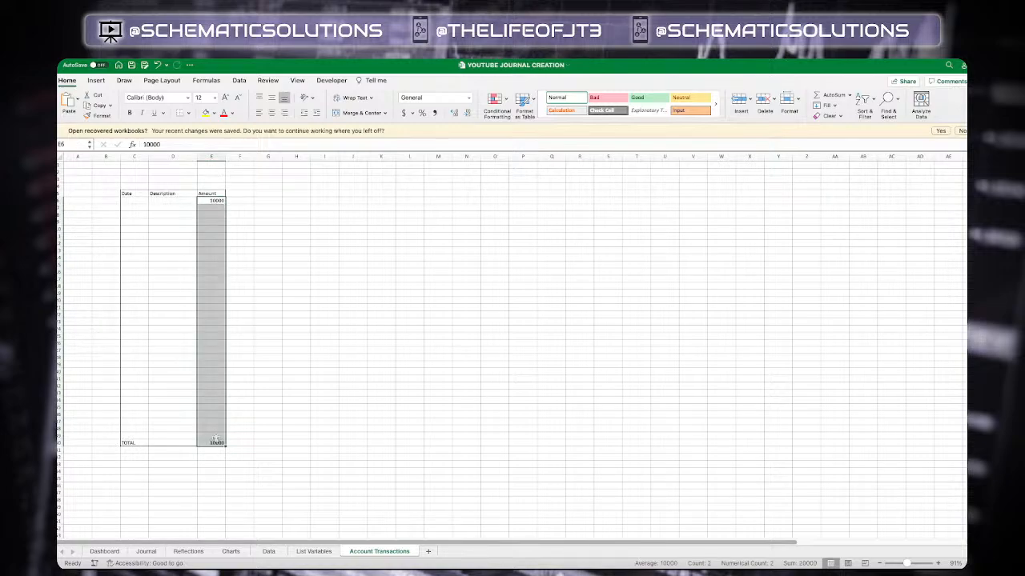
key(super+1)
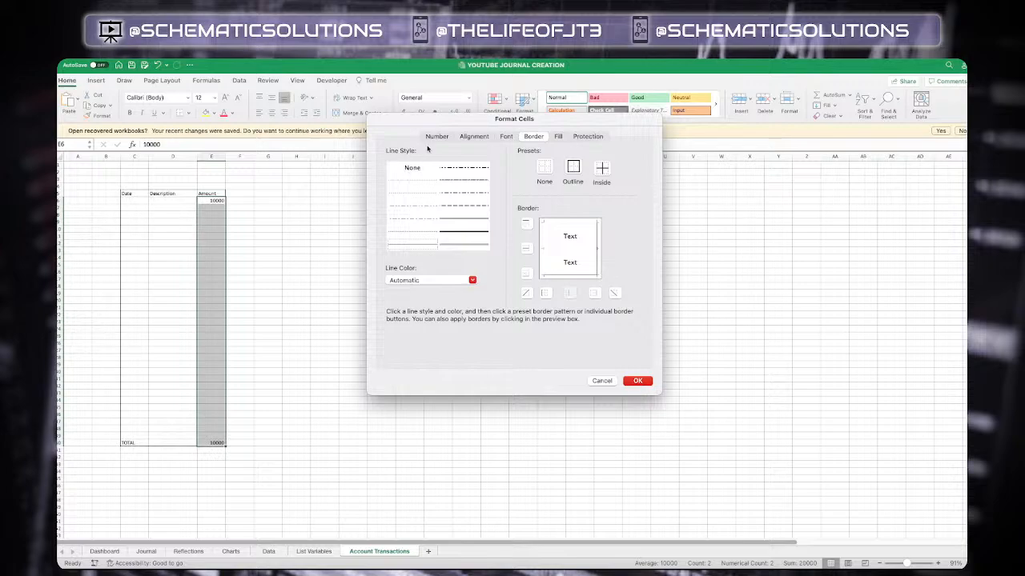
click(436, 136)
click(418, 180)
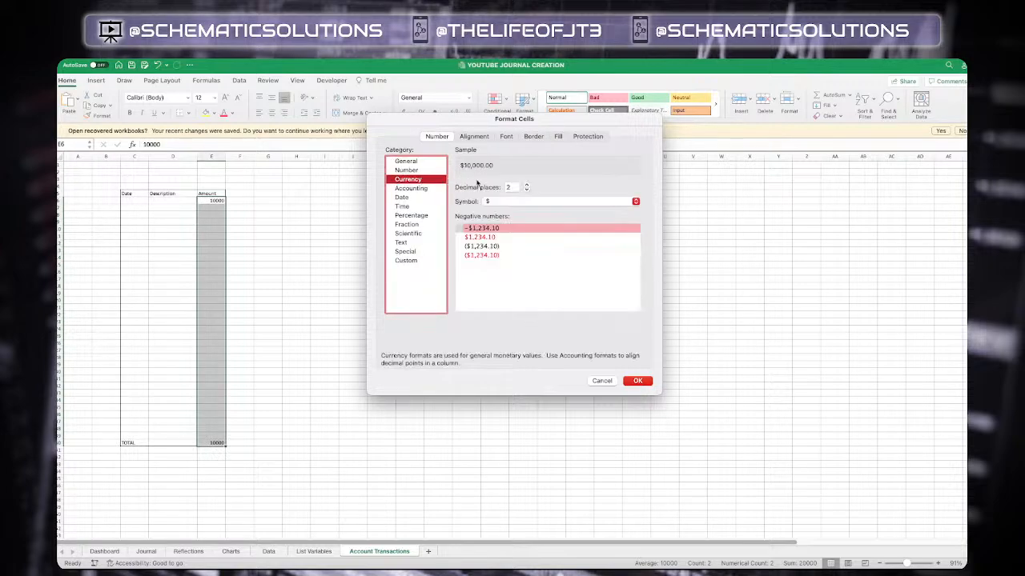
click(638, 381)
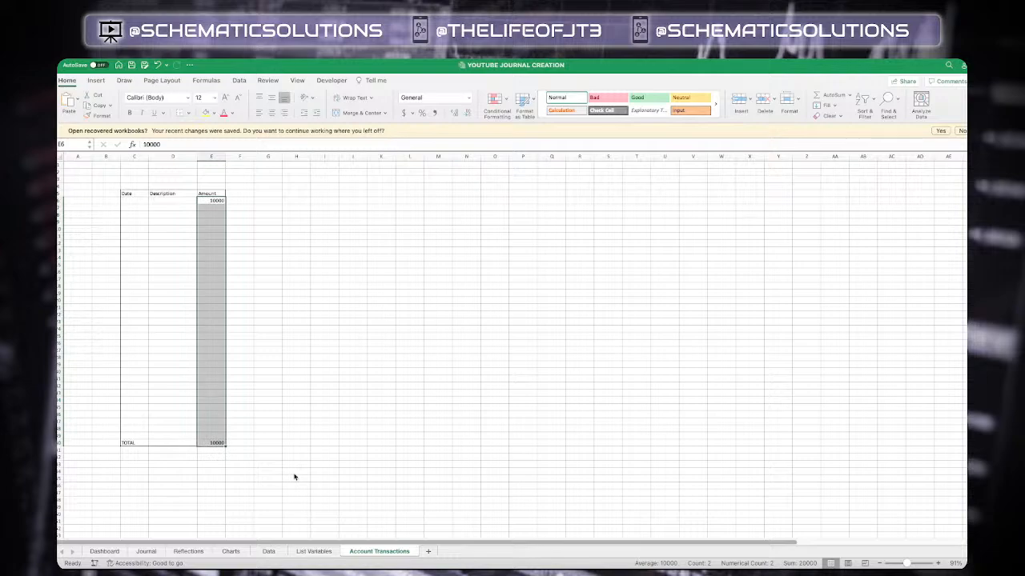
On the Journal sheet, enter =O2/'Account Transactions'!E40 in the first PROFIT % cell
click(294, 474)
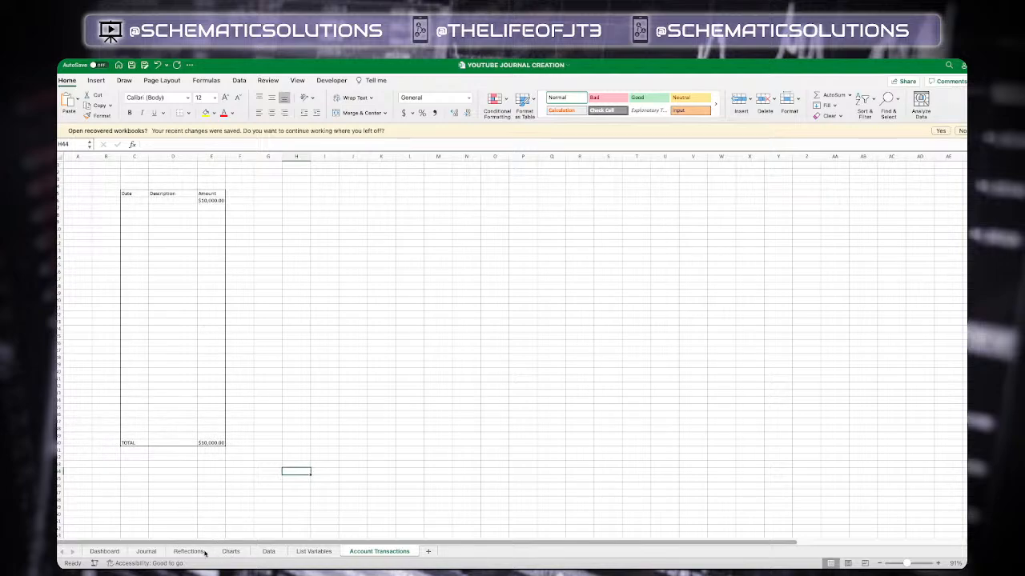
click(147, 552)
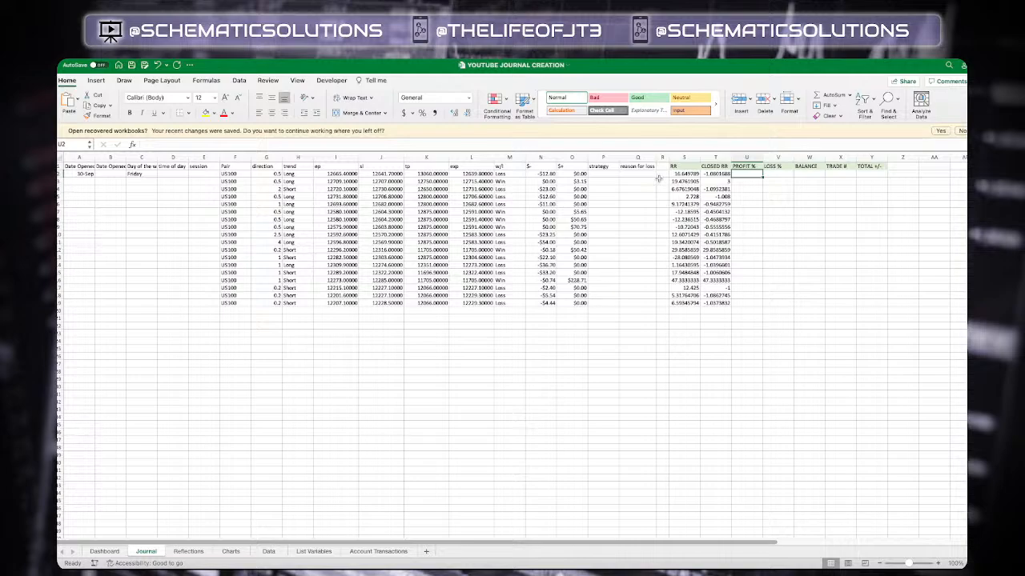
text(=)
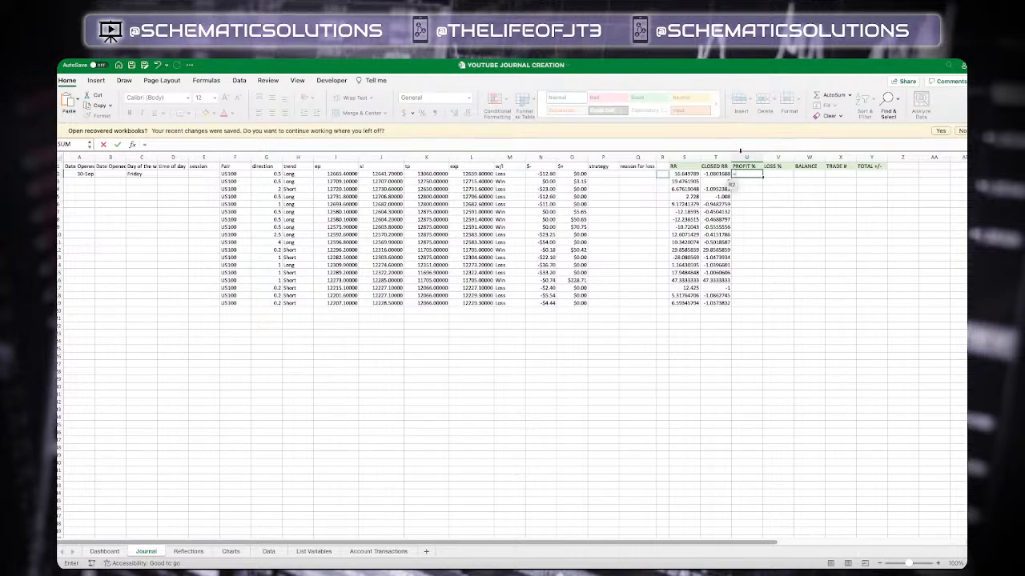
click(548, 174)
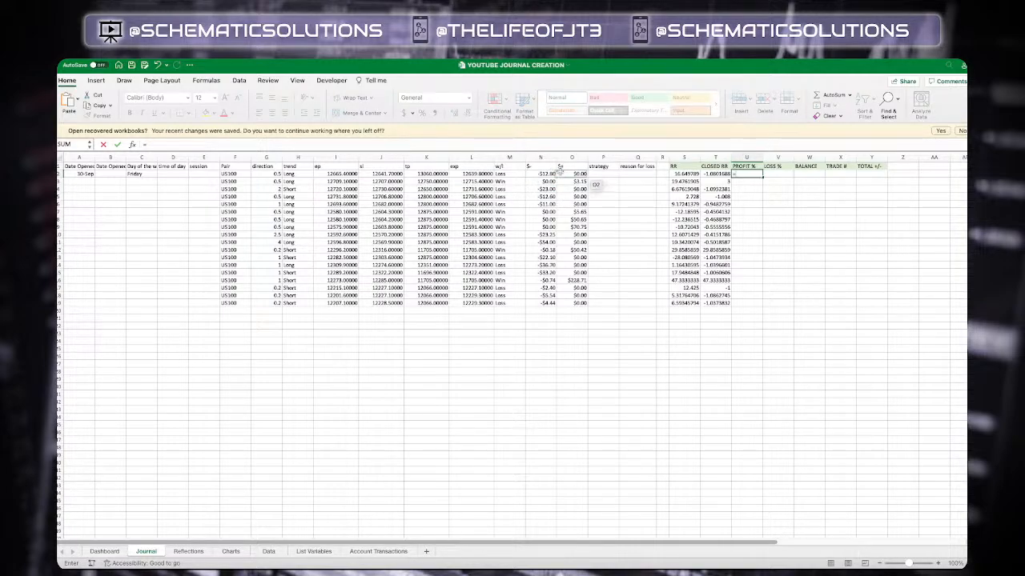
click(575, 173)
click(576, 173)
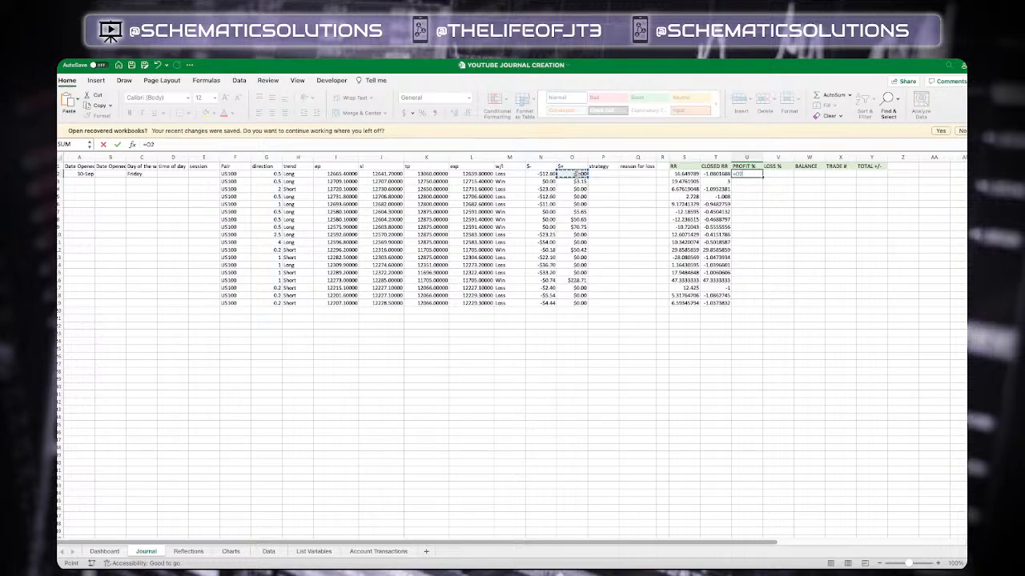
text(/)
click(381, 552)
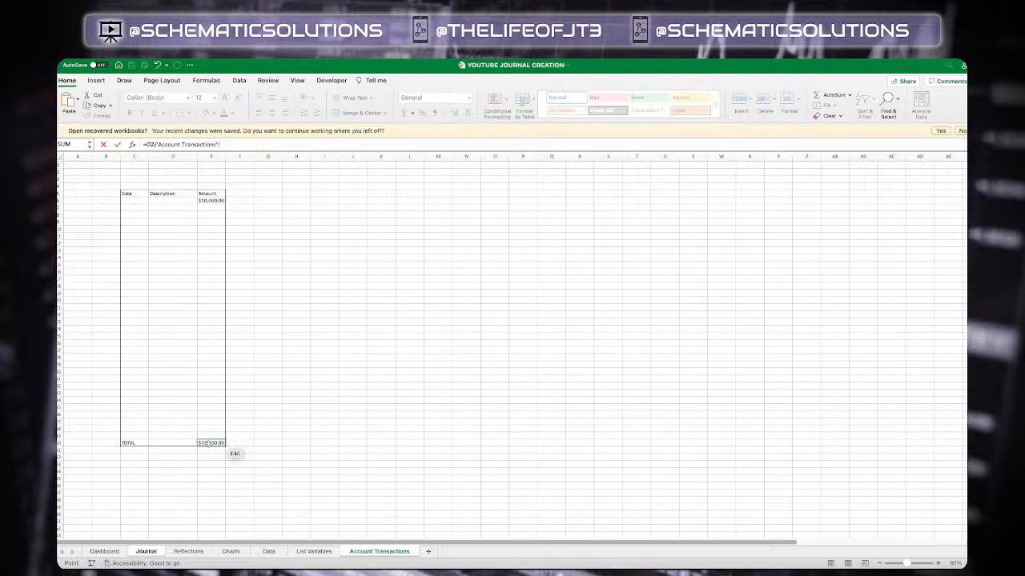
click(209, 443)
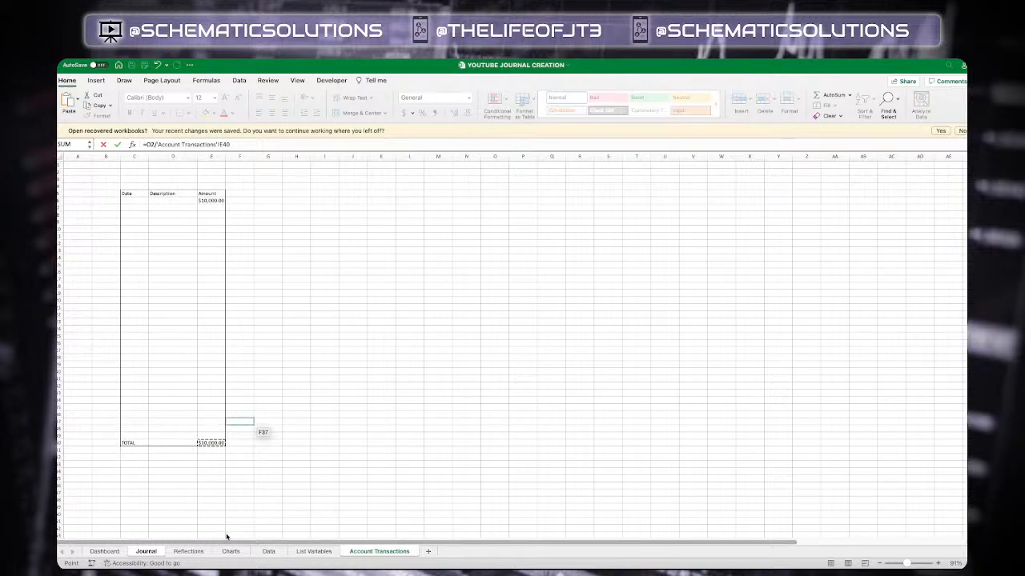
key(Return)
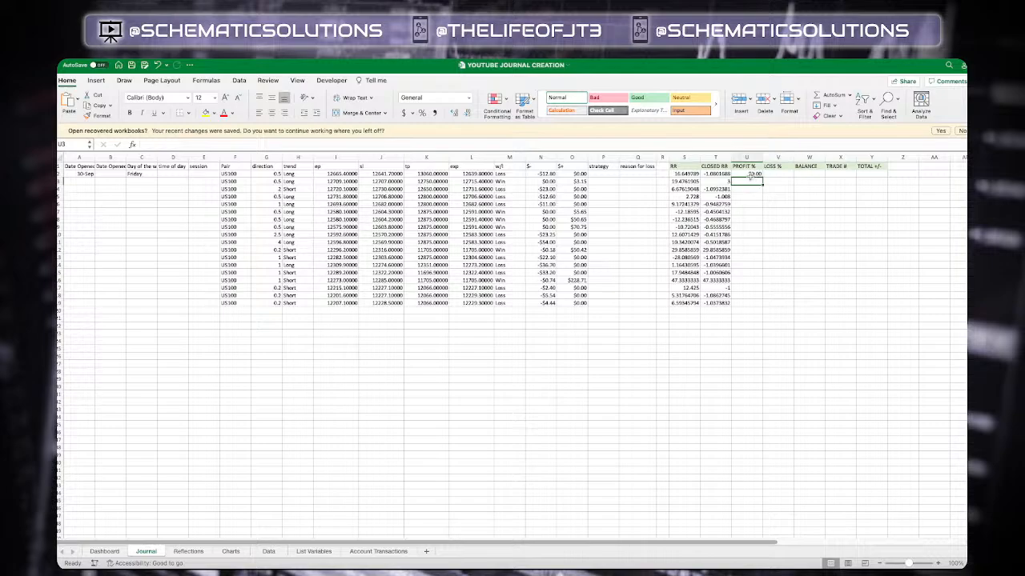
Format the first PROFIT % cell as Percentage with 2 decimal places
click(743, 173)
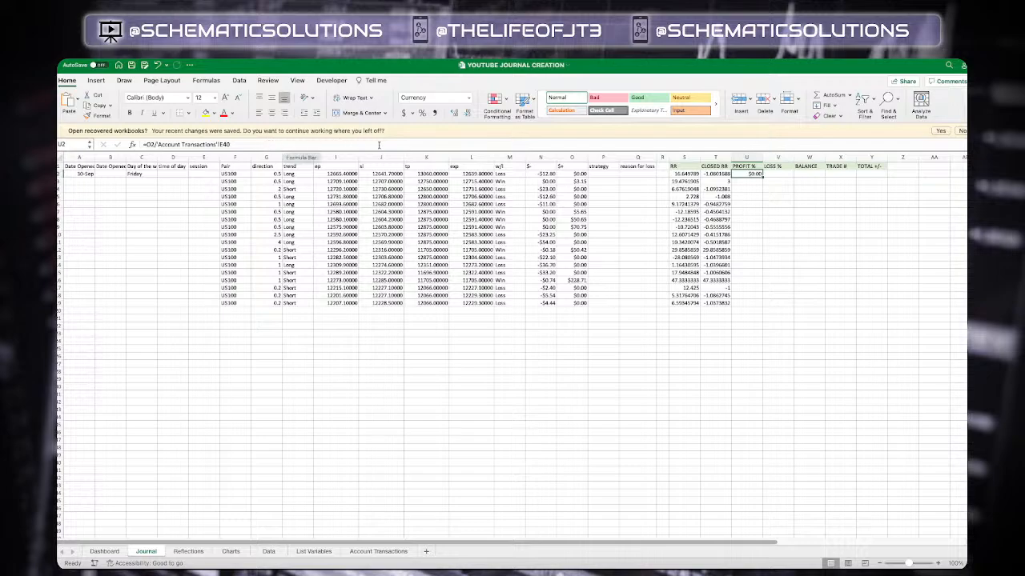
right_click(747, 175)
key(Escape)
click(411, 114)
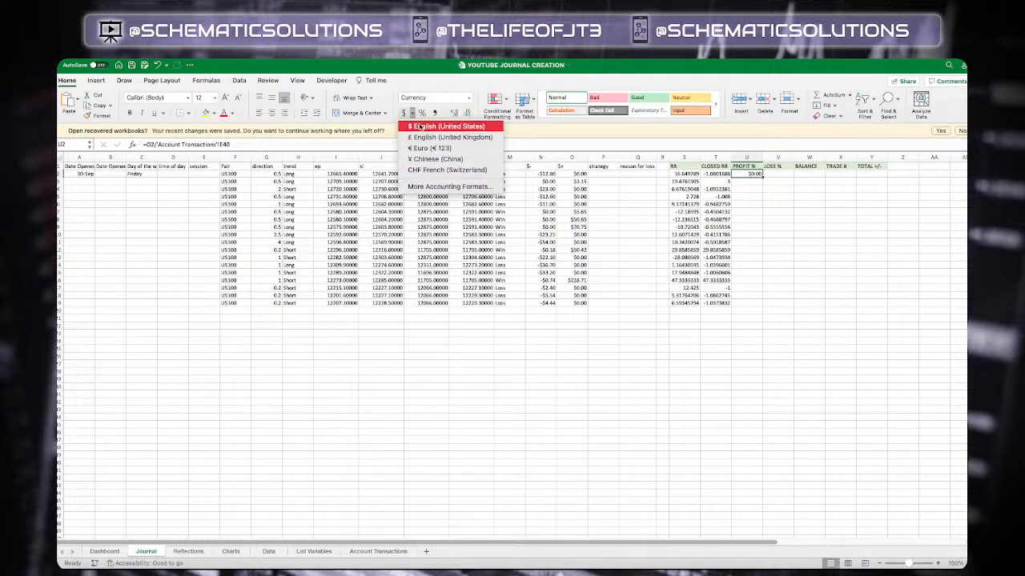
click(420, 124)
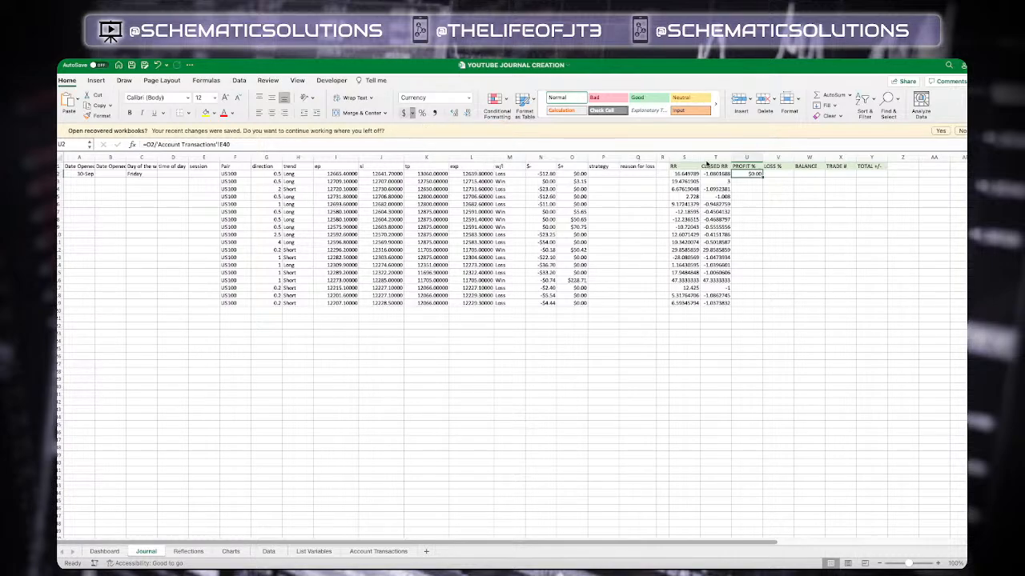
click(405, 113)
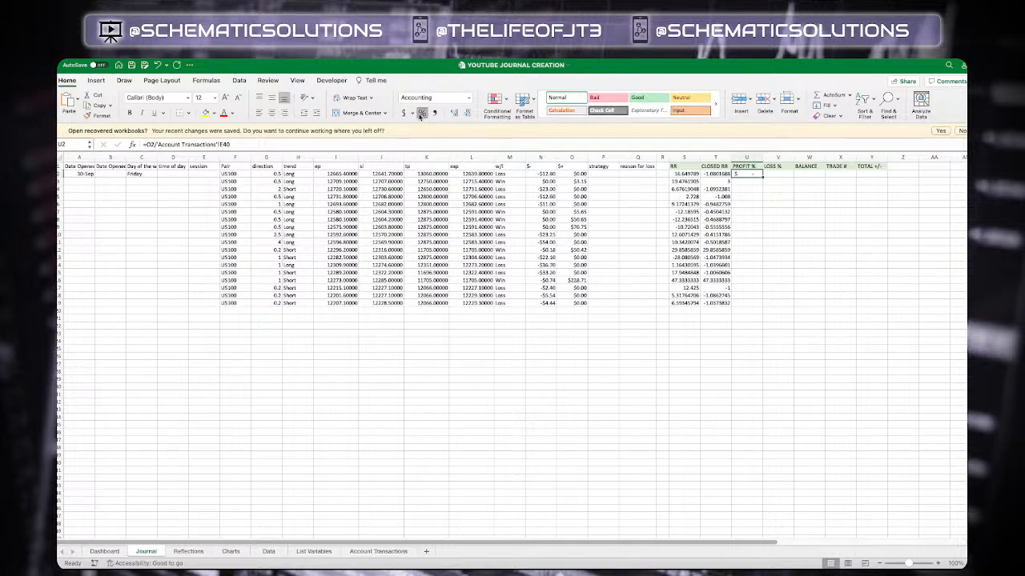
click(421, 113)
key(super+1)
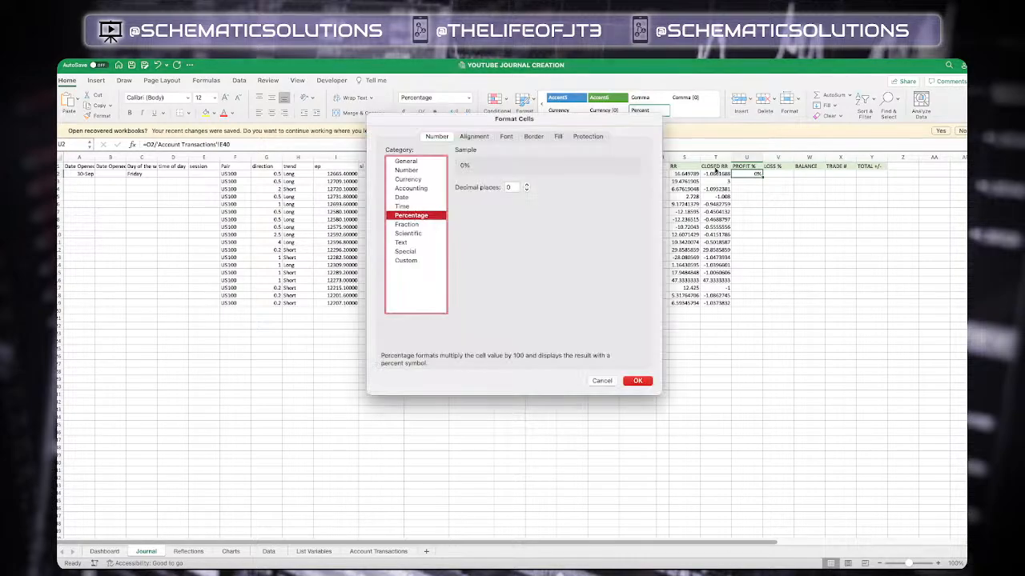
click(526, 185)
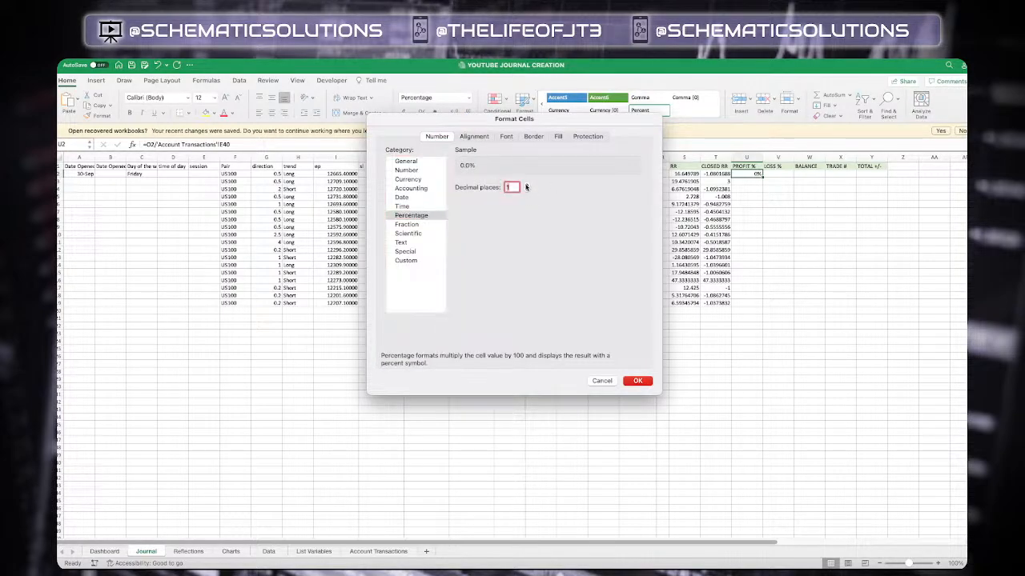
click(638, 381)
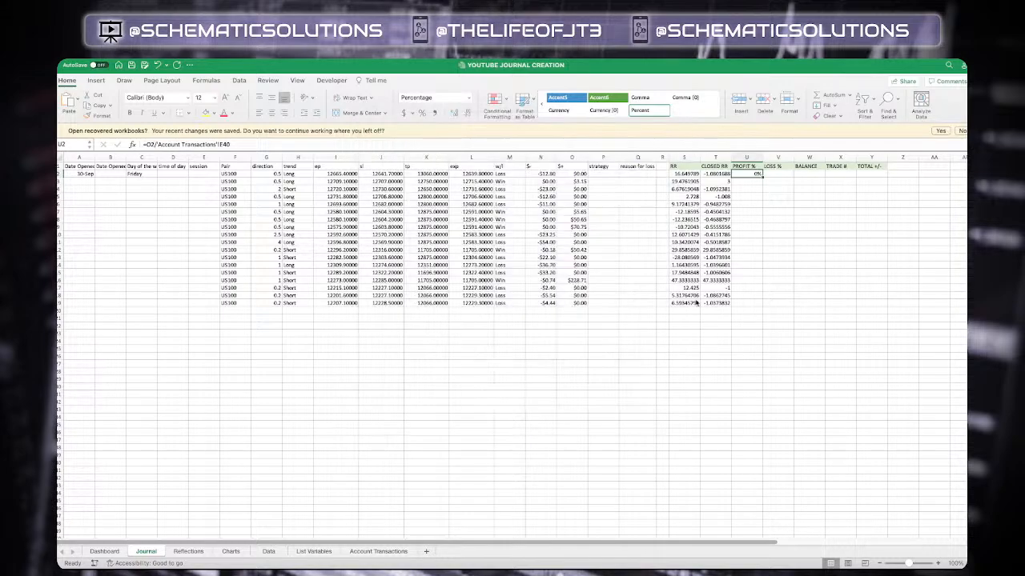
Test the PROFIT % formula by entering 10 in the first $+ cell, then set it back to 0
click(581, 175)
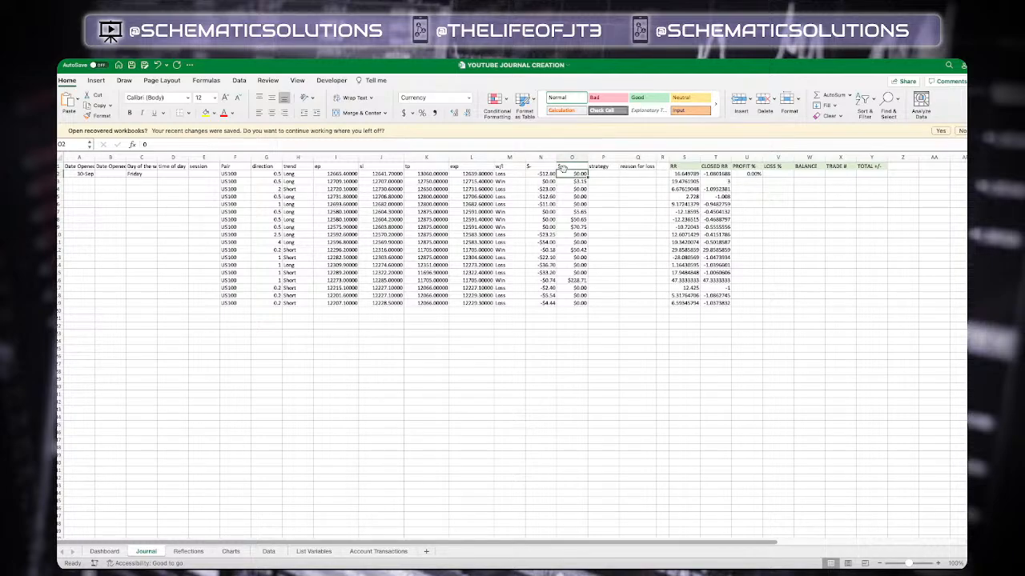
text(10)
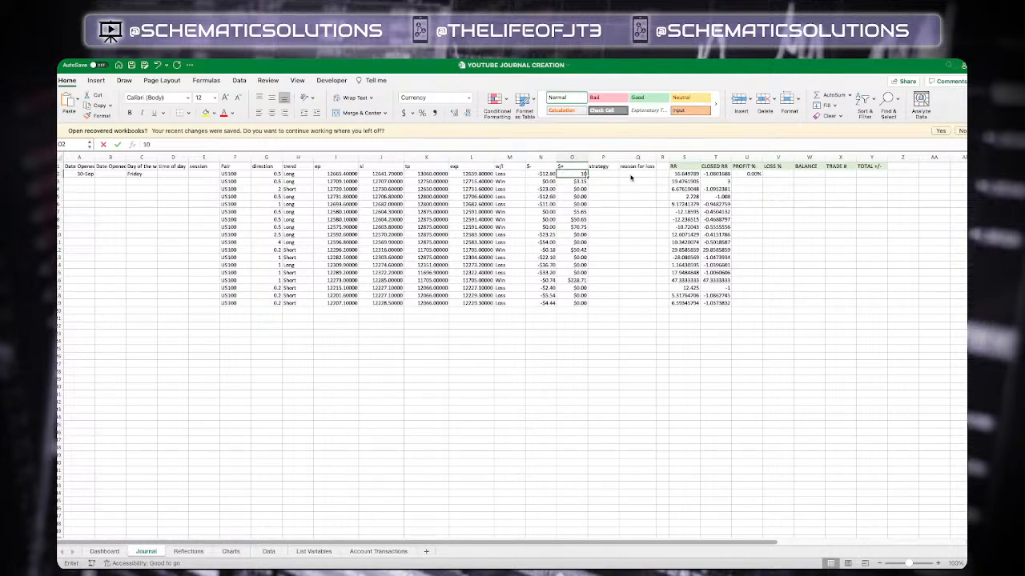
key(Return)
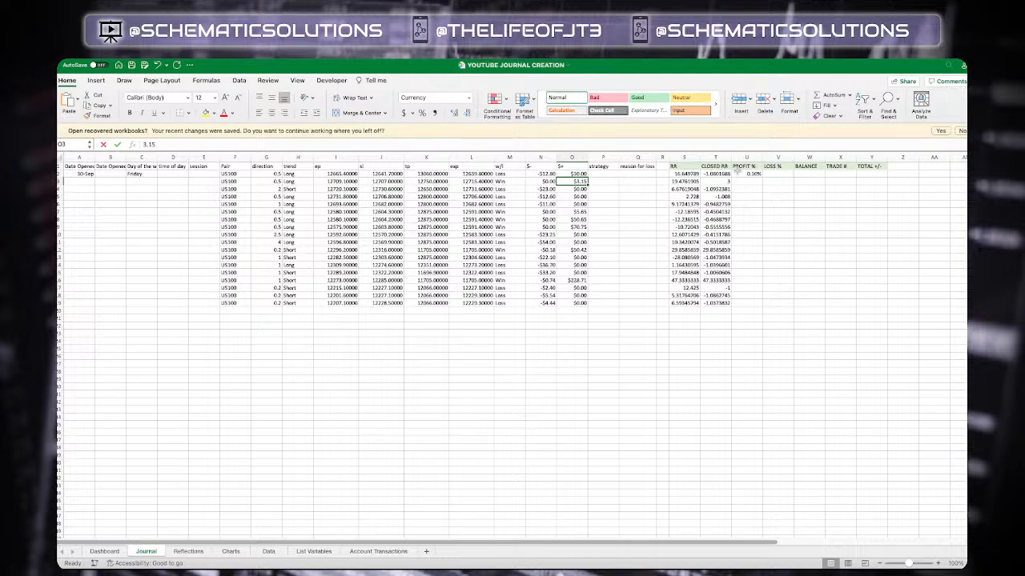
click(579, 174)
text(0)
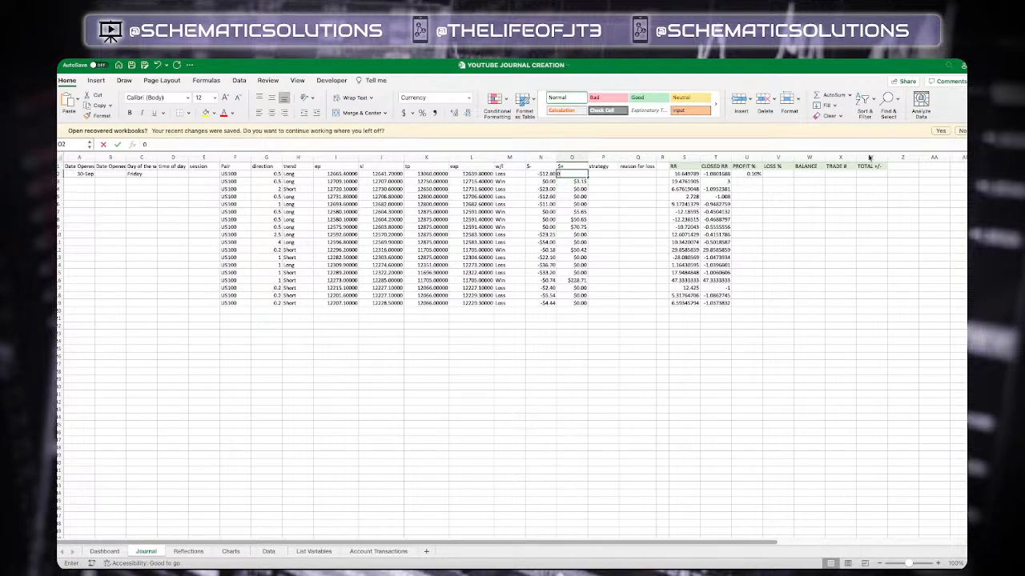
click(741, 173)
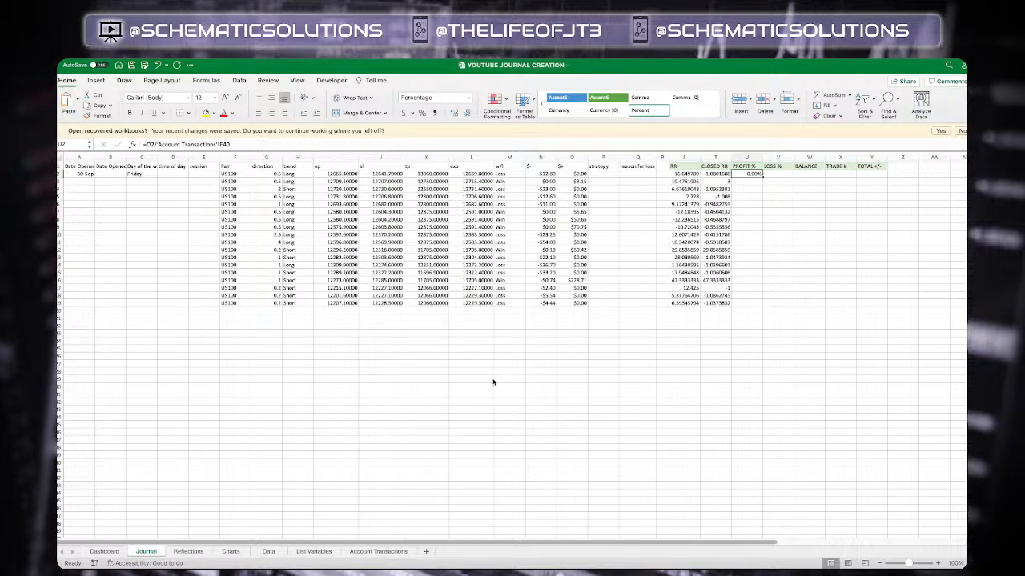
Enter =O3/W2 in the second PROFIT % cell
click(378, 551)
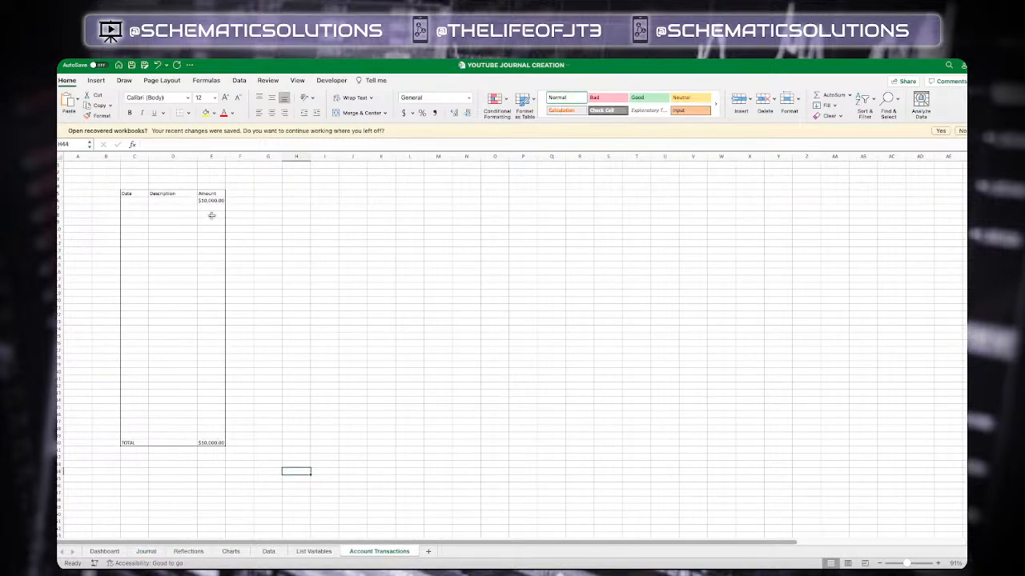
click(146, 551)
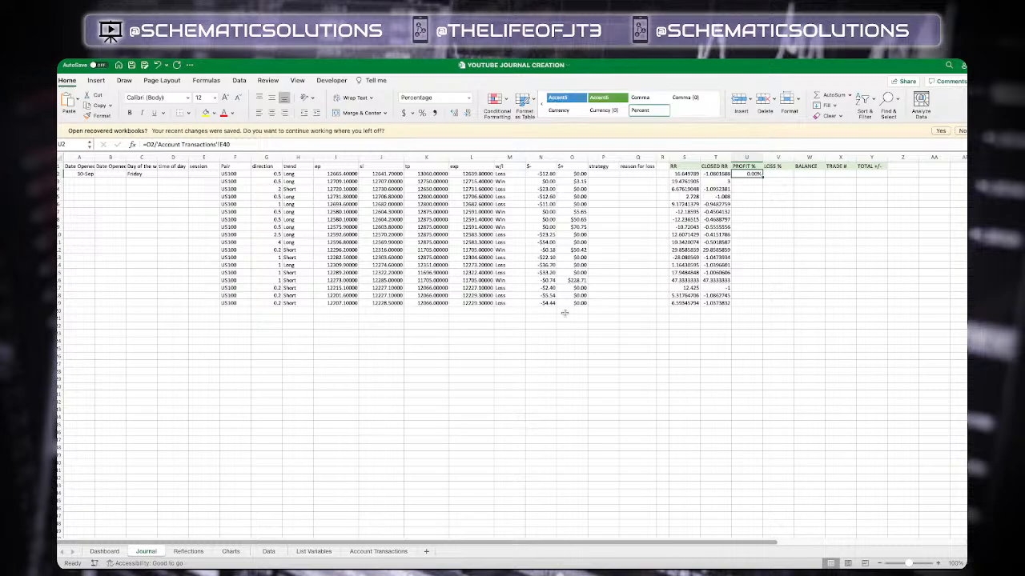
click(752, 180)
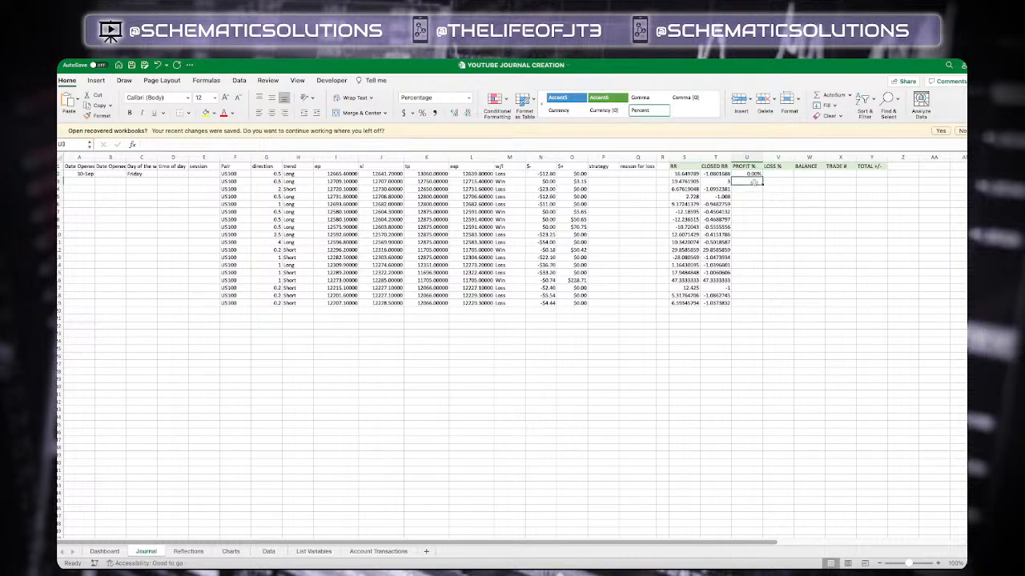
click(751, 174)
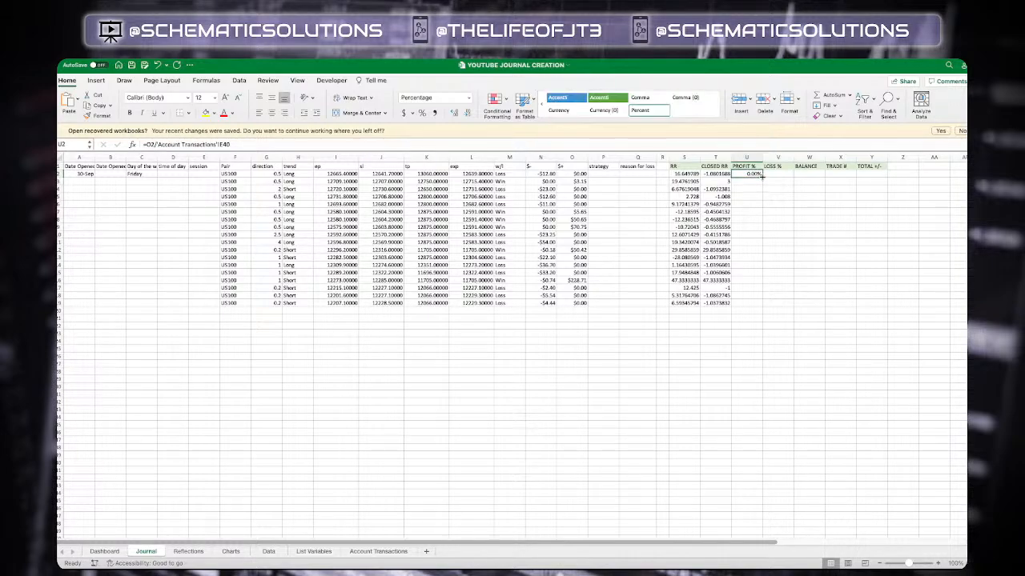
click(747, 182)
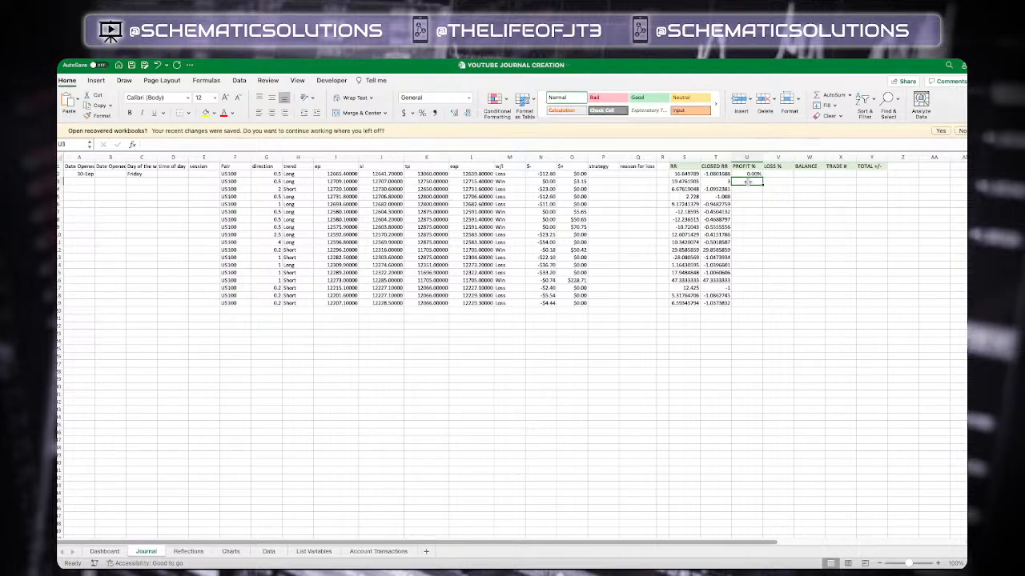
text(=)
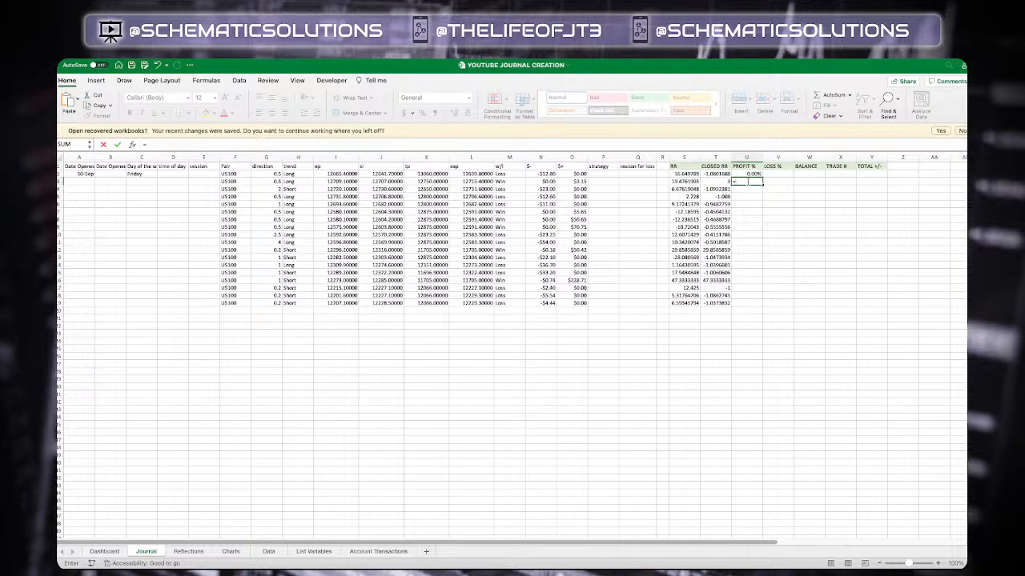
click(578, 181)
click(578, 181)
text(/)
click(811, 175)
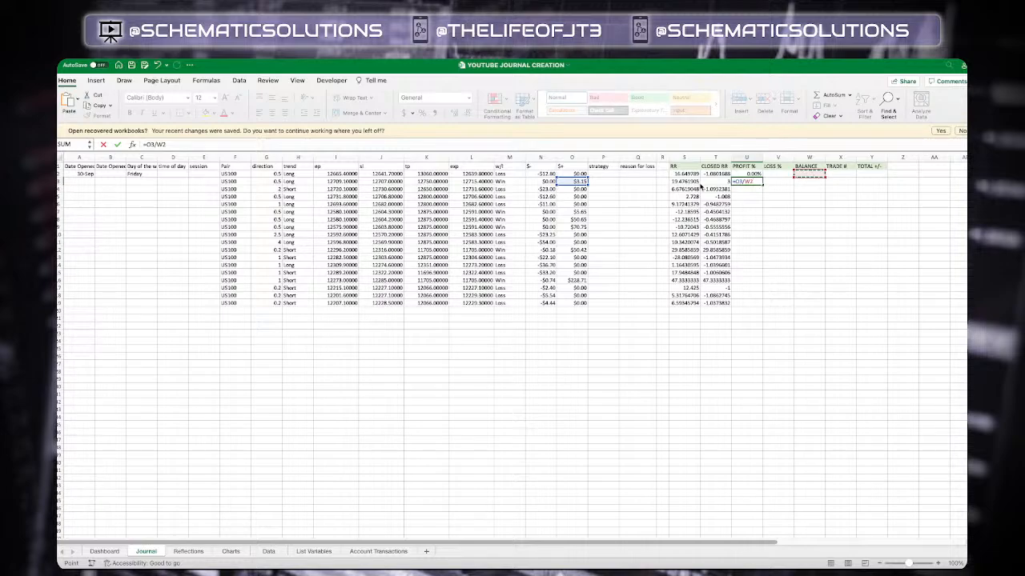
key(Return)
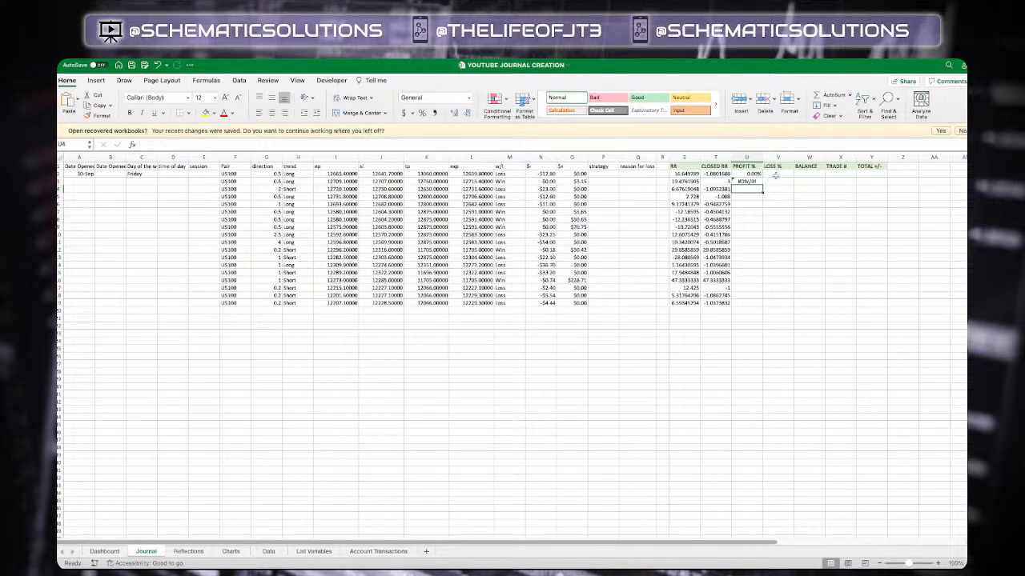
Enter =N2/'Account Transactions'!E40 in the first LOSS % cell
click(776, 173)
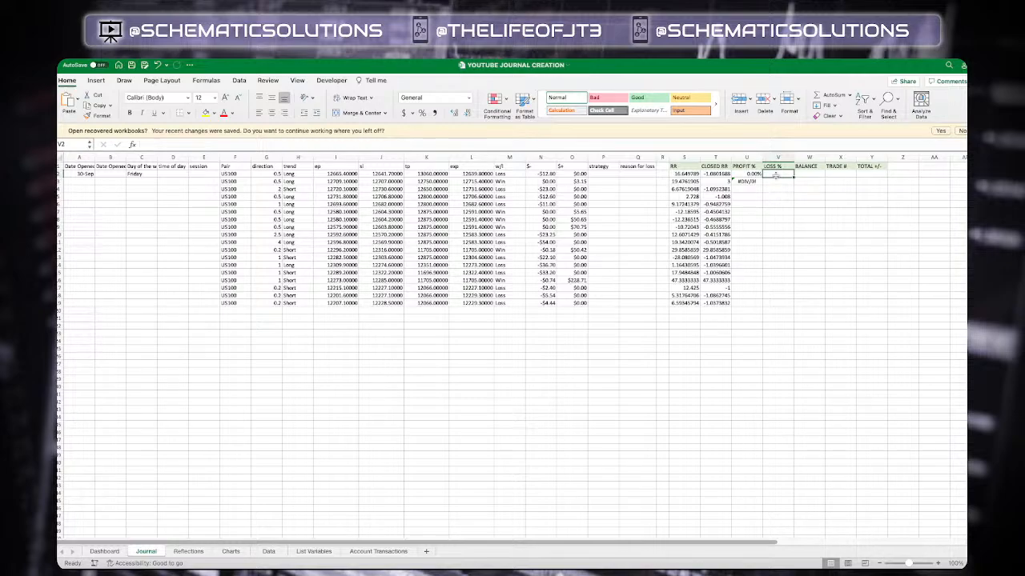
text(=)
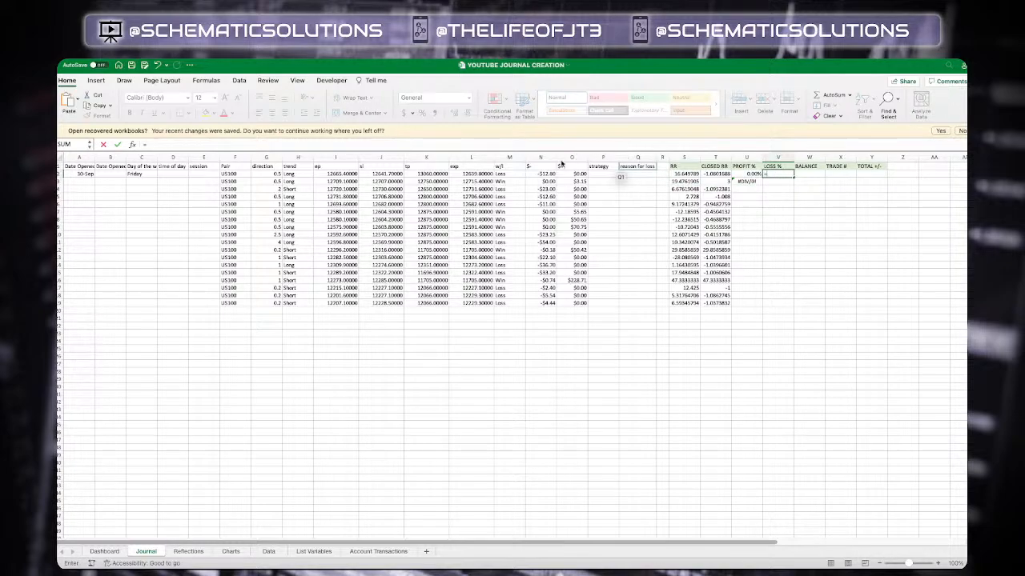
click(542, 174)
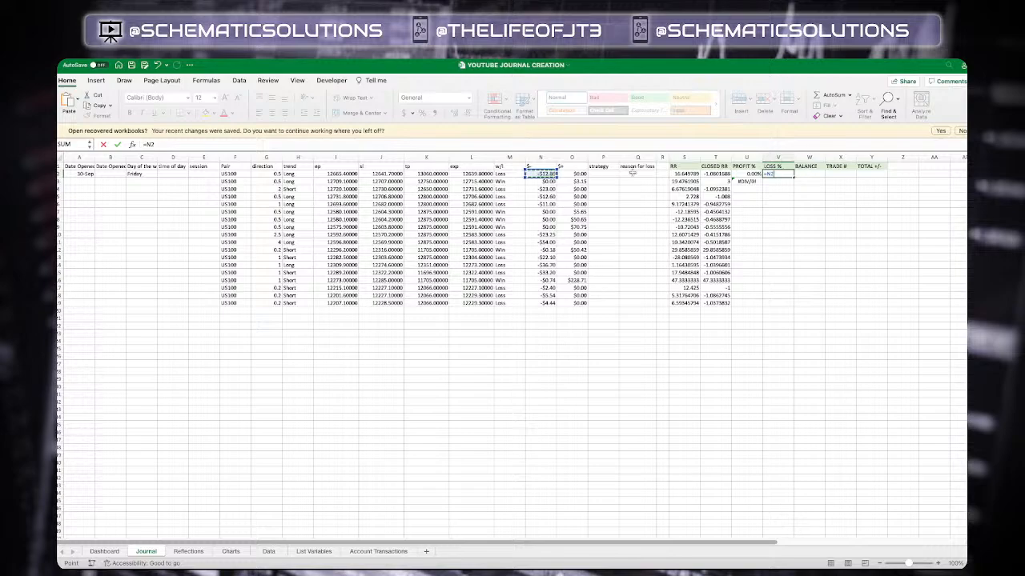
text(/)
click(378, 552)
click(364, 303)
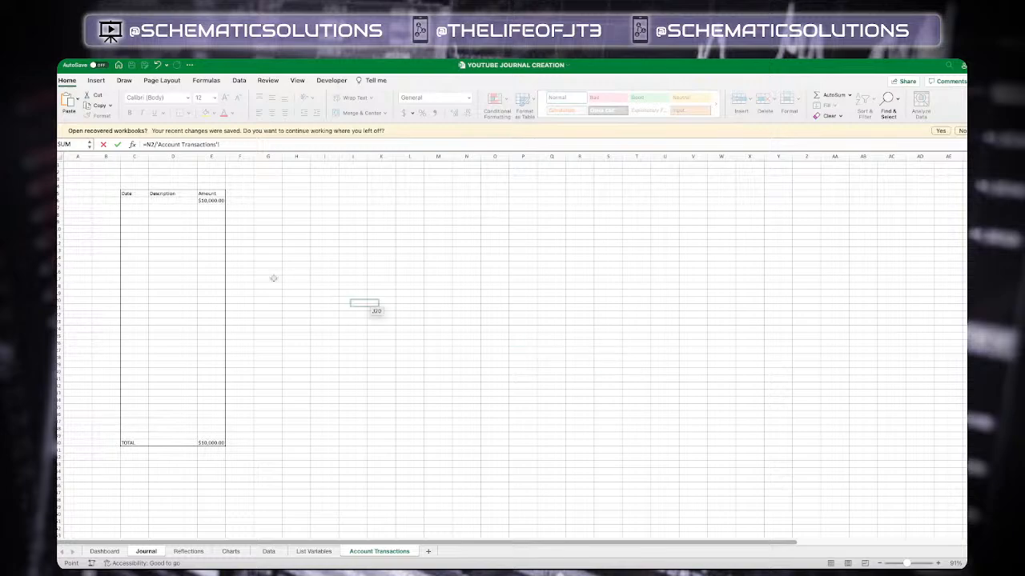
click(211, 442)
key(Return)
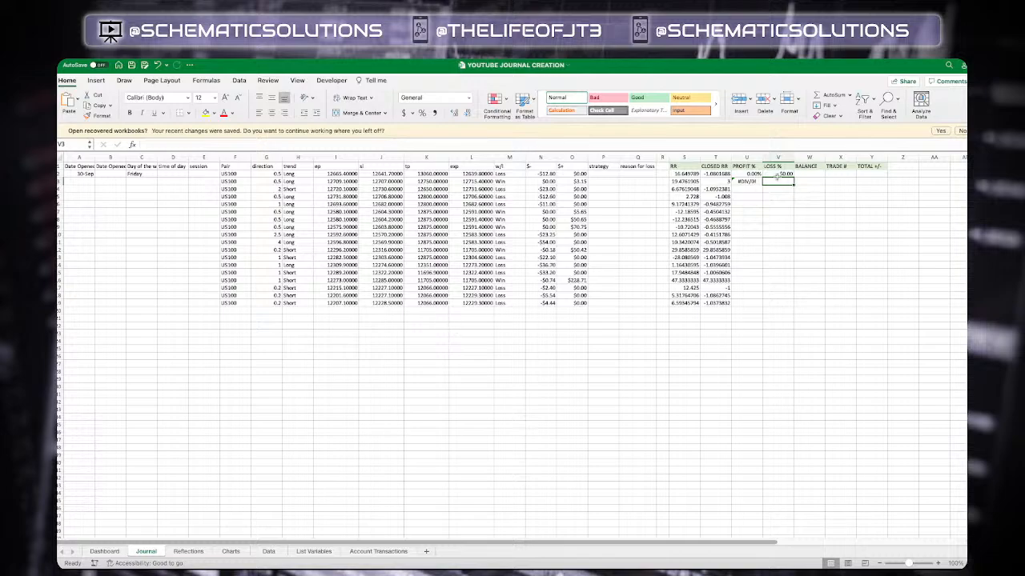
click(776, 173)
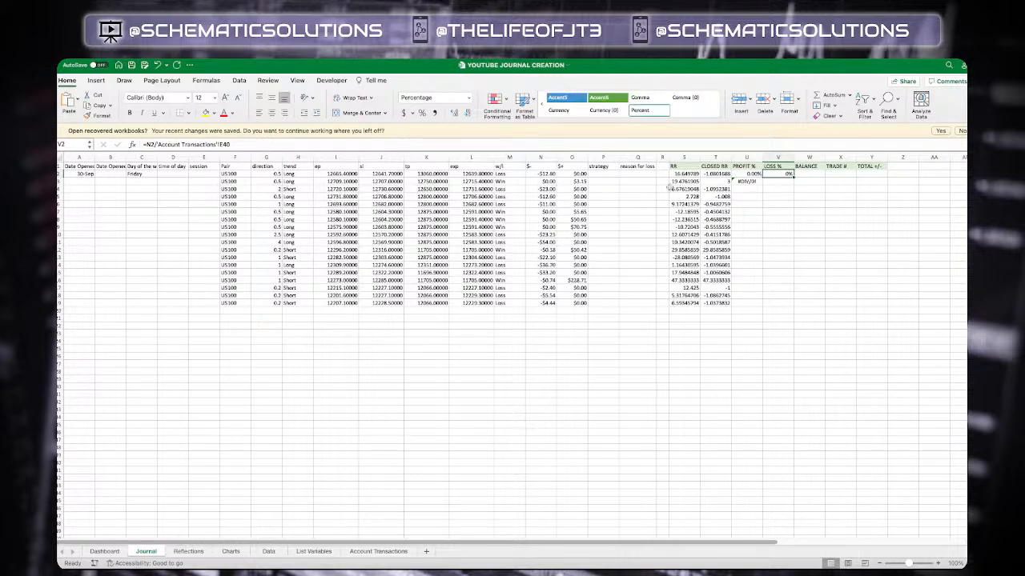
Format the first LOSS % cell as Percentage with 2 decimal places
click(781, 182)
click(782, 174)
key(super+1)
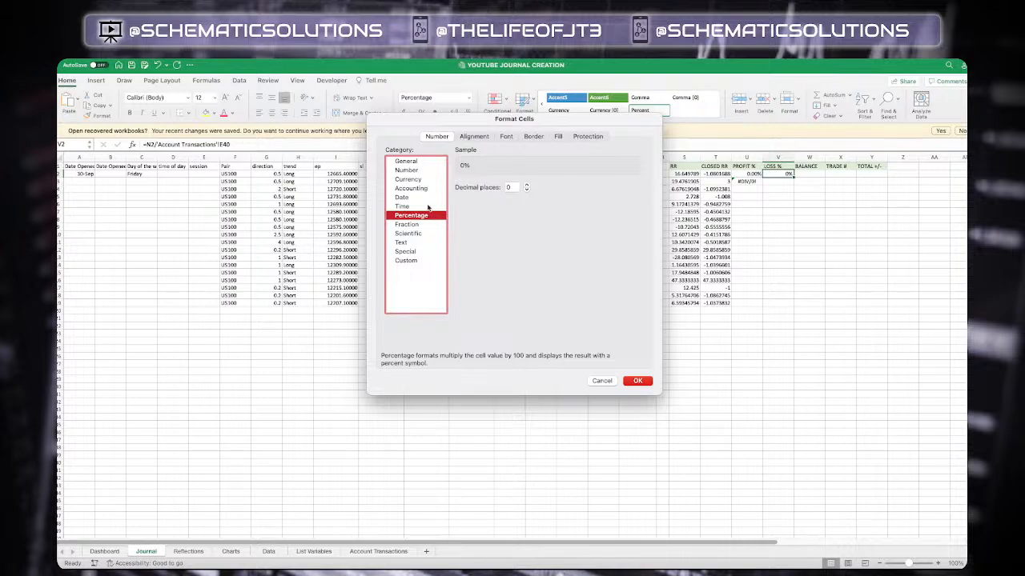
click(526, 185)
click(527, 184)
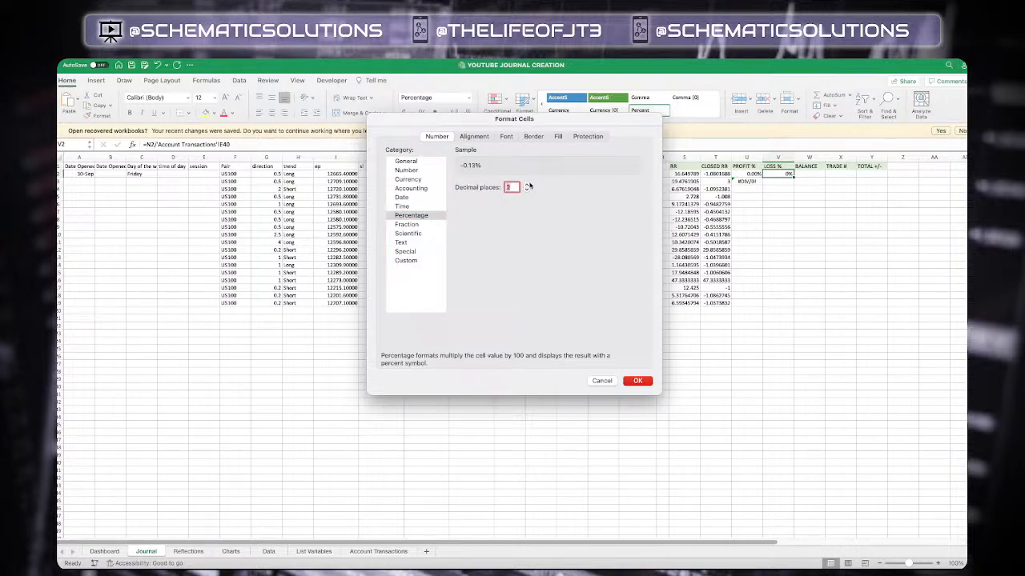
click(638, 381)
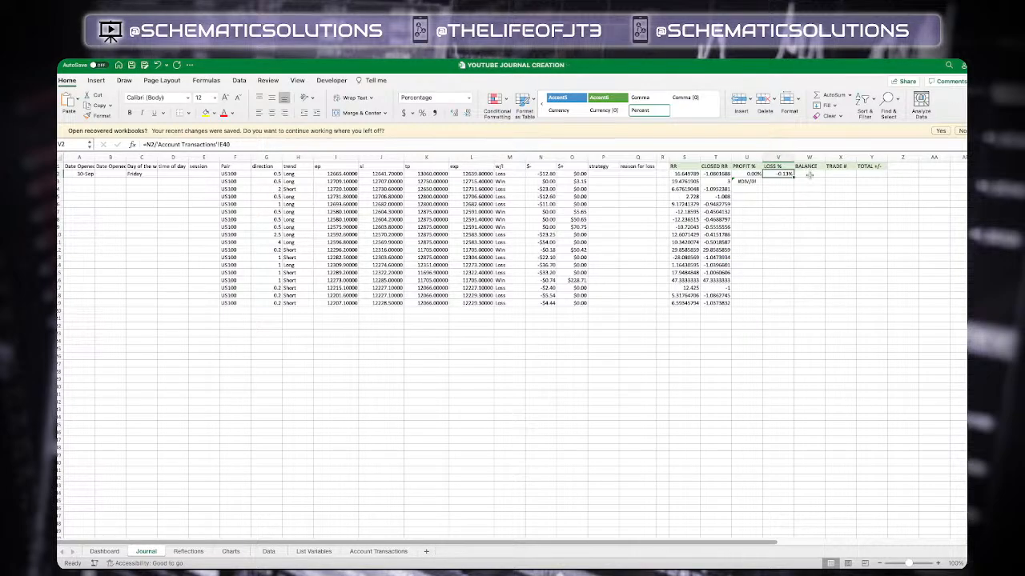
Enter =N3/W2 in the second LOSS % cell
click(783, 182)
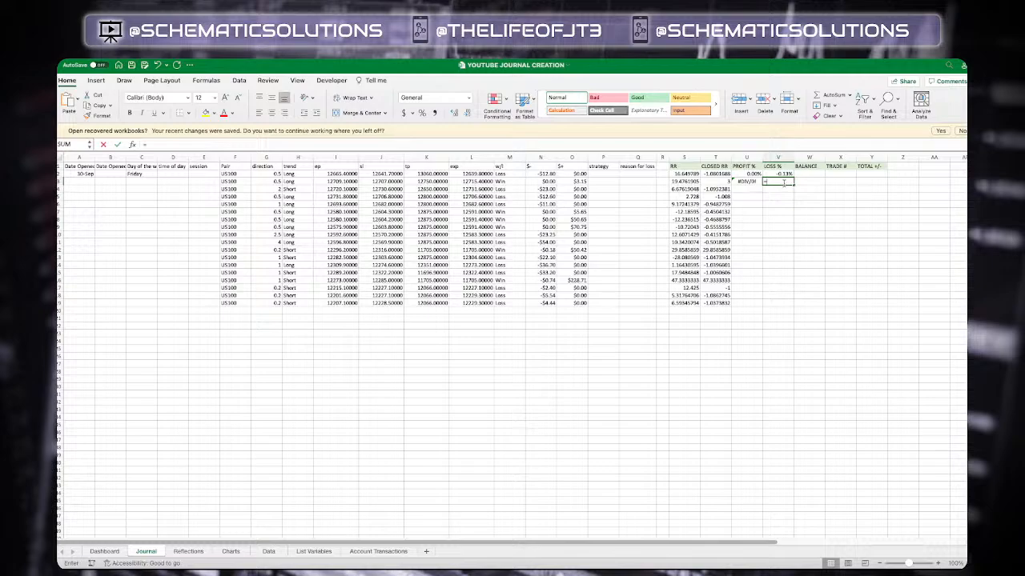
text(=)
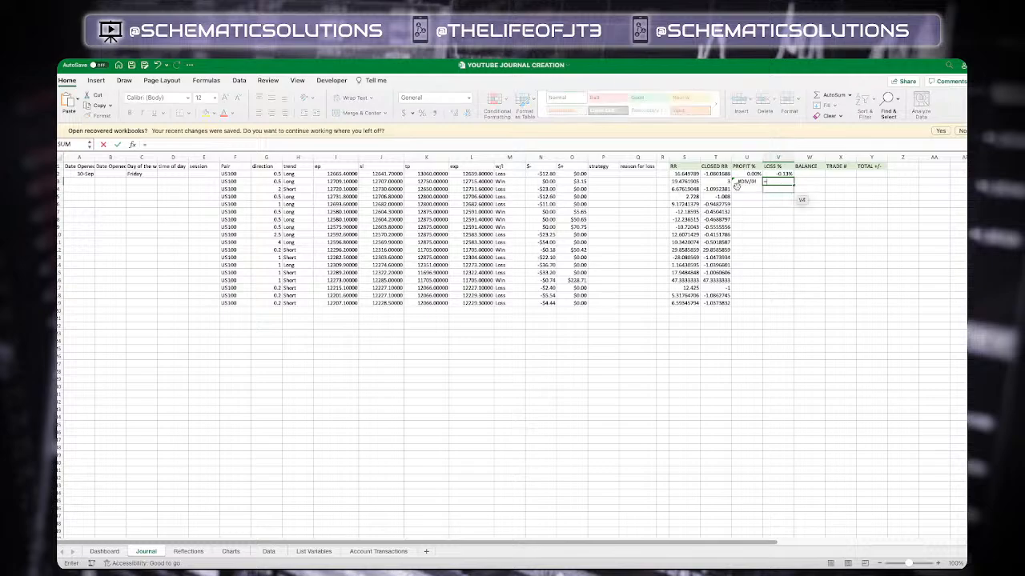
click(551, 182)
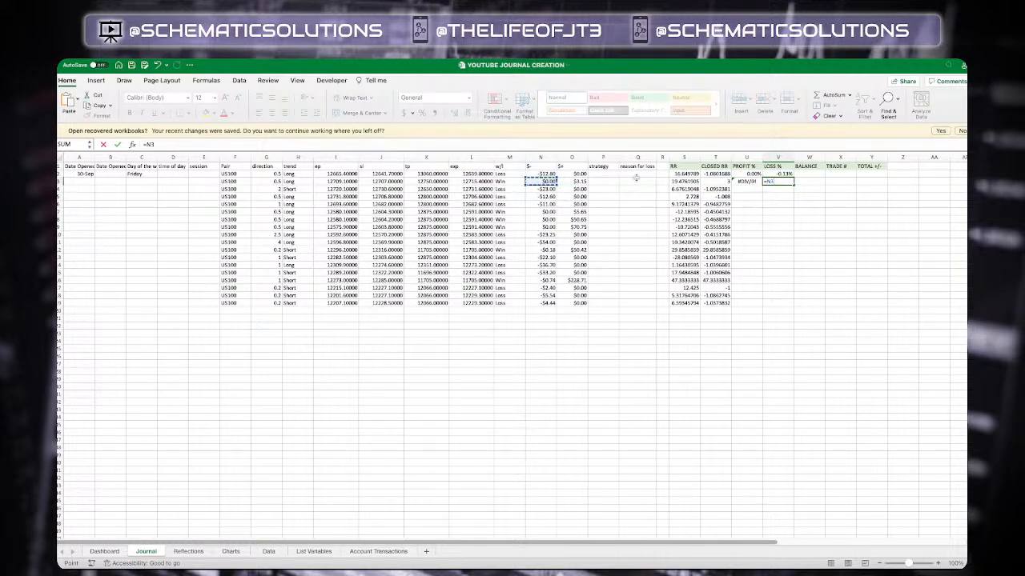
text(/)
click(809, 175)
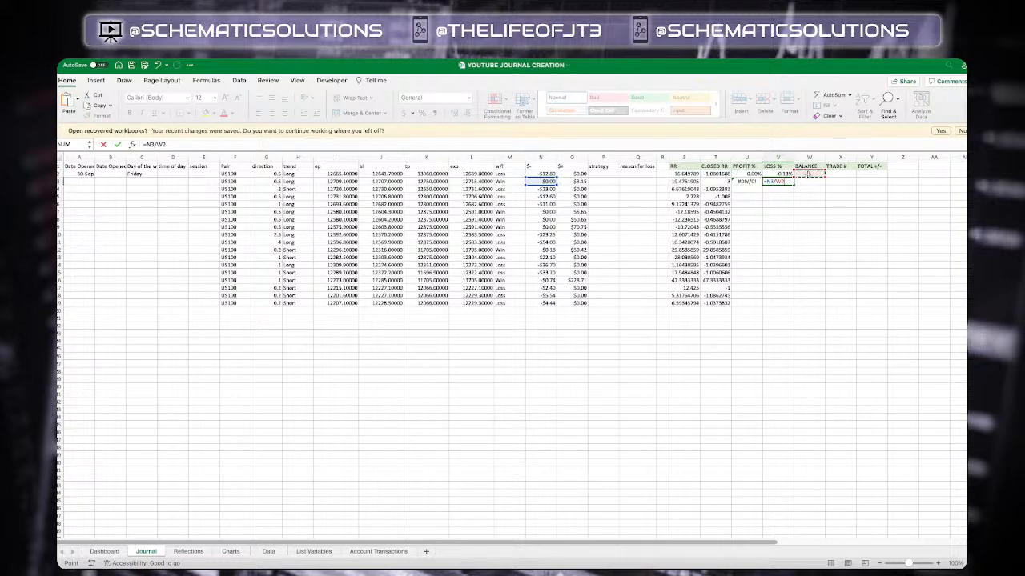
key(Return)
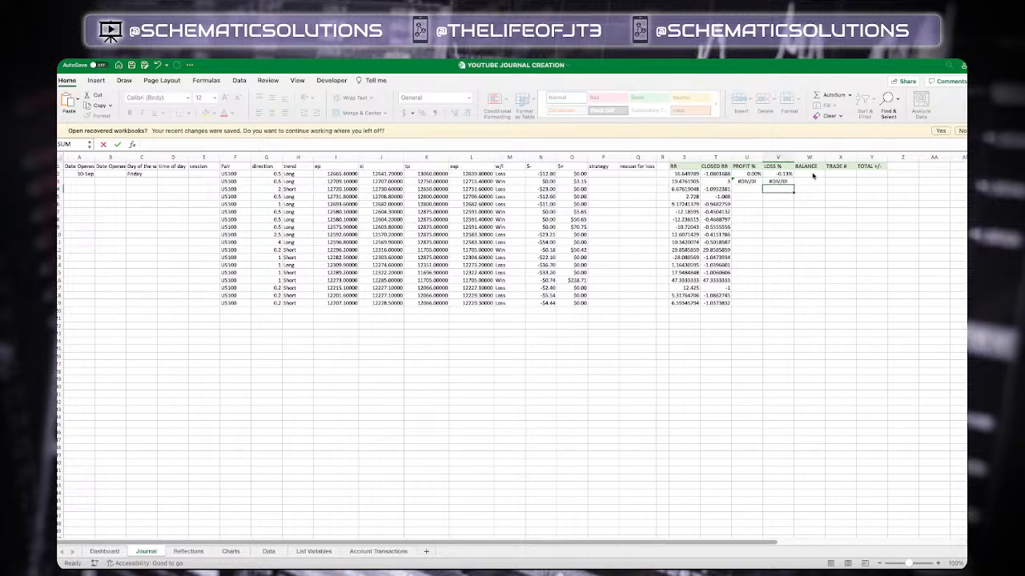
Set the first BALANCE cell to reference the total cell E40 on the Account Transactions sheet
click(813, 175)
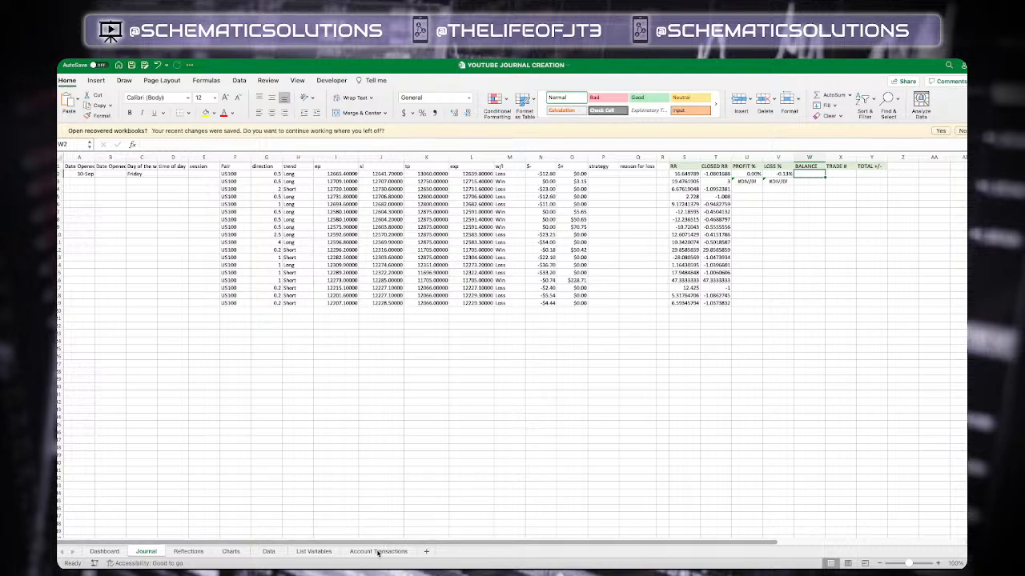
text(=)
click(380, 551)
click(212, 443)
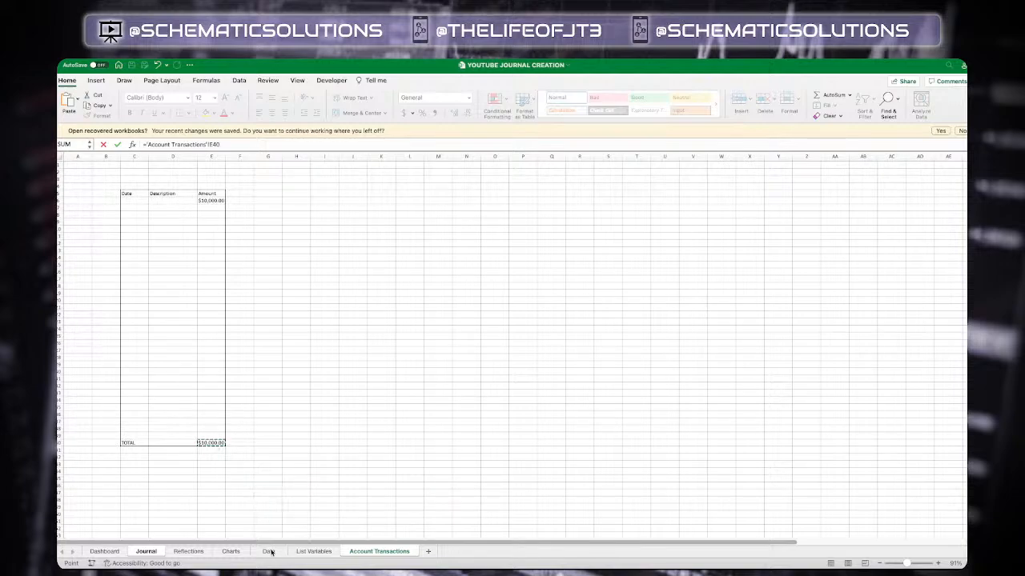
click(157, 553)
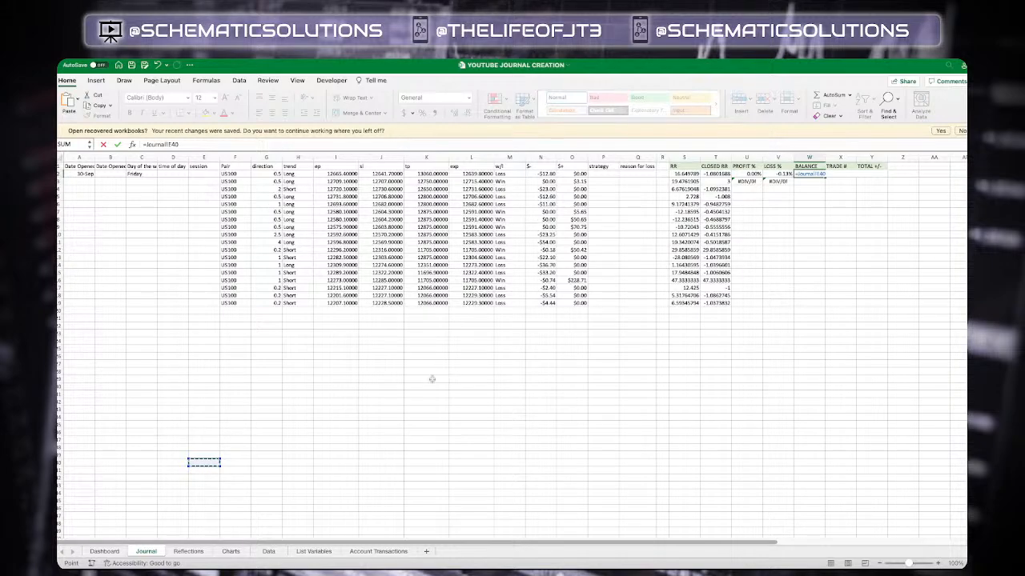
click(371, 552)
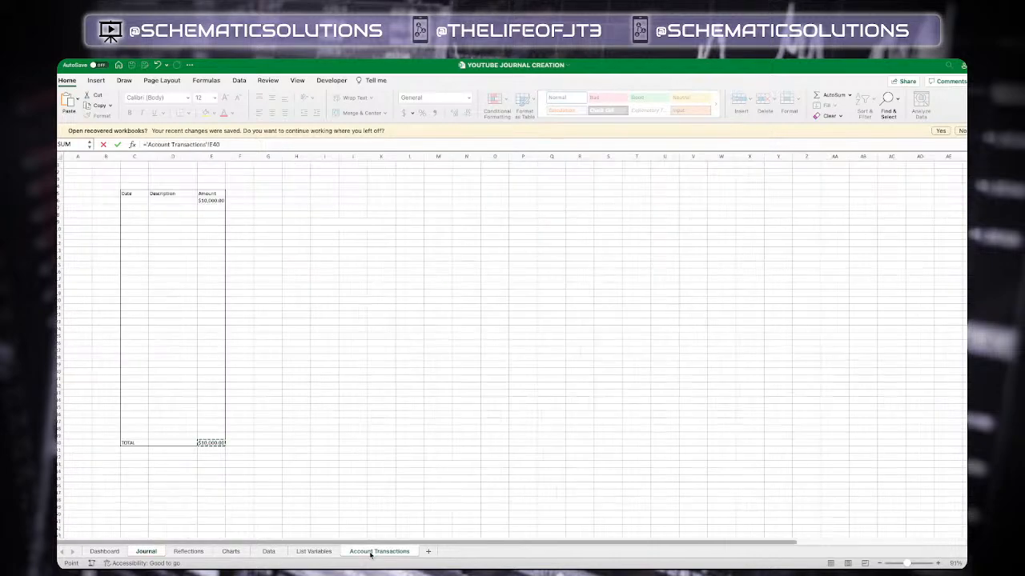
click(246, 144)
key(Return)
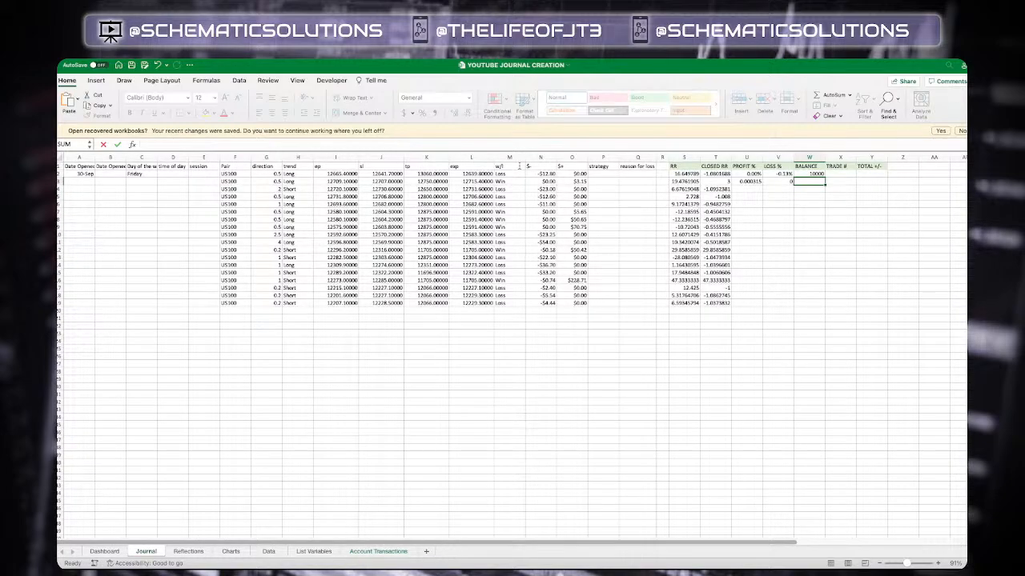
Extend the first BALANCE formula to ='Account Transactions'!E40+(N2+O2+R2)
click(812, 174)
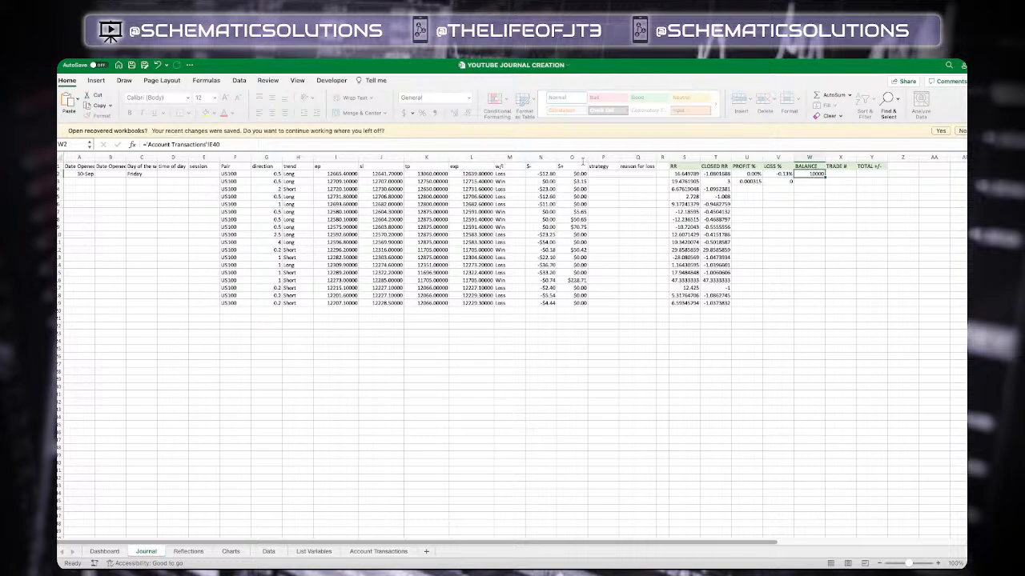
click(421, 144)
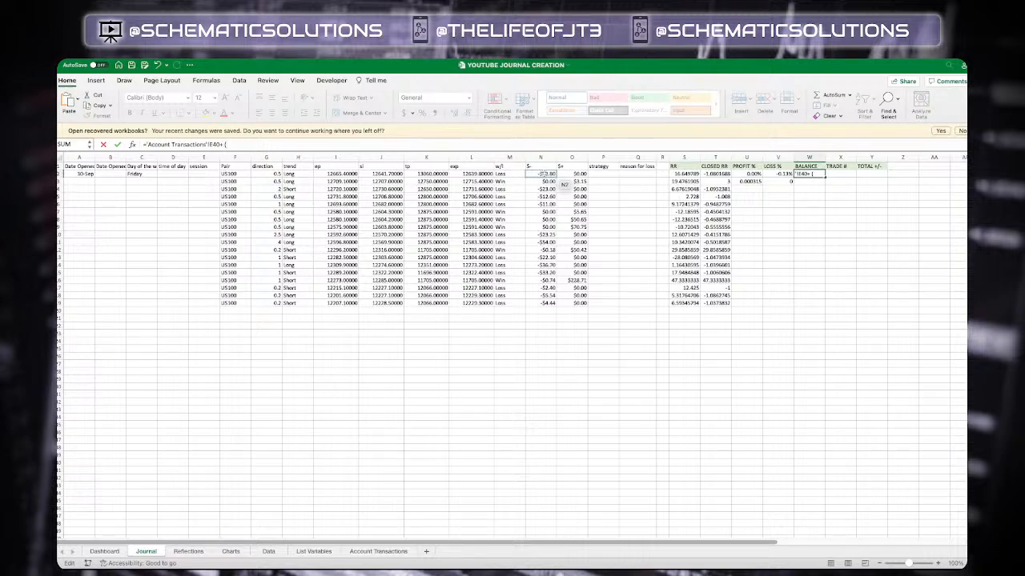
click(546, 174)
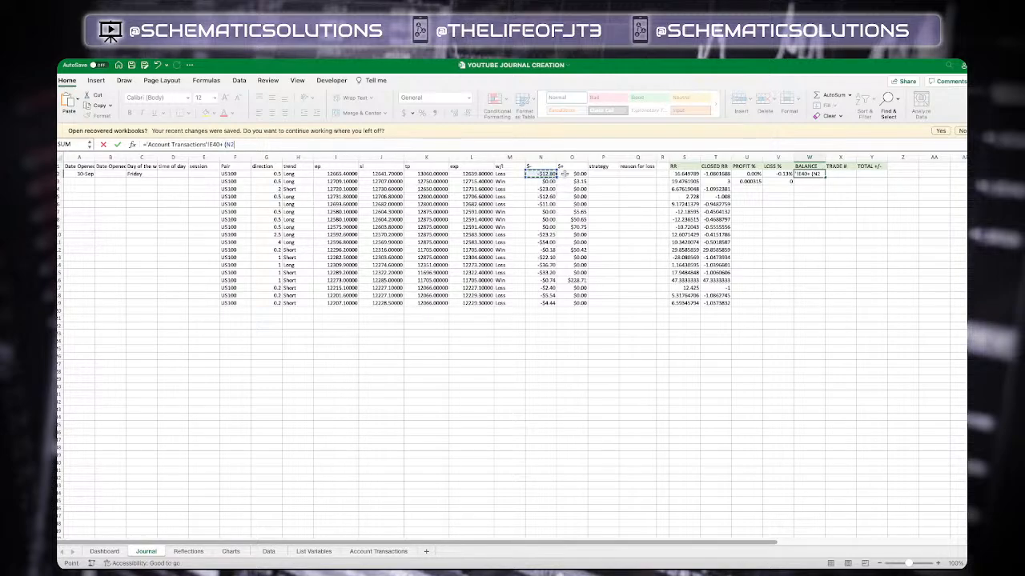
text(+)
click(580, 175)
text(+)
click(661, 173)
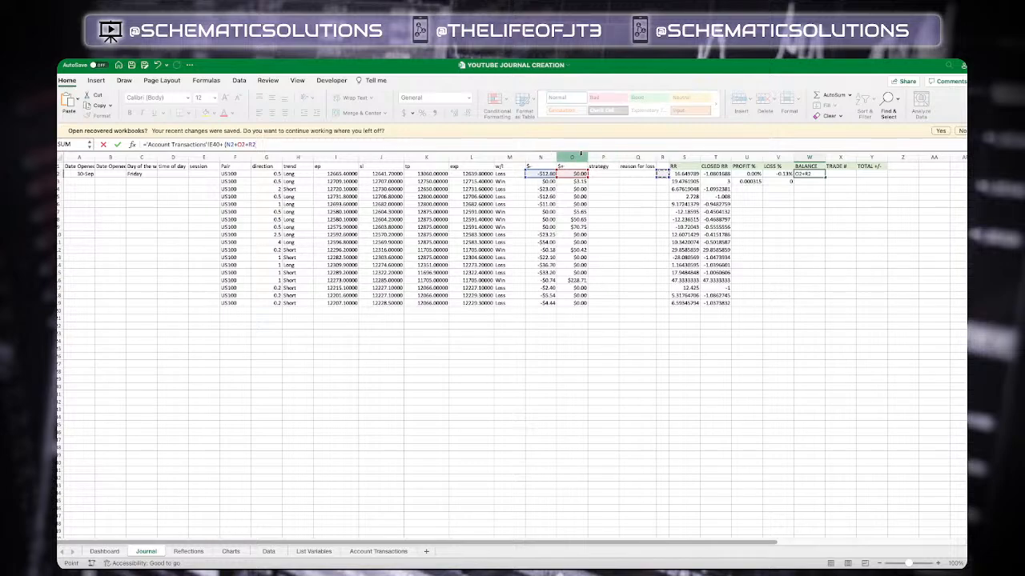
text())
key(Return)
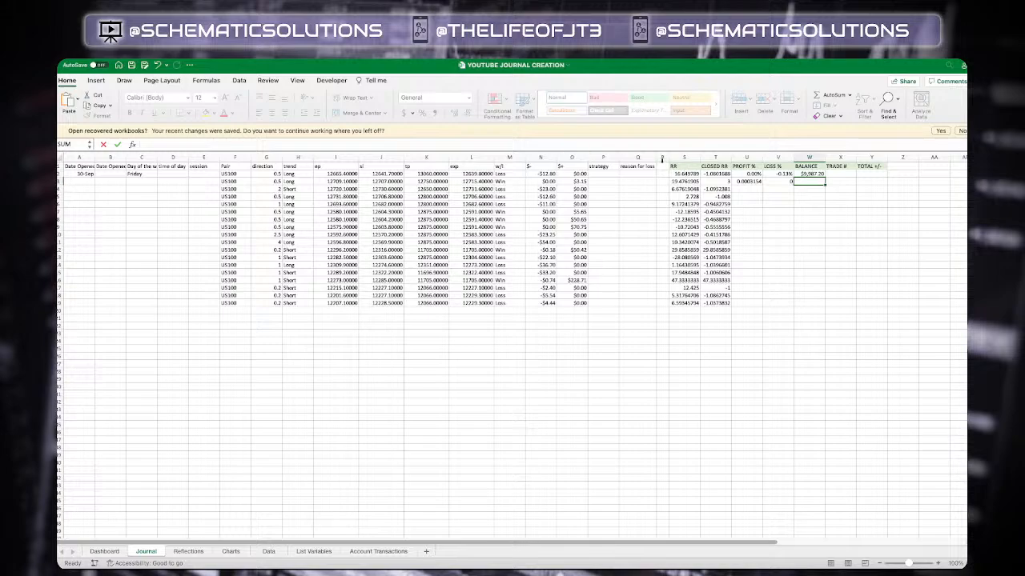
Insert a new column before the RR column, narrow it, and give it the header WITHDRAW
click(663, 157)
right_click(662, 157)
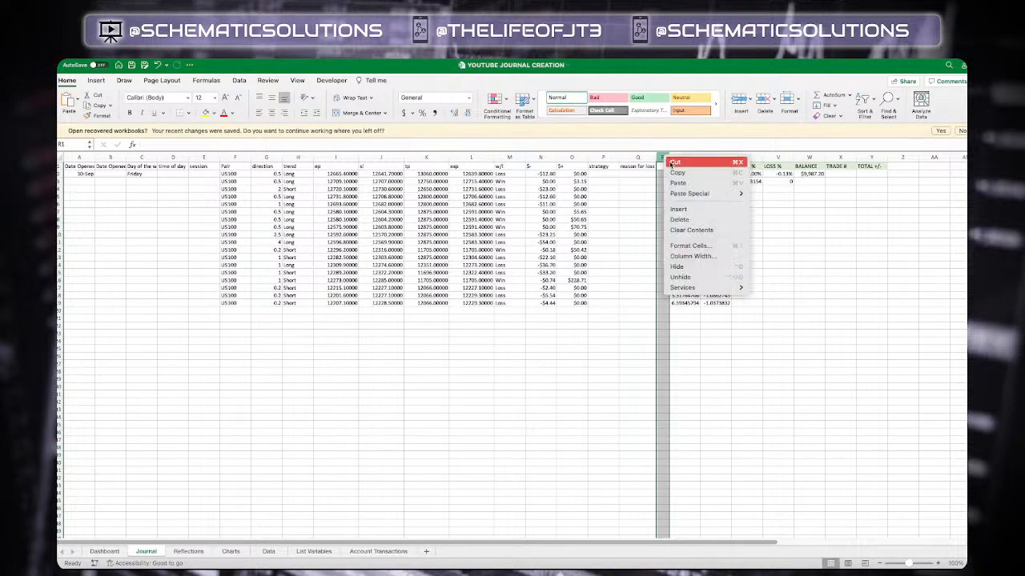
click(689, 211)
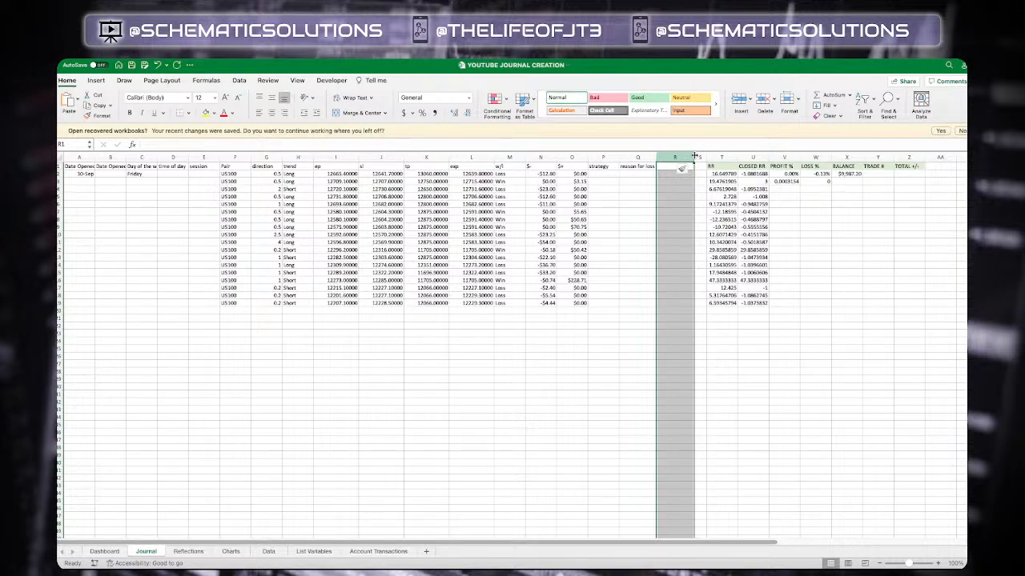
click(853, 175)
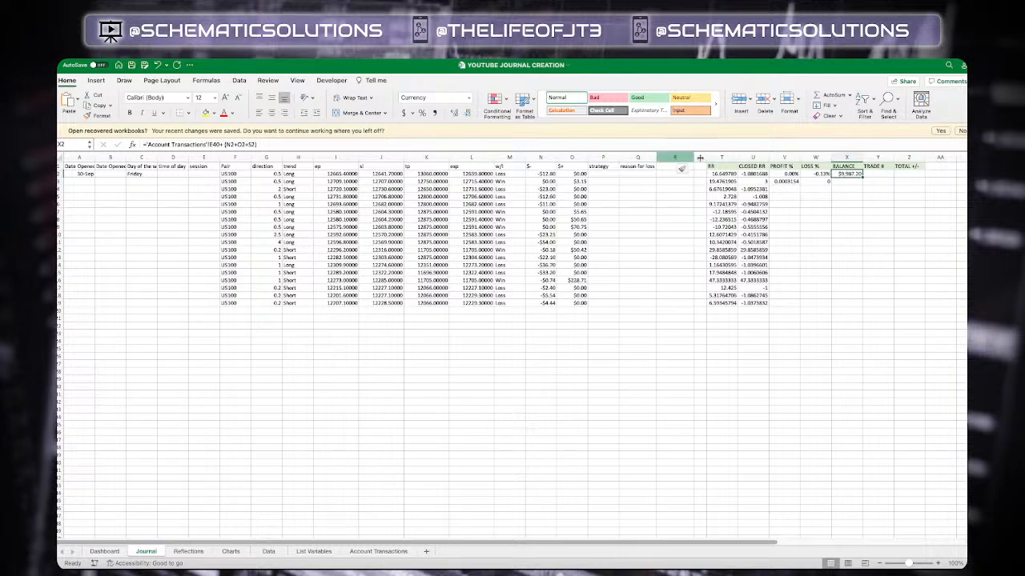
drag(700, 157, 679, 166)
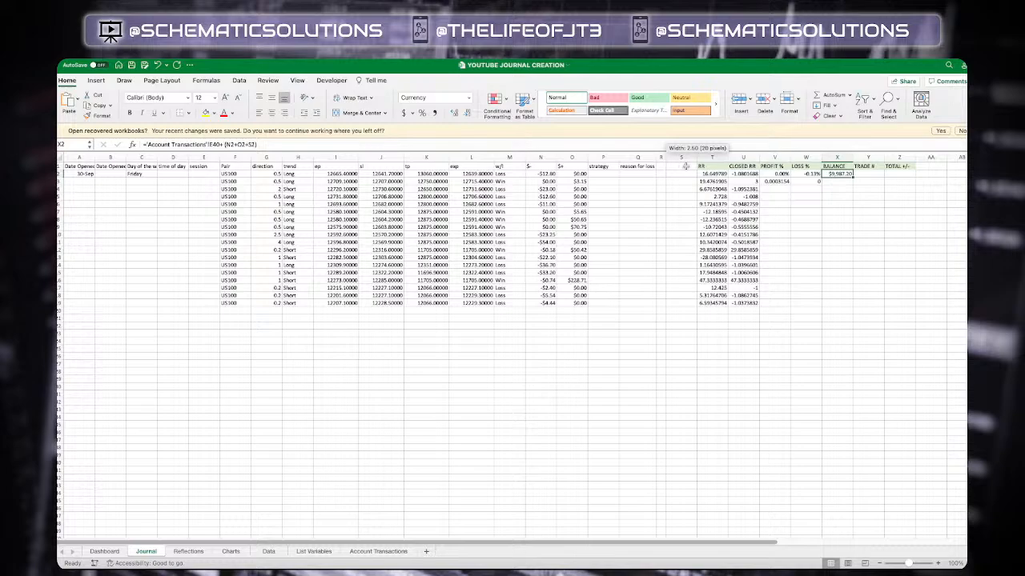
click(687, 166)
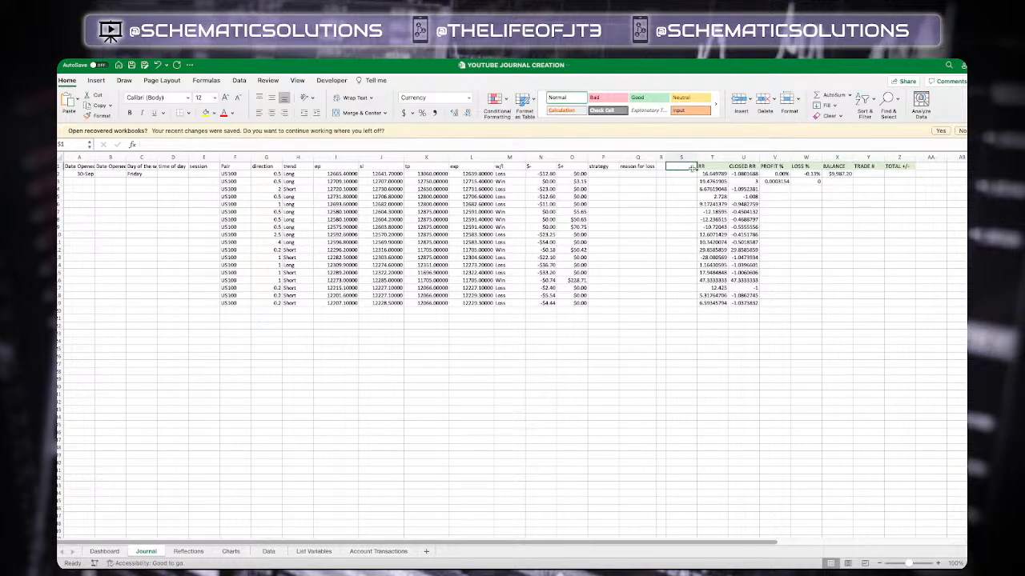
text(W/O)
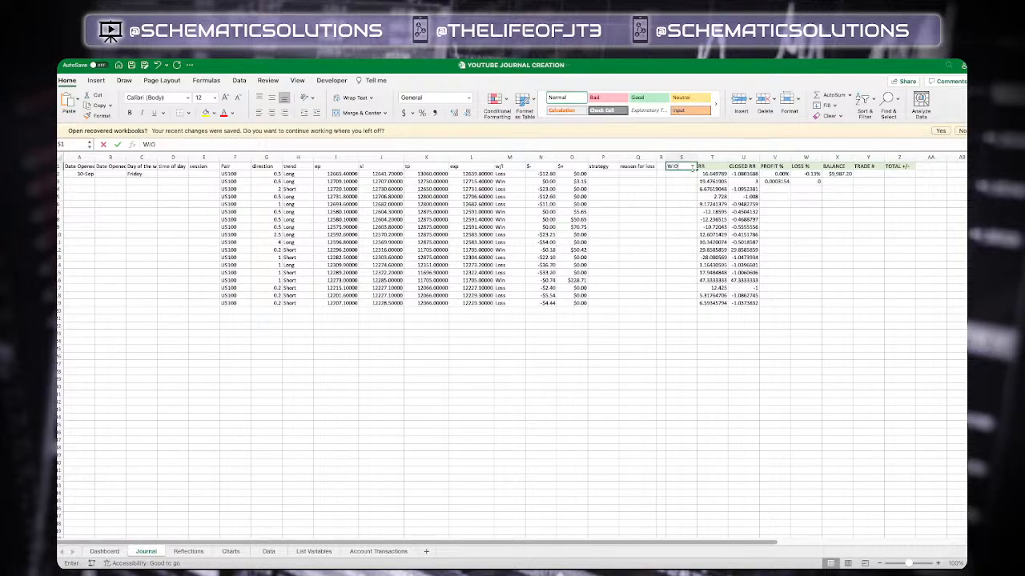
text(HDRAW)
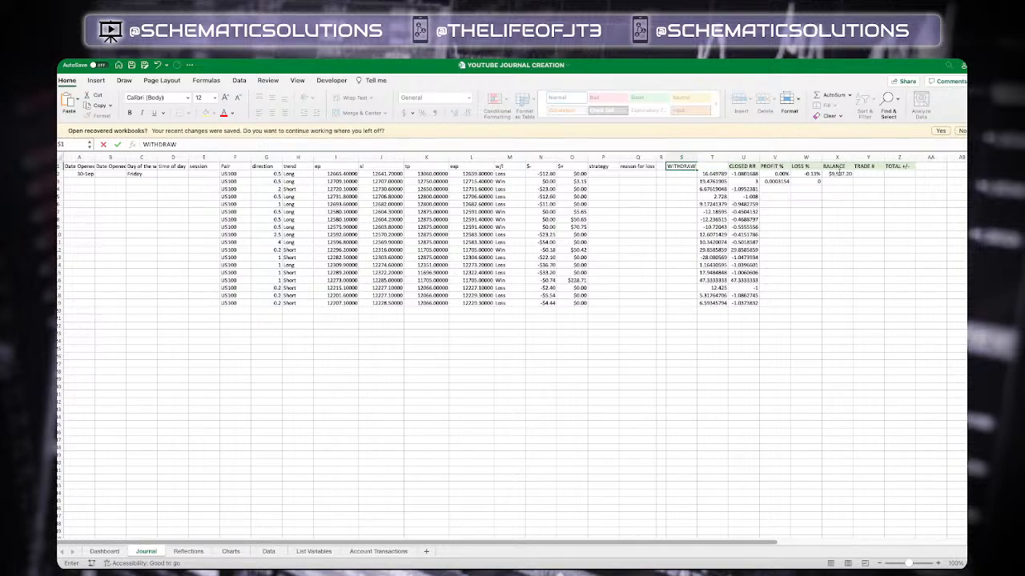
key(Return)
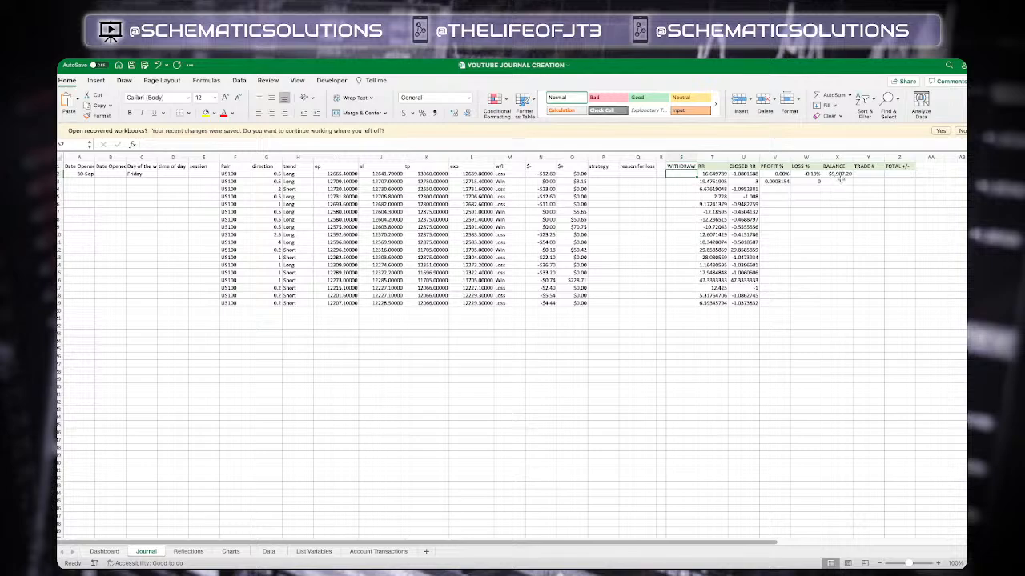
Enter =X2+(N3+O3+S3) in the second BALANCE cell
click(836, 182)
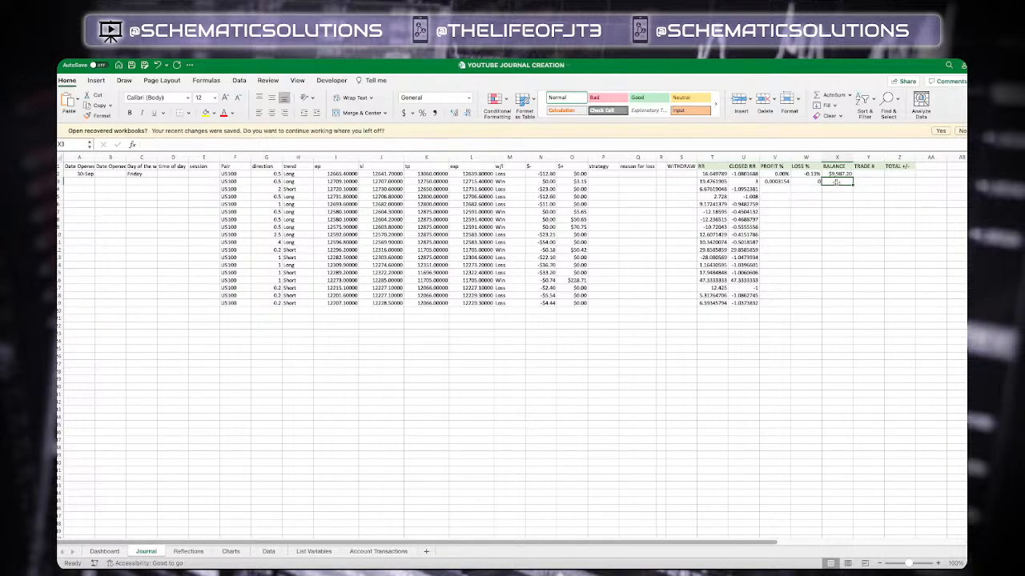
text(=)
click(839, 174)
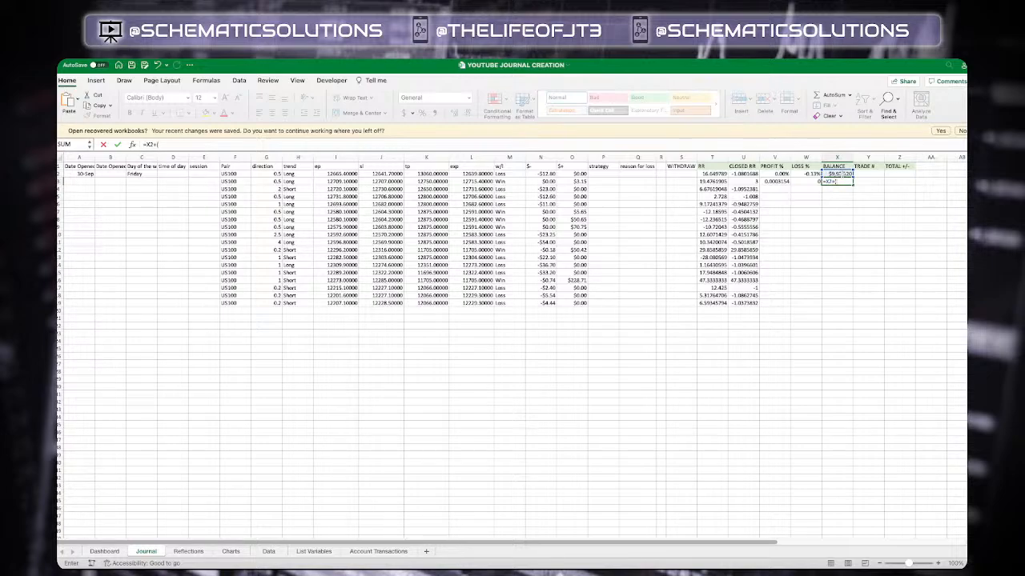
click(549, 182)
text(+)
click(578, 181)
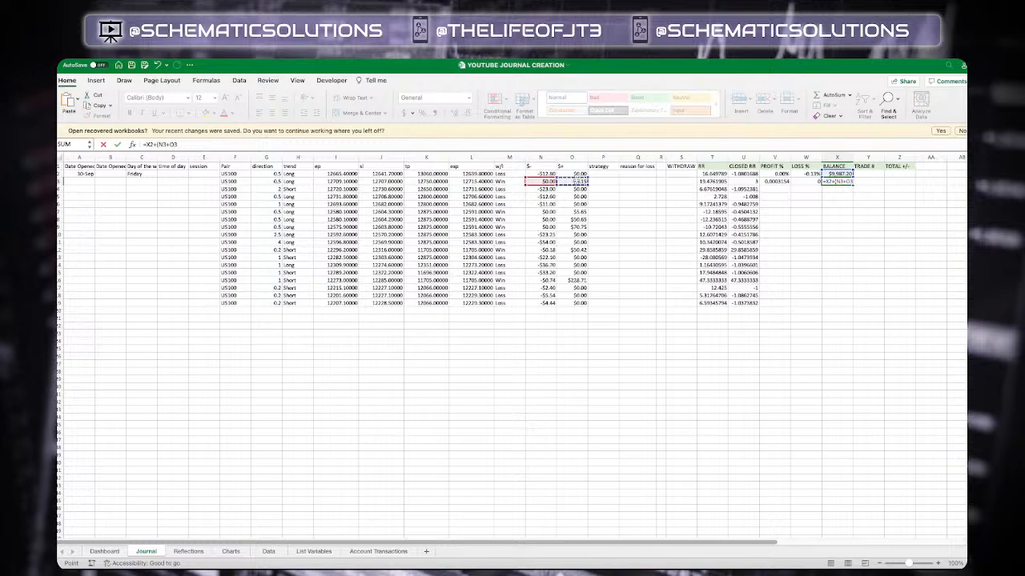
text(+)
click(691, 181)
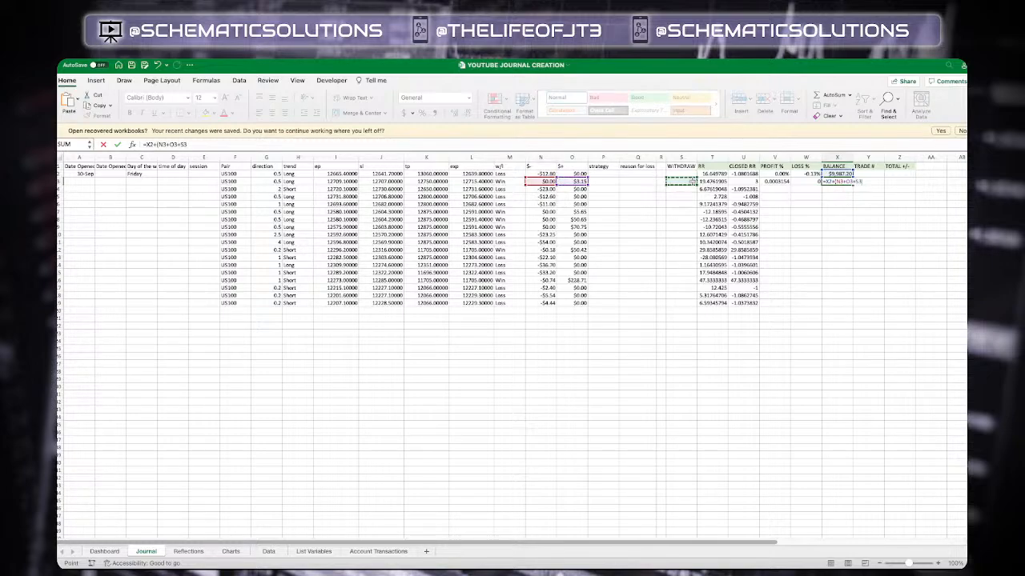
text())
key(Return)
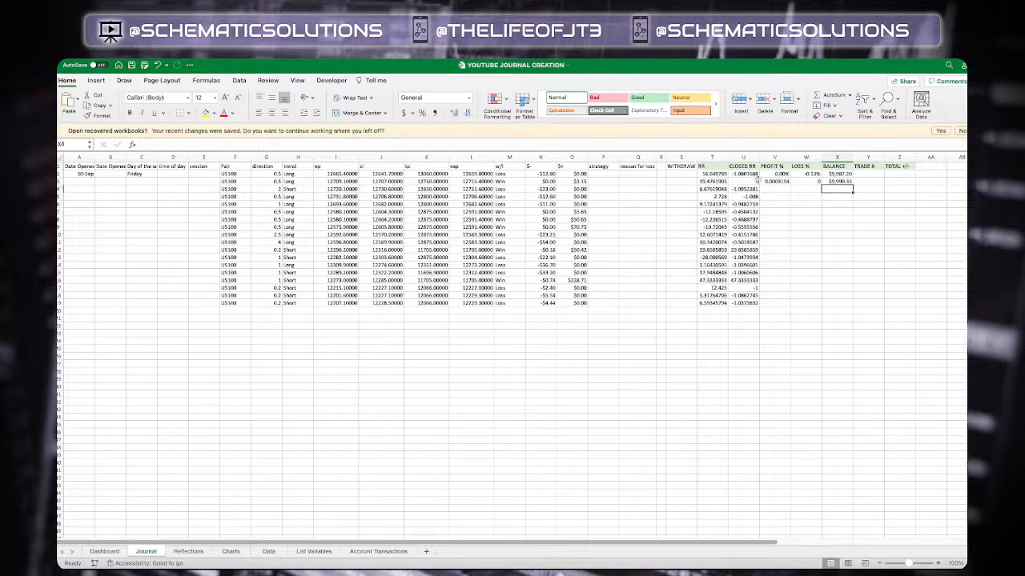
Format the second-row PROFIT % and LOSS % cells as Percentage with 2 decimal places
click(773, 181)
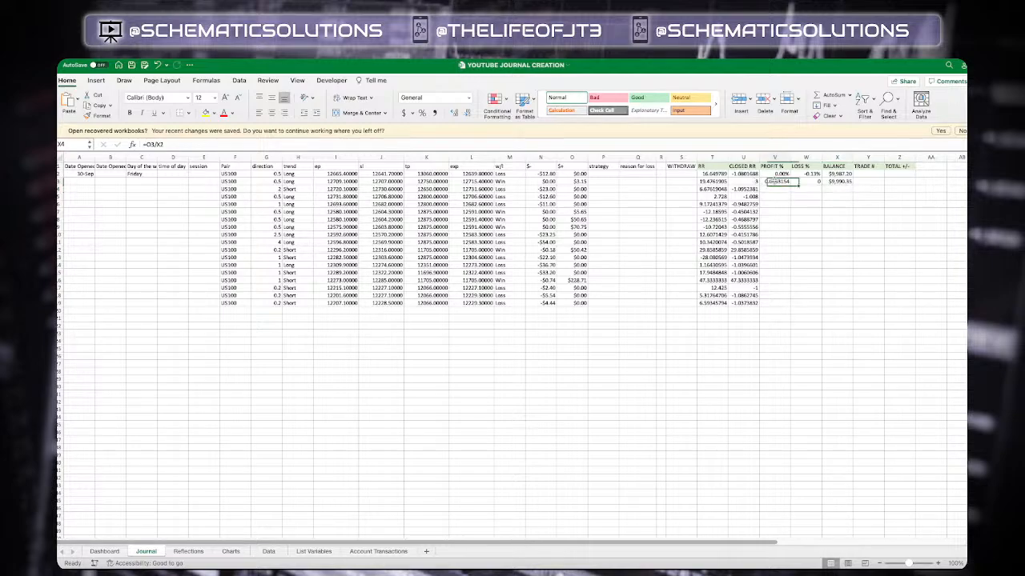
shift+click(808, 181)
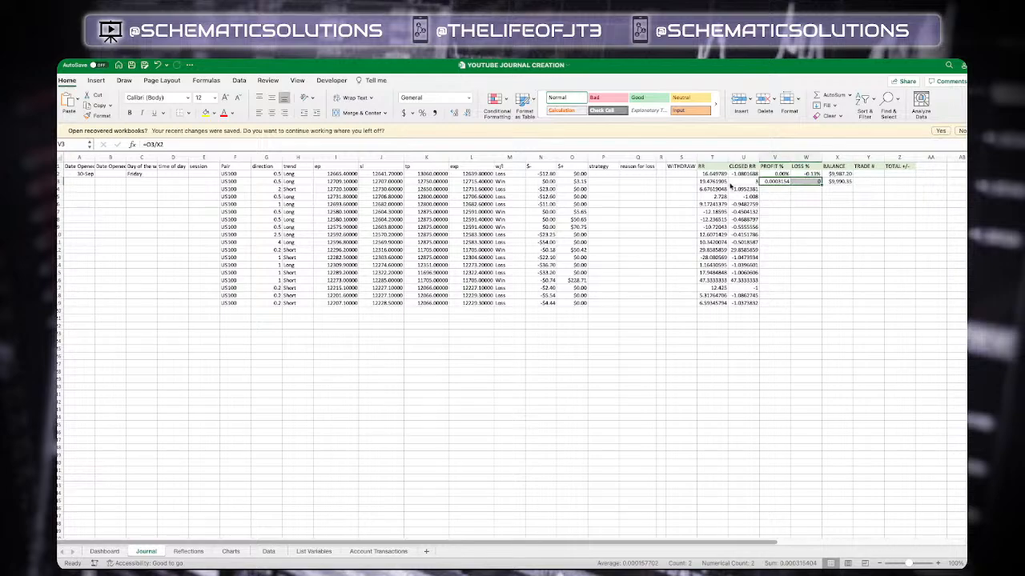
key(super+1)
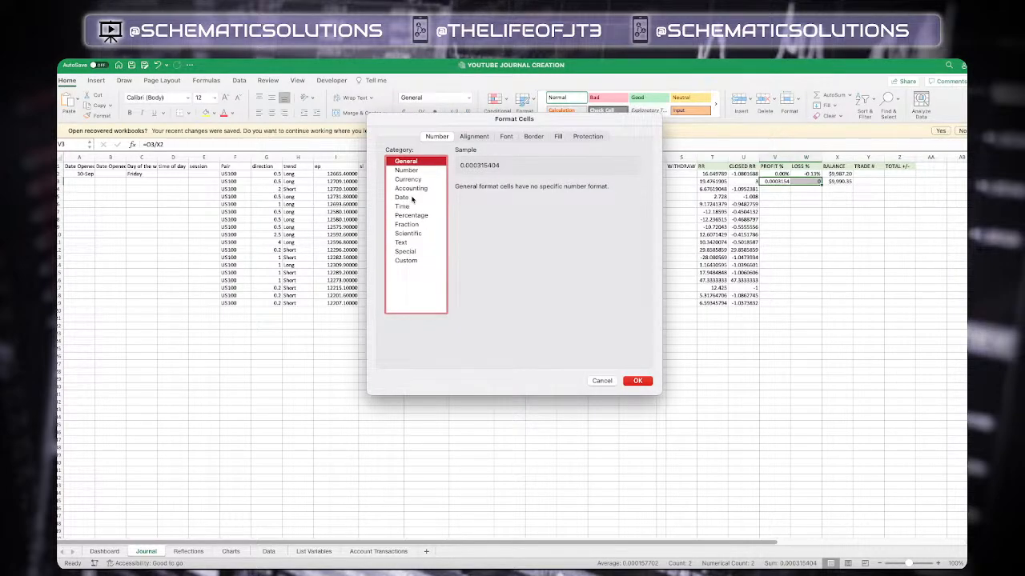
click(411, 215)
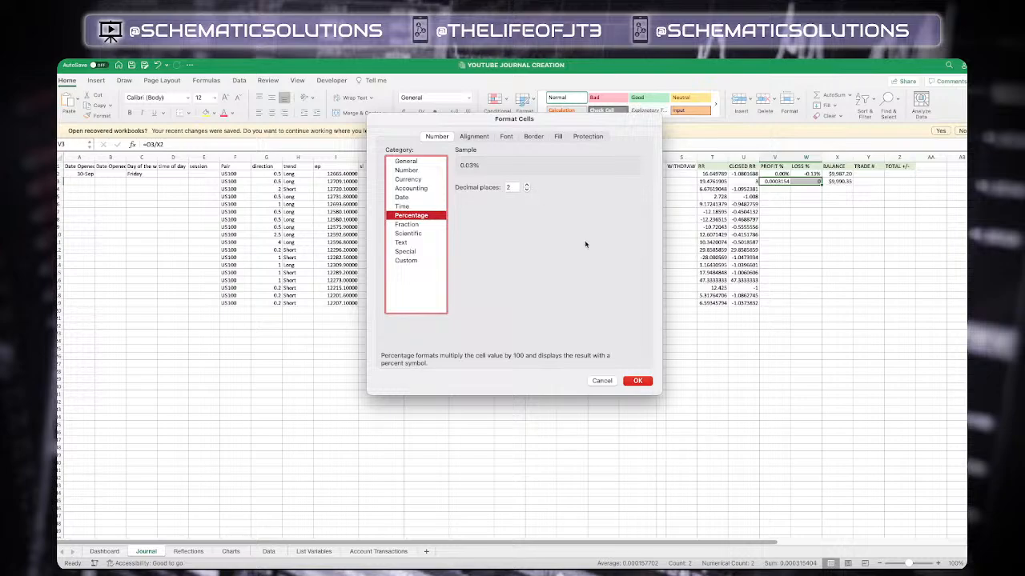
click(640, 381)
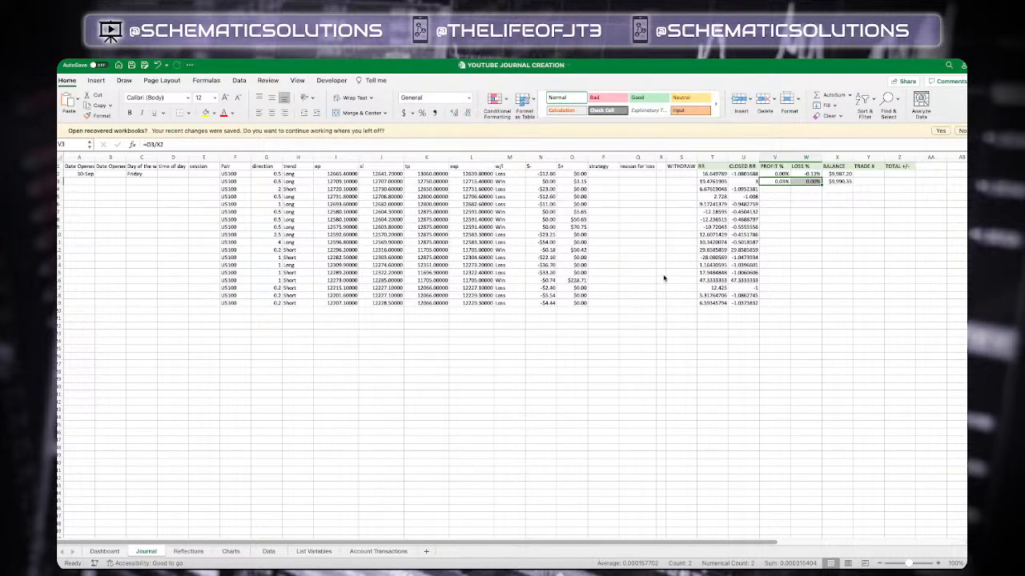
Fill the PROFIT %, LOSS % and BALANCE formulas down through all the trade rows
click(663, 275)
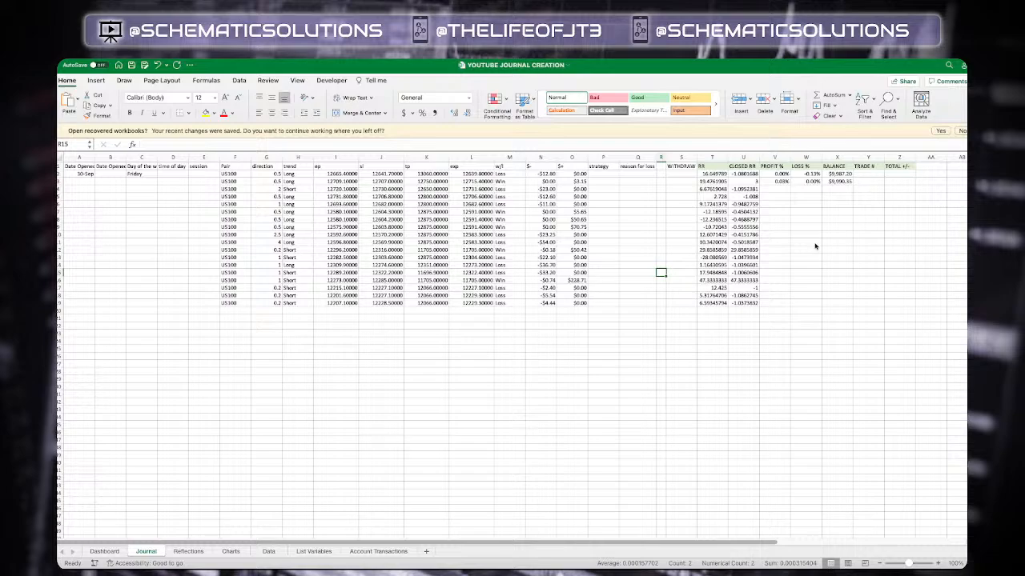
scroll(814, 243, right, 3)
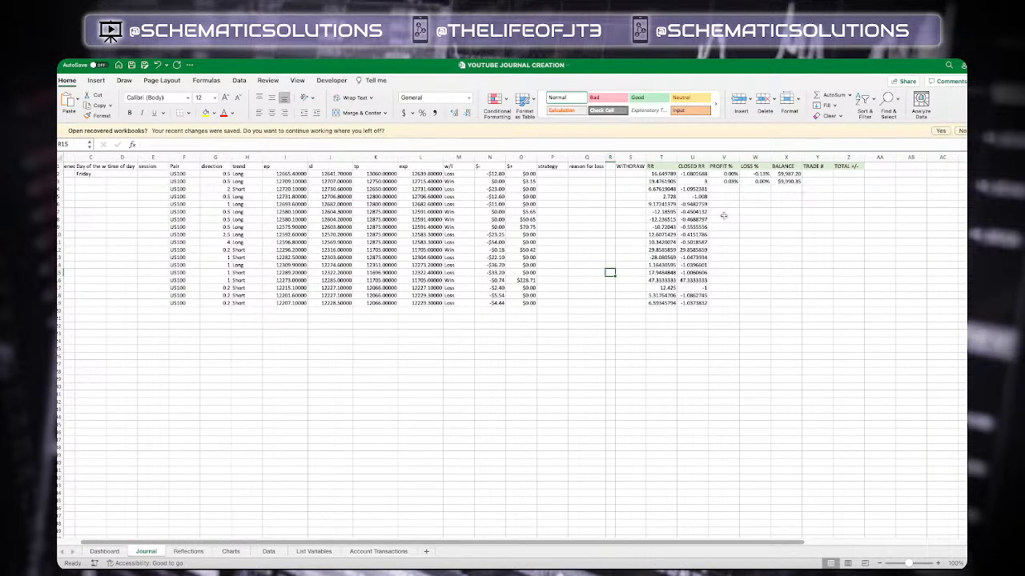
click(737, 181)
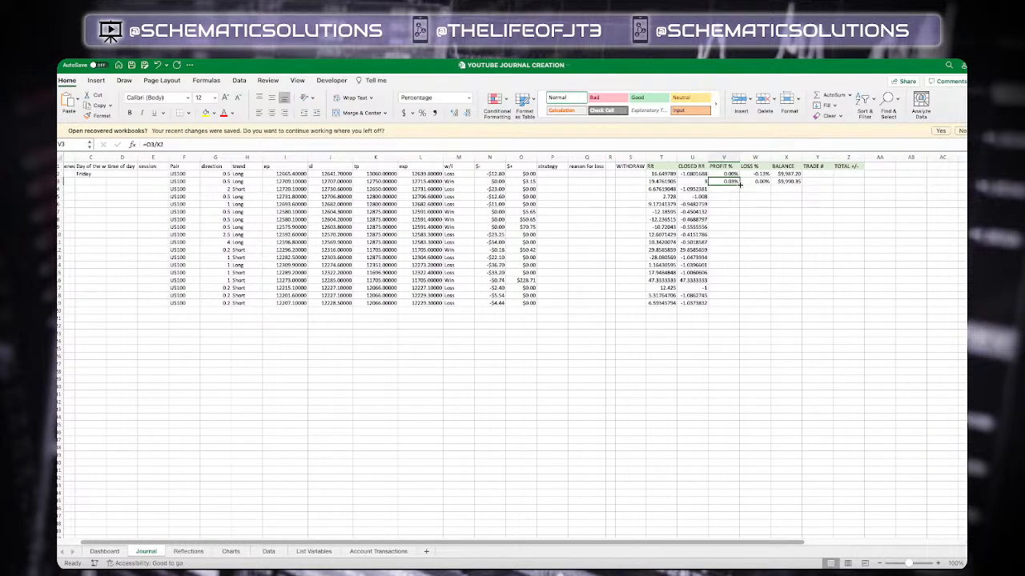
drag(740, 184, 735, 304)
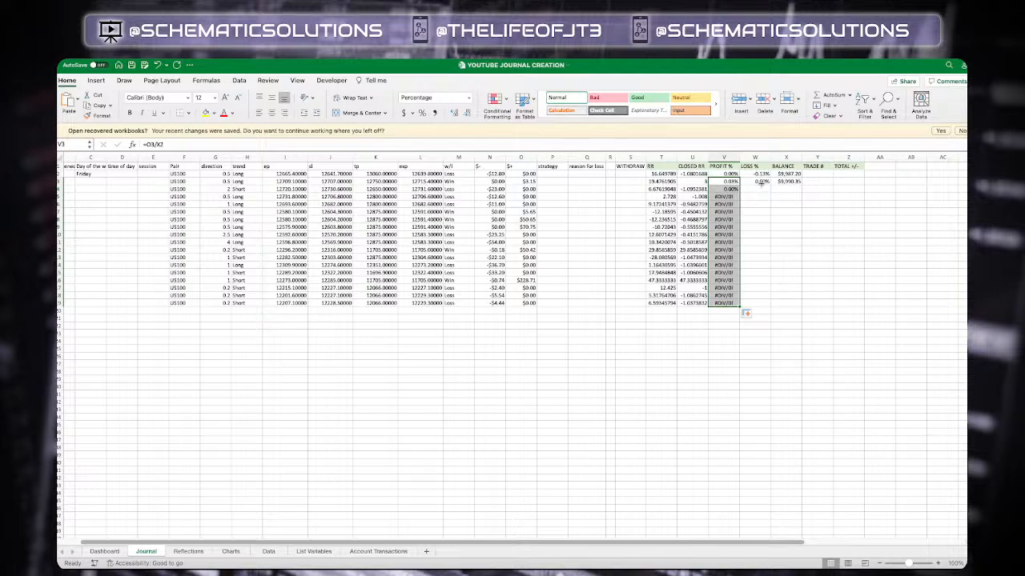
click(762, 183)
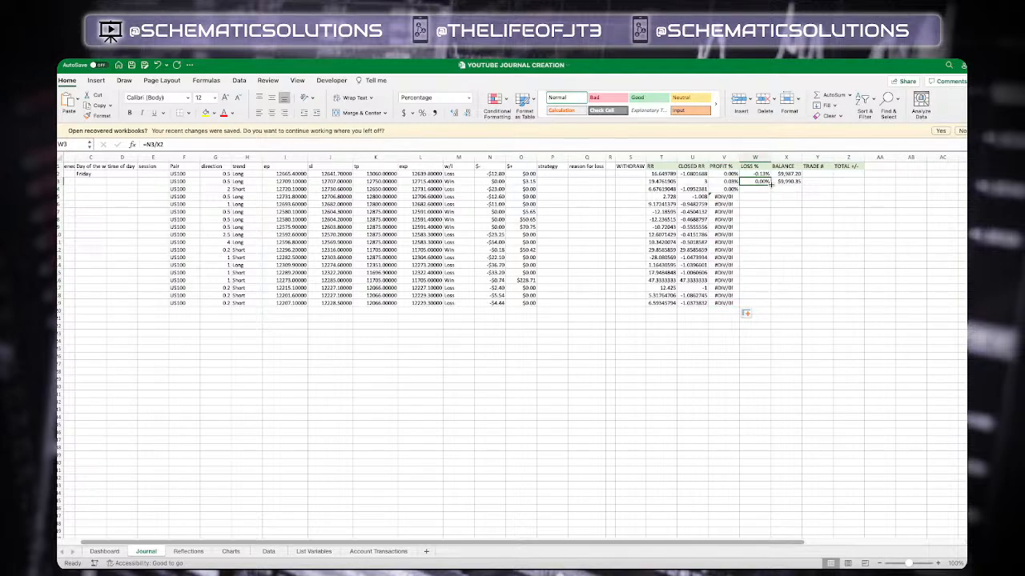
drag(770, 184, 764, 305)
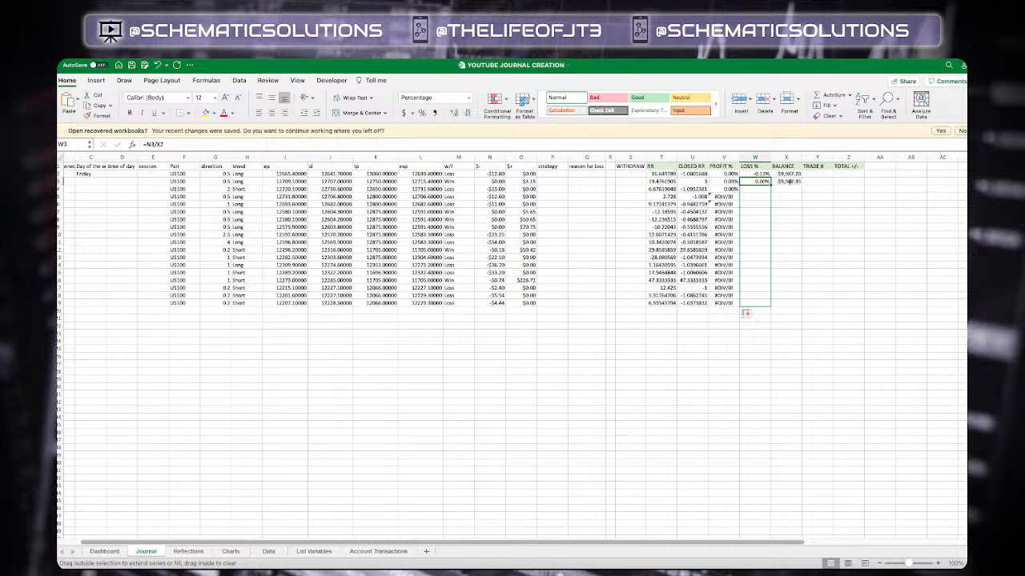
click(789, 182)
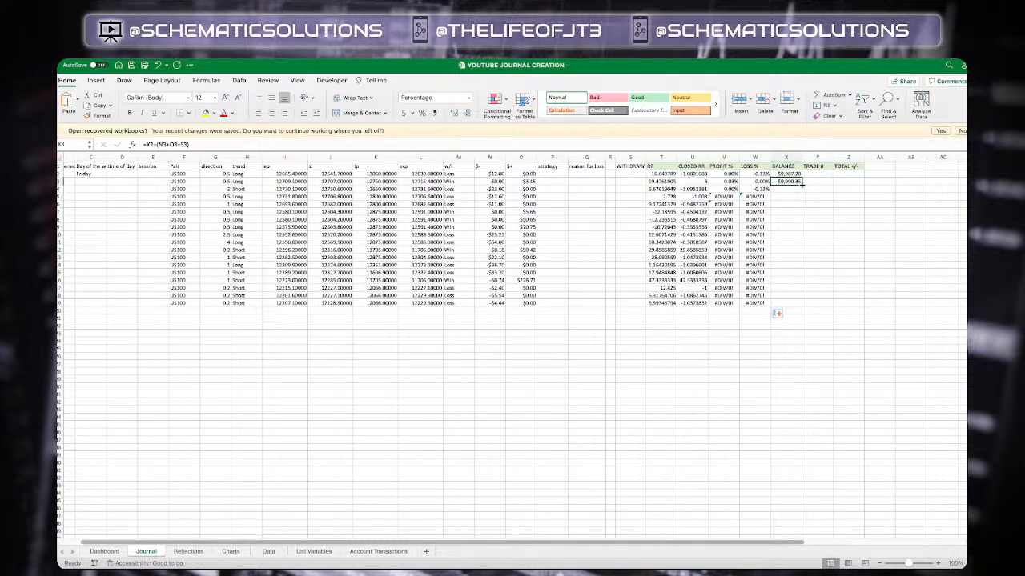
drag(800, 185, 796, 307)
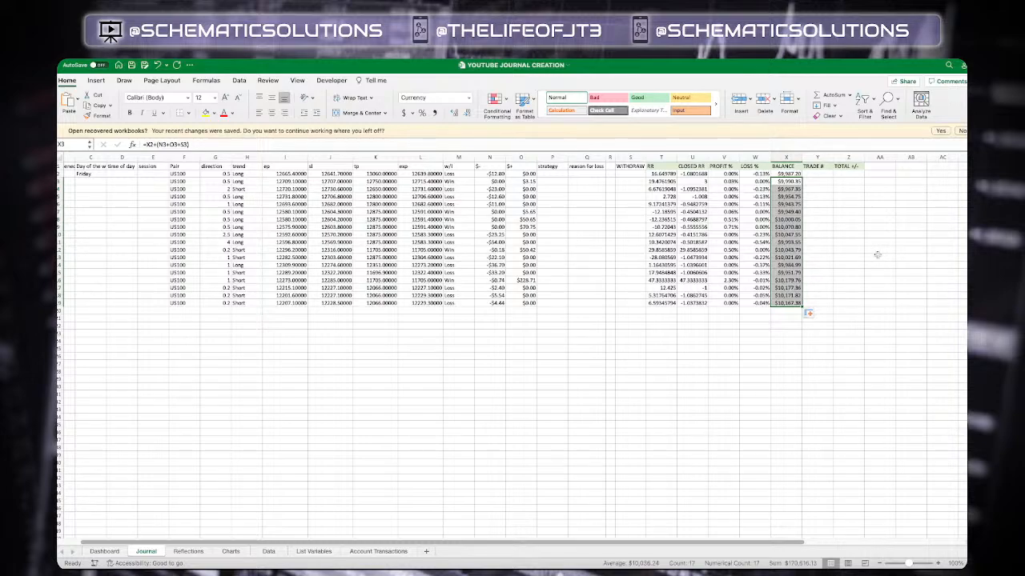
Enter 1 as the first value in the TRADE # column
click(824, 173)
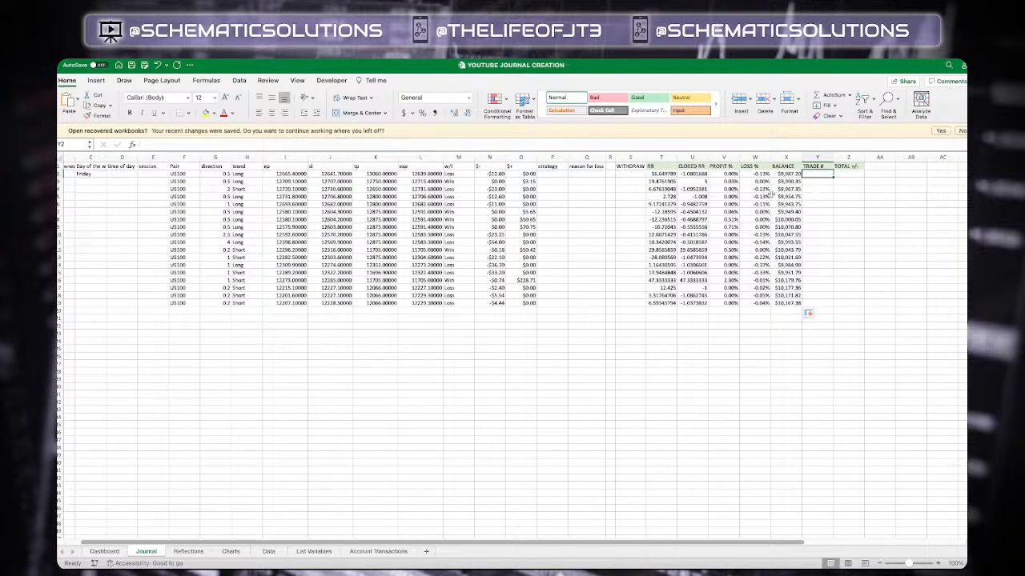
text(1)
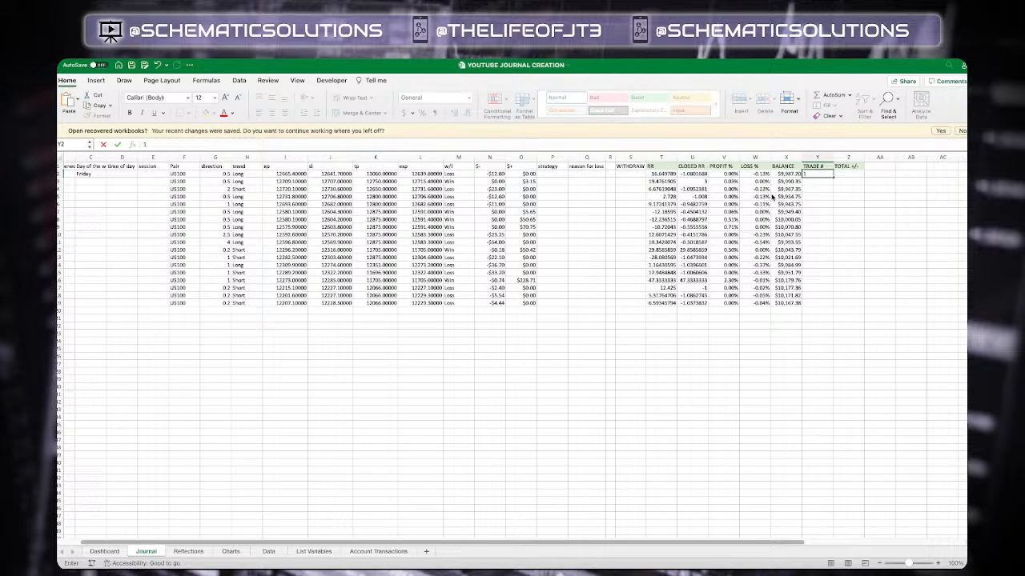
key(Return)
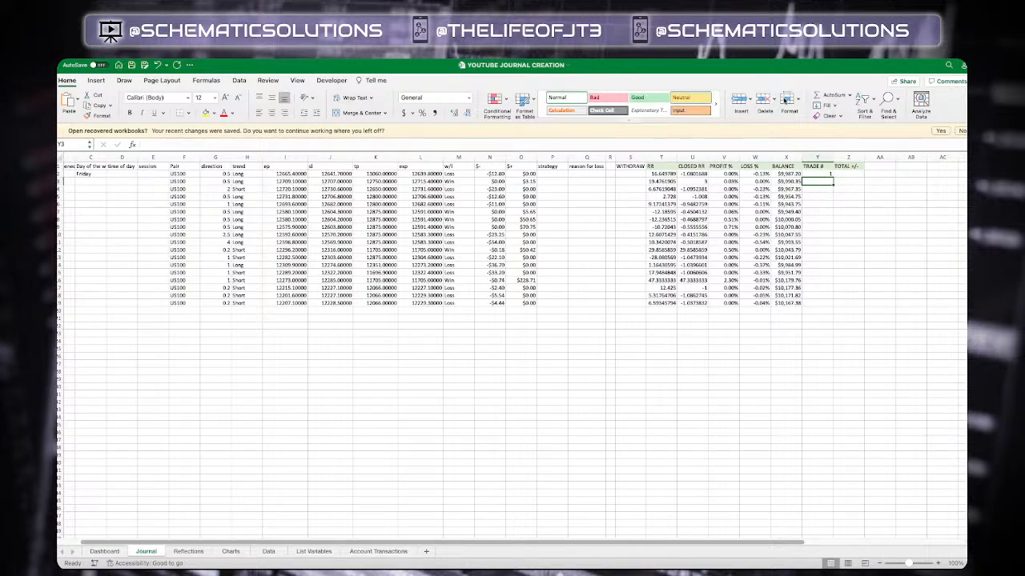
Try to fill a linear series down the TRADE # column with step 1 and stop value 1000
click(829, 106)
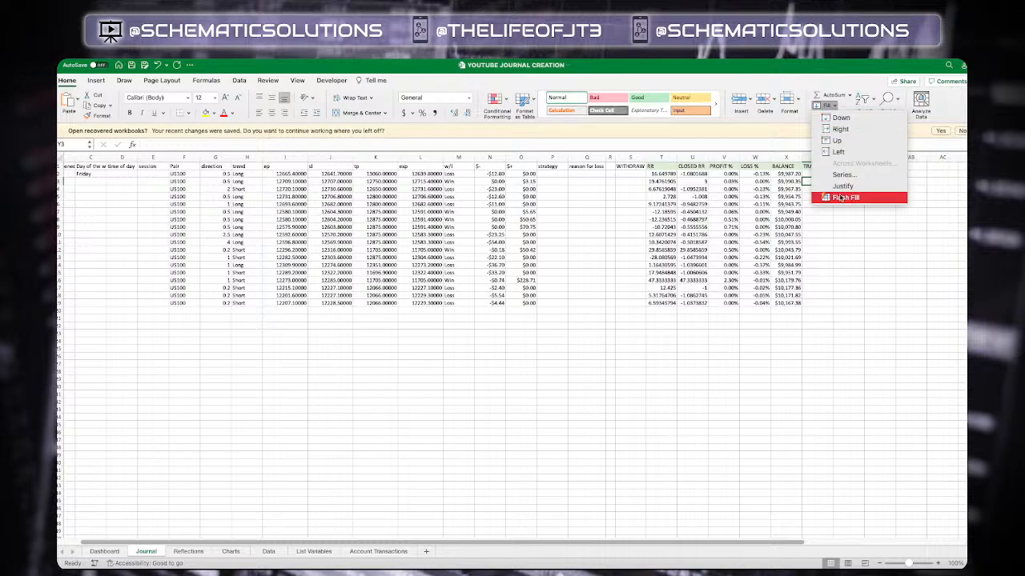
click(855, 176)
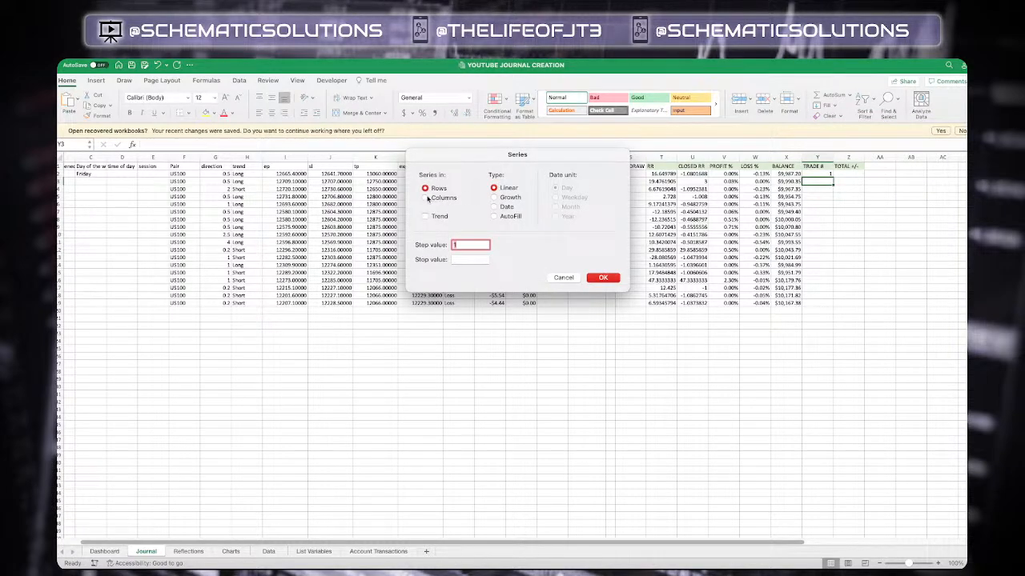
click(426, 198)
click(463, 258)
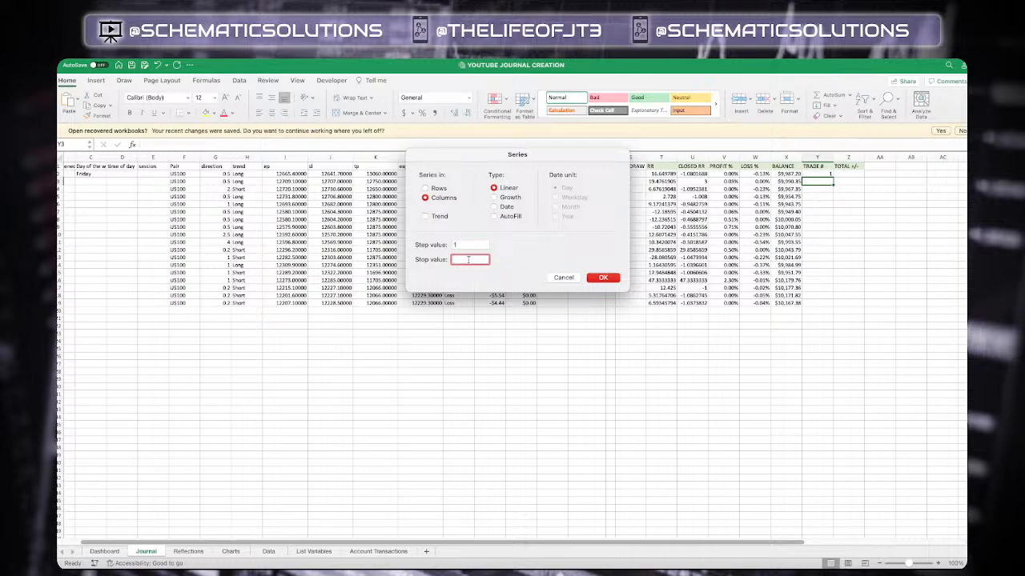
text(1000)
click(607, 279)
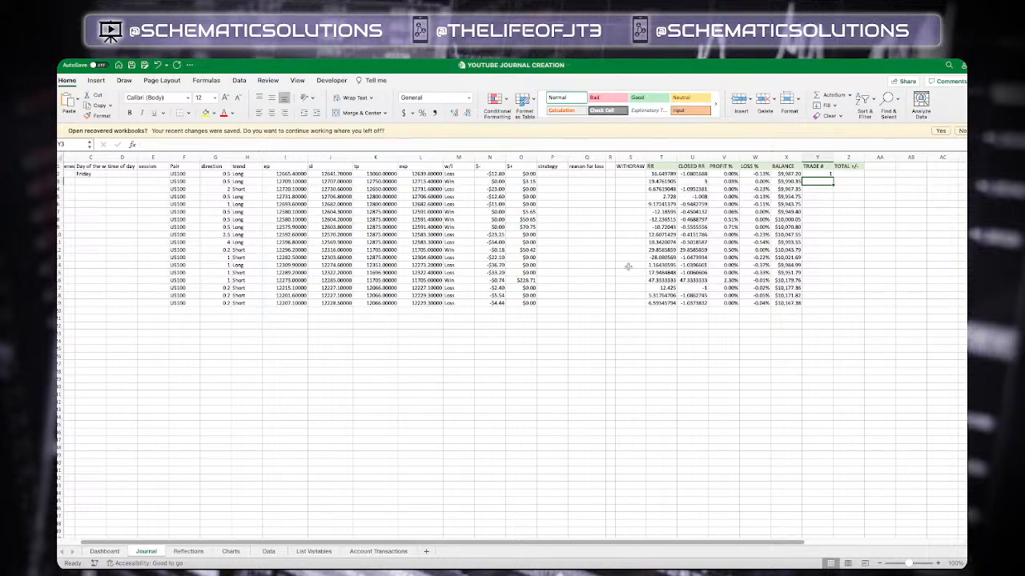
Fill the TRADE # column from the first trade as a linear series in columns, step 1, stop value 1000
scroll(715, 264, down, 2)
scroll(715, 264, up, 2)
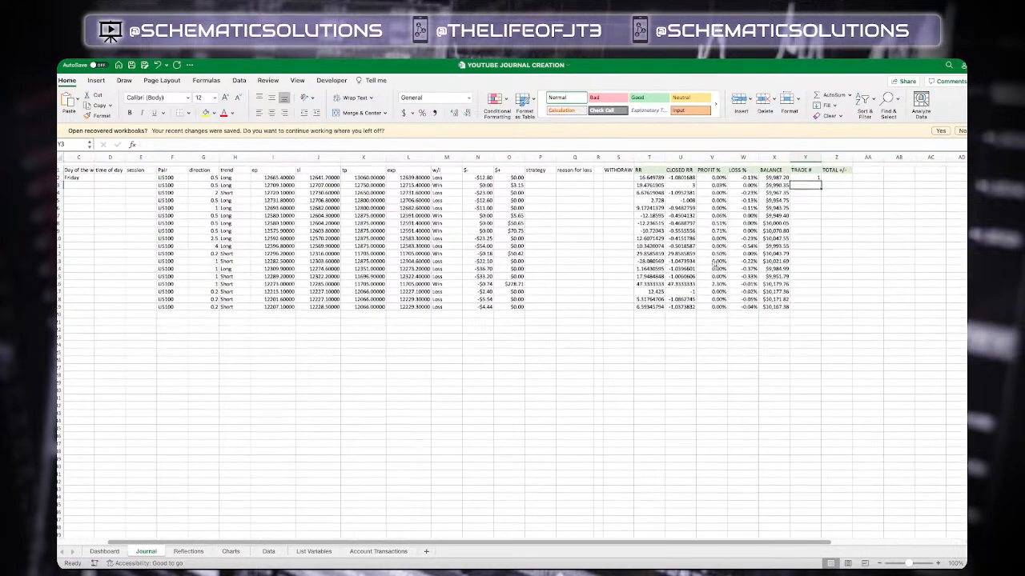
click(823, 183)
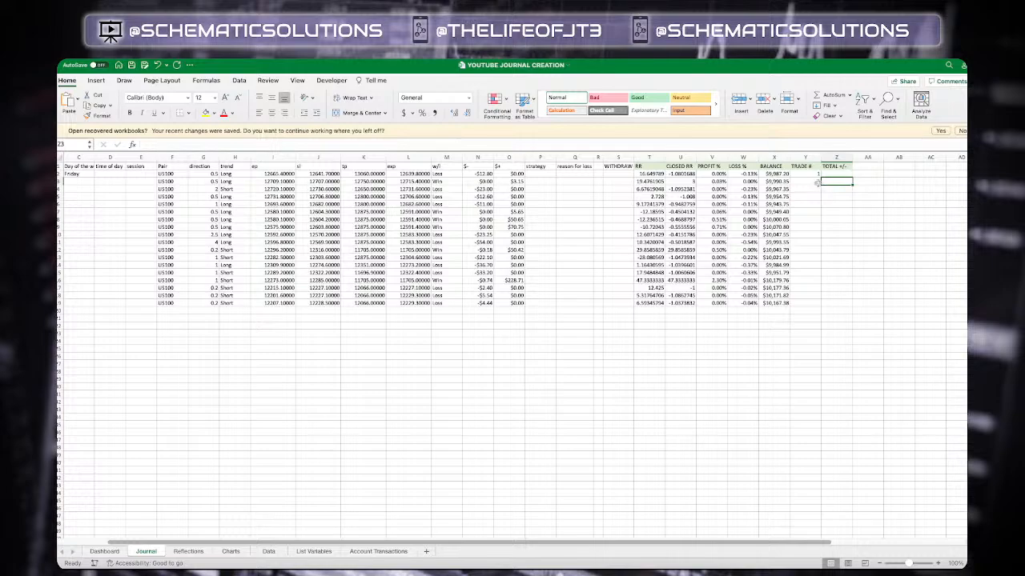
click(817, 185)
scroll(787, 278, down, 10)
scroll(787, 278, up, 10)
scroll(829, 186, down, 1)
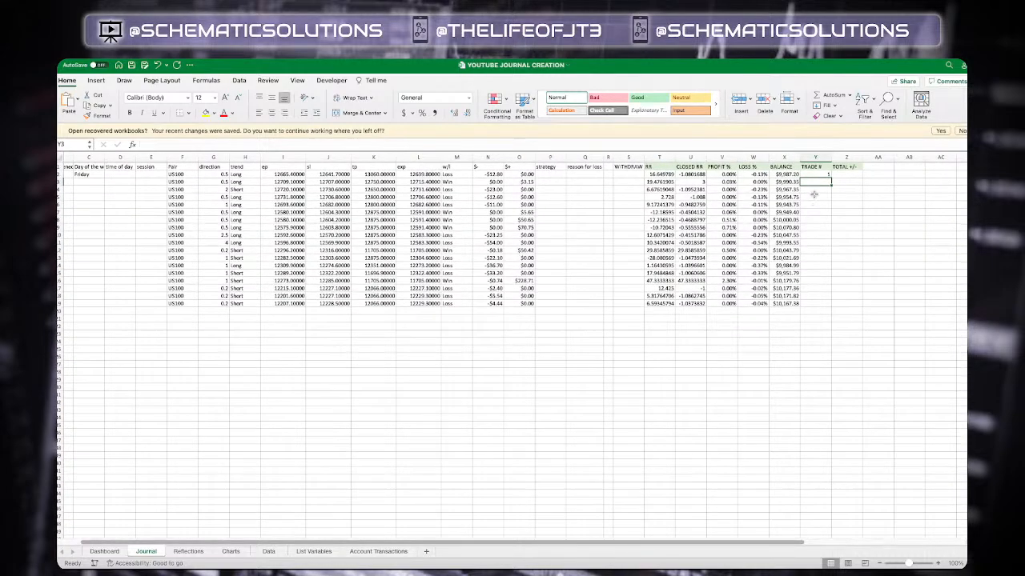
click(815, 175)
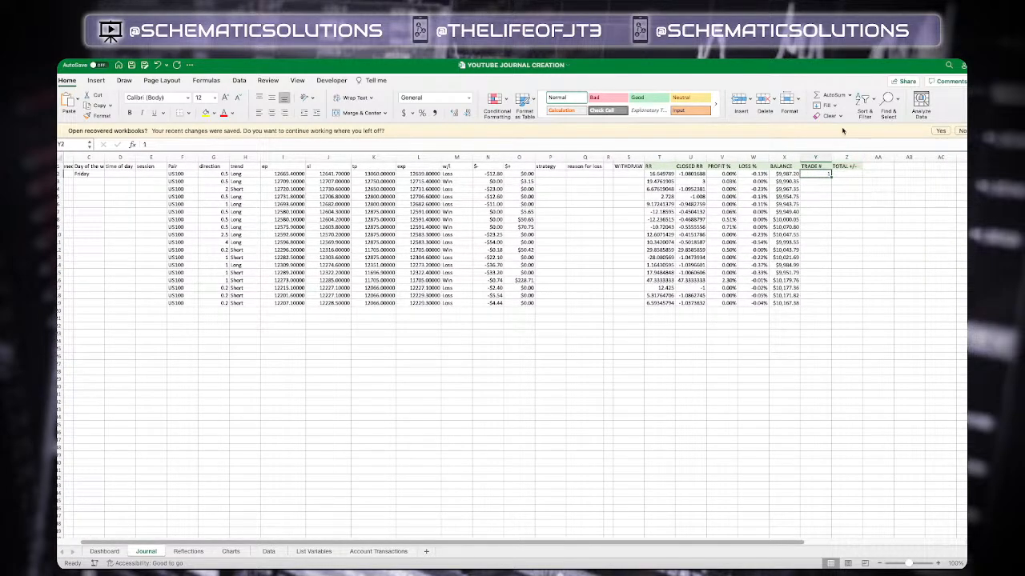
click(823, 105)
click(841, 175)
click(426, 199)
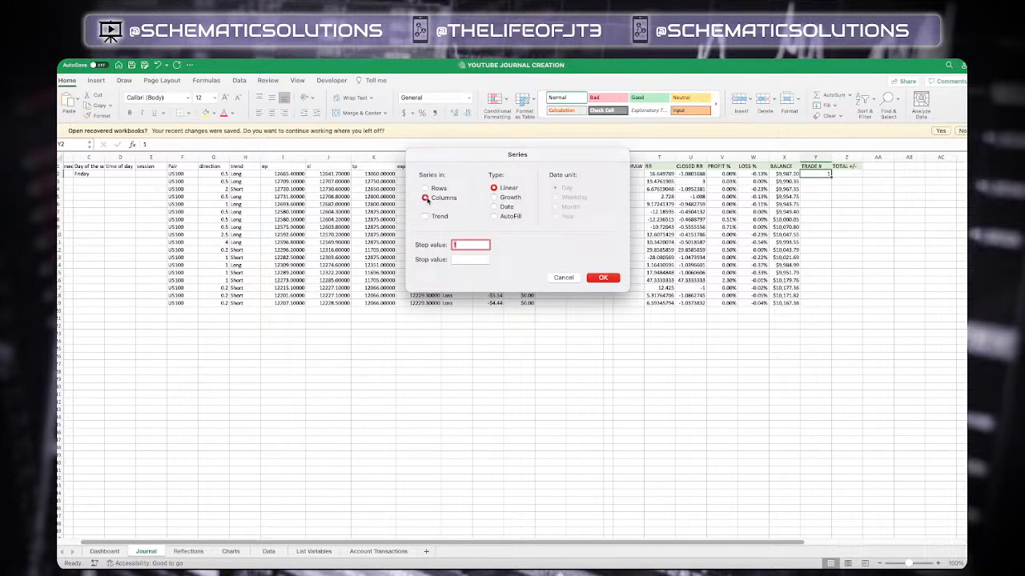
click(470, 259)
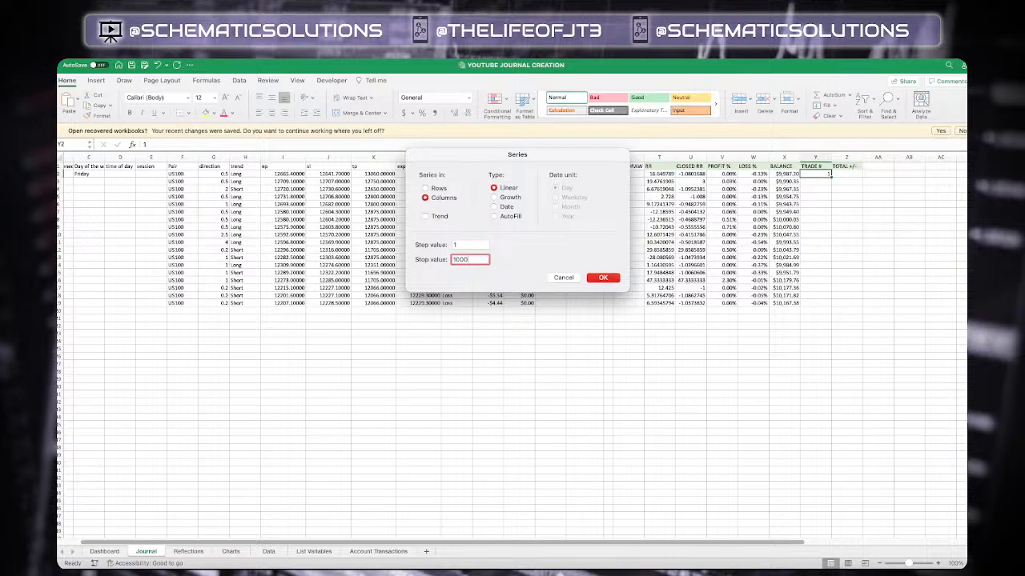
click(616, 279)
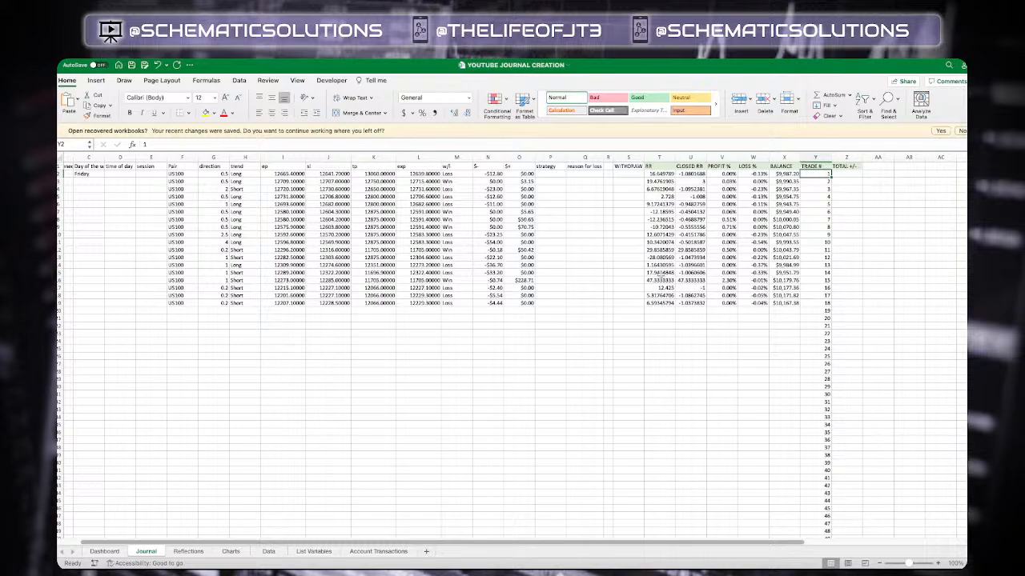
Enter =N2+O2 in the first TOTAL +/- cell to combine the trade's loss and profit amounts
scroll(877, 194, right, 2)
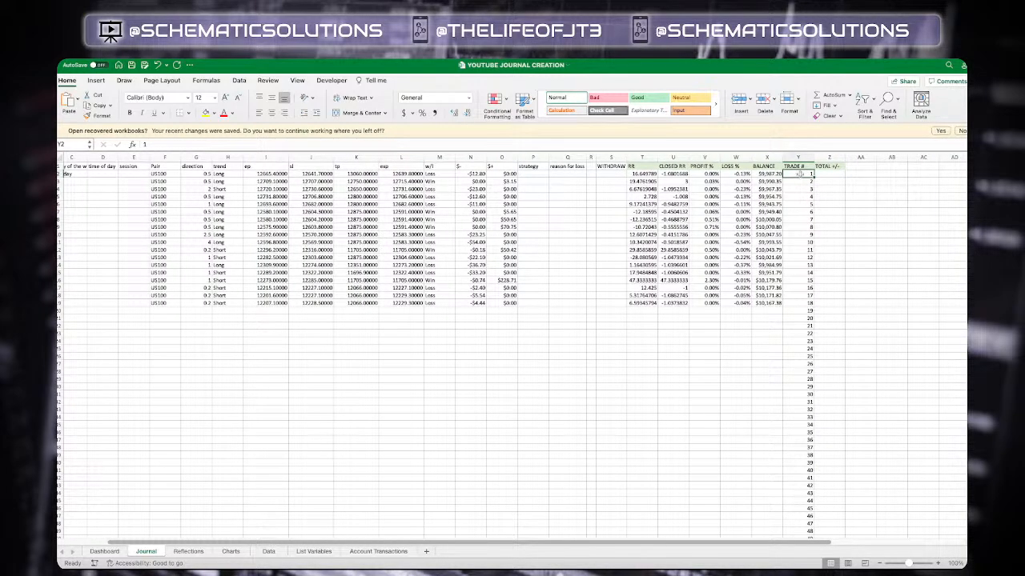
click(798, 181)
scroll(707, 243, right, 1)
scroll(708, 244, down, 2)
scroll(708, 243, up, 2)
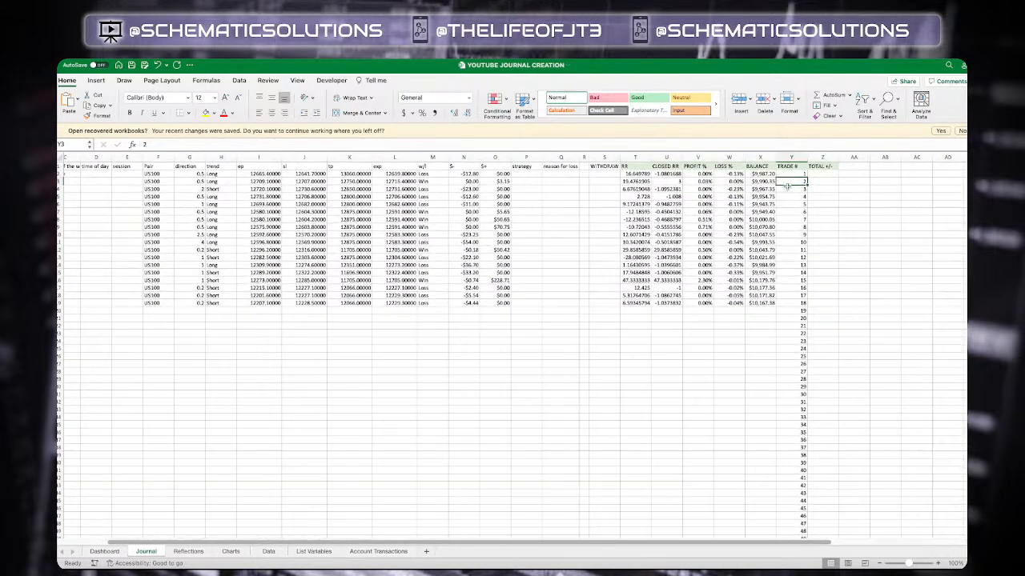
scroll(568, 281, right, 2)
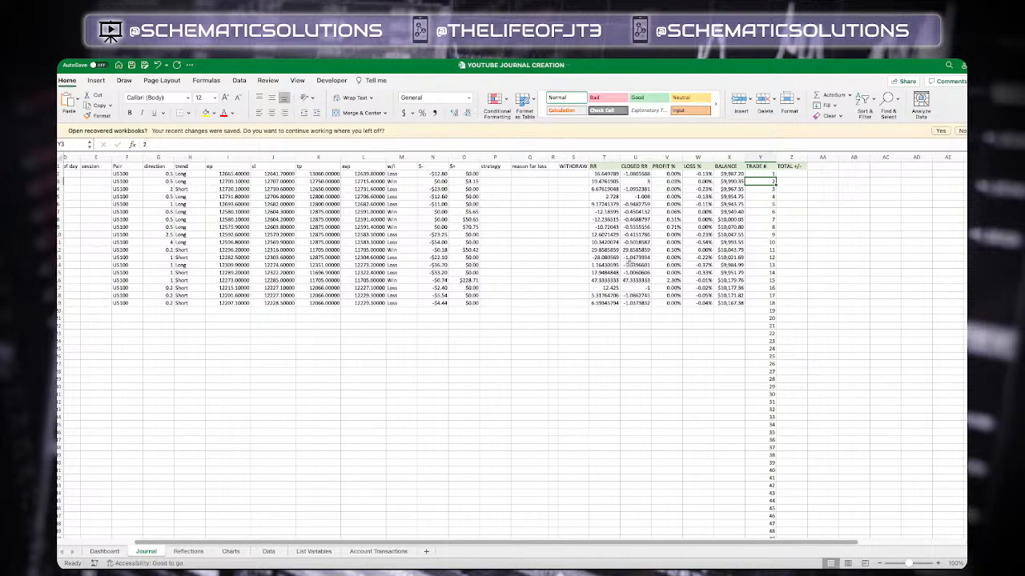
click(795, 174)
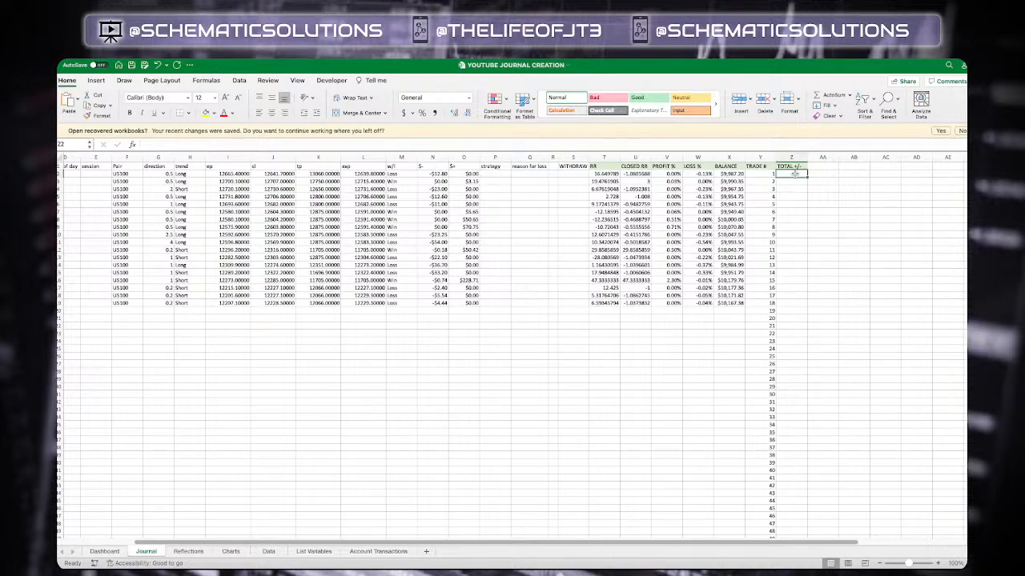
text(=)
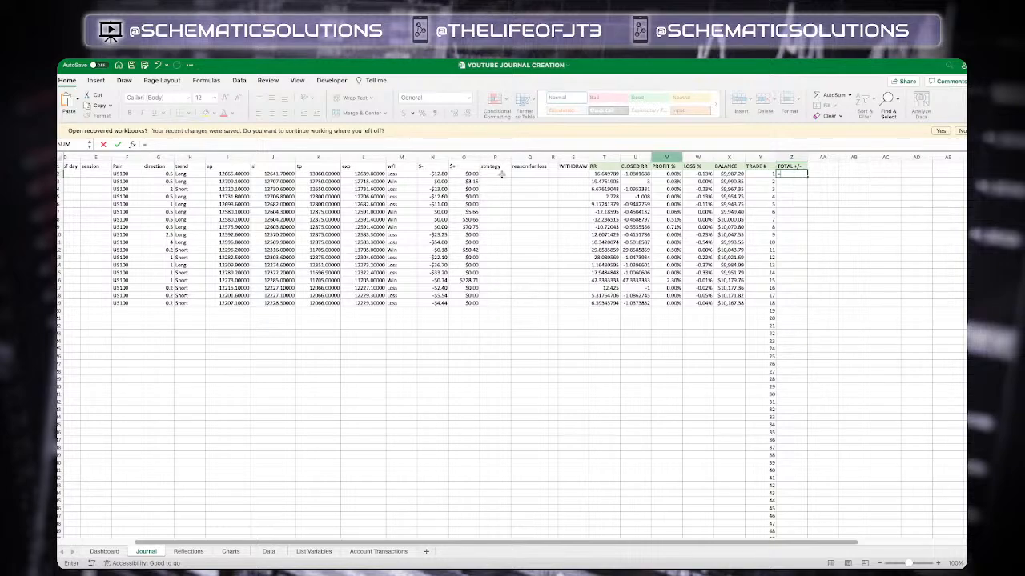
click(432, 173)
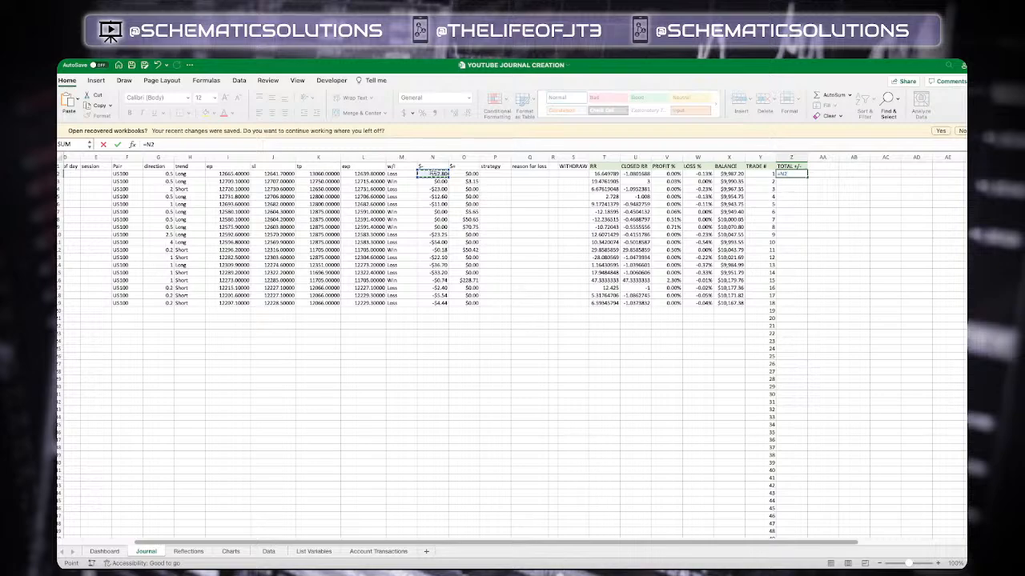
text(+)
click(466, 174)
key(Return)
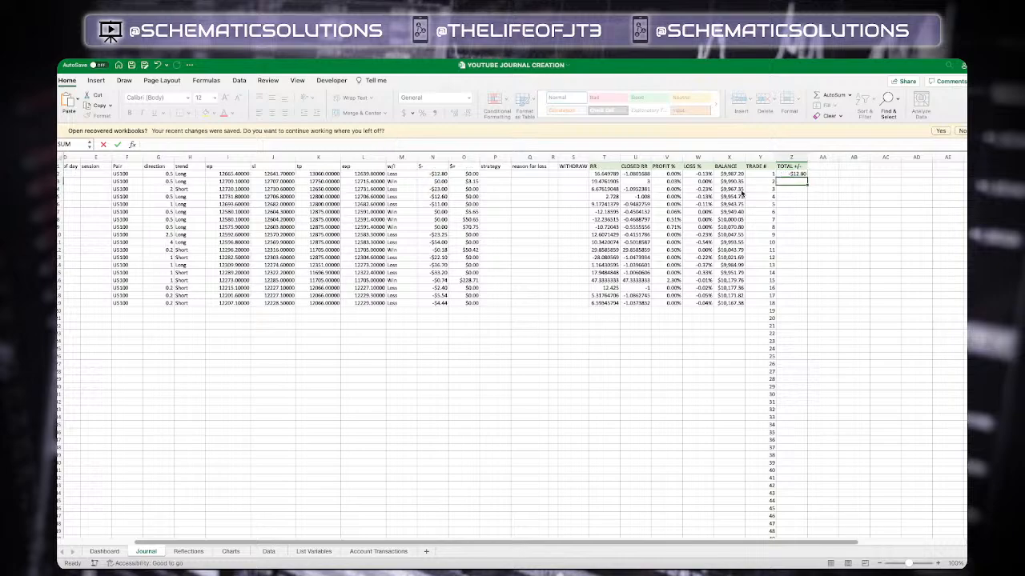
click(800, 174)
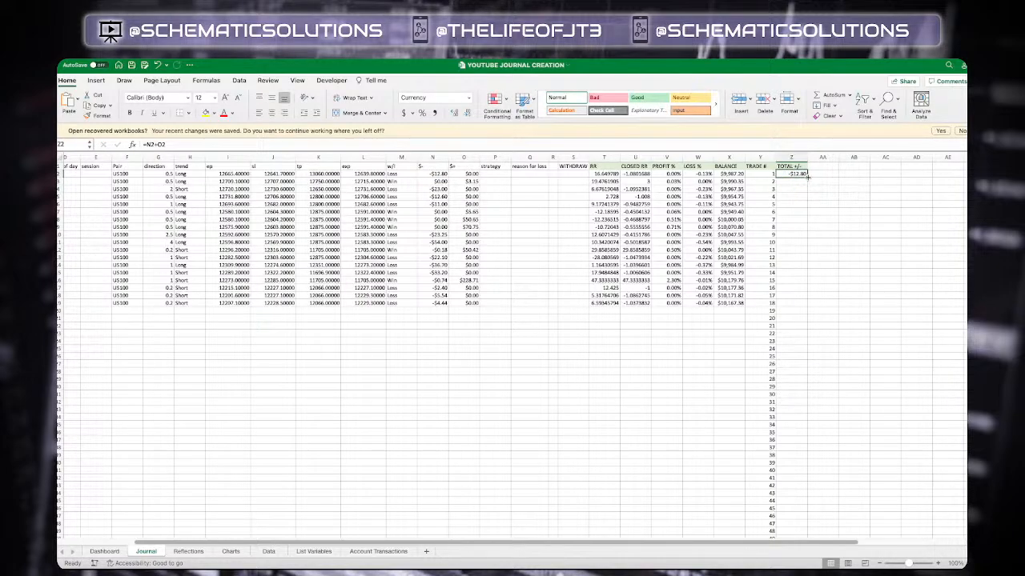
Fill the TOTAL +/- formula down the column to the last trade row
drag(807, 178, 800, 304)
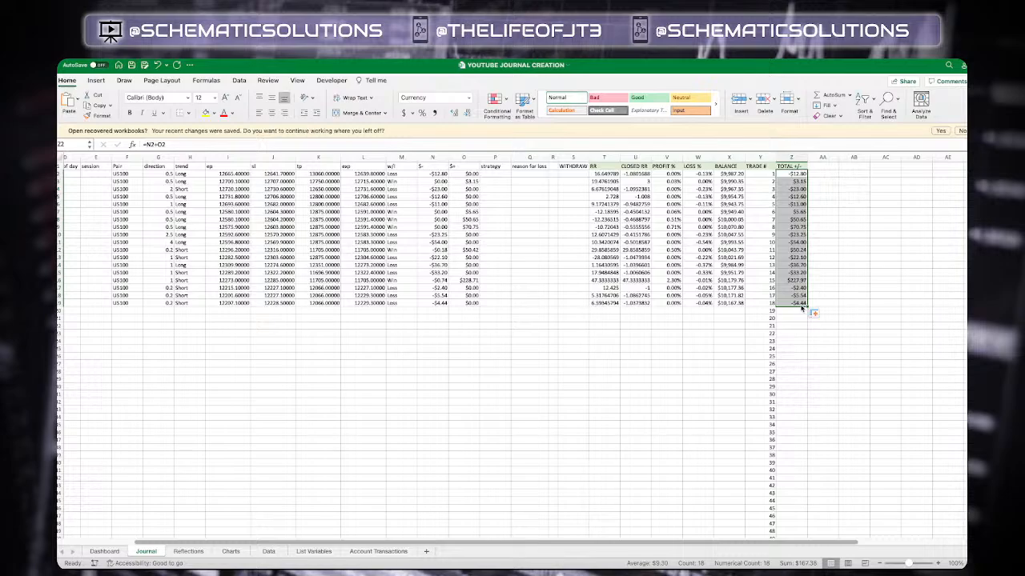
click(836, 293)
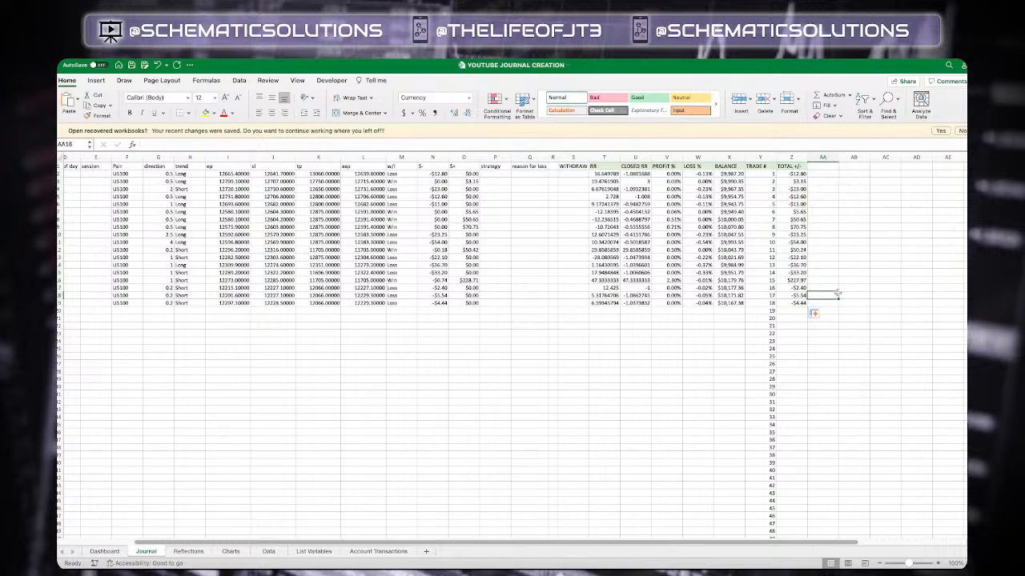
Look over the Account Transactions and Dashboard sheets and return to the Journal sheet
scroll(590, 357, left, 3)
scroll(590, 356, right, 1)
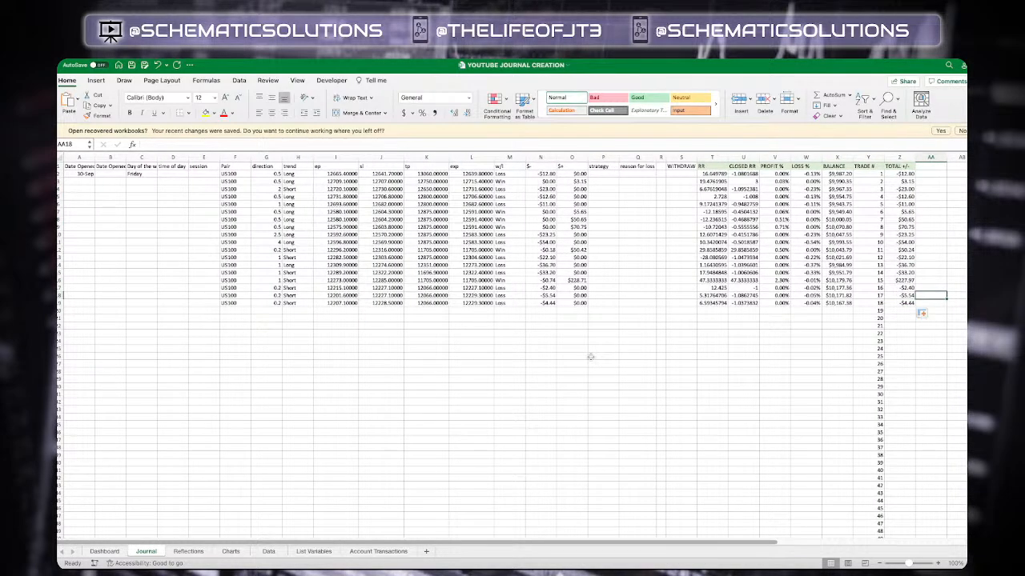
scroll(590, 357, down, 1)
scroll(590, 356, right, 2)
scroll(590, 356, up, 1)
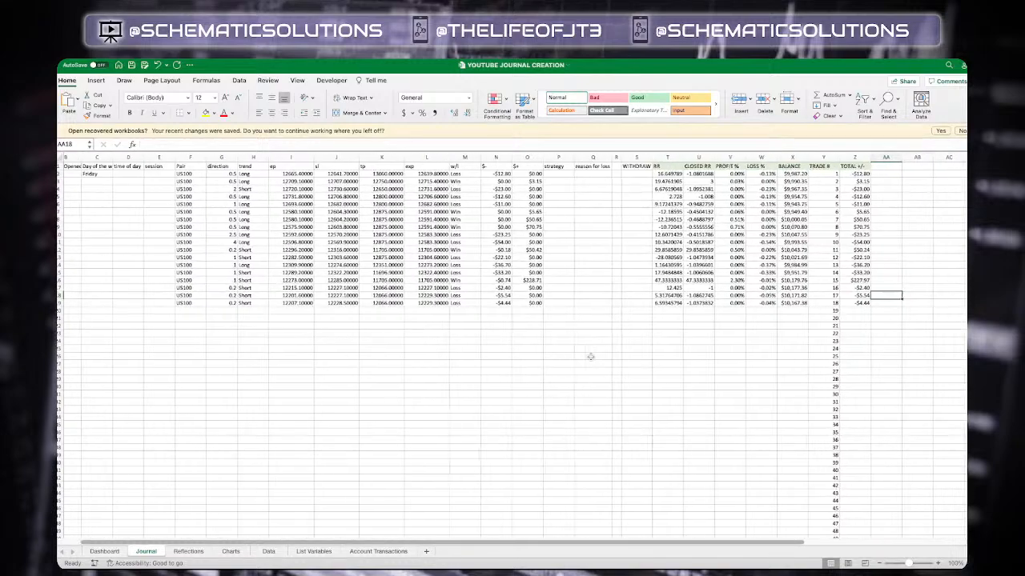
click(352, 552)
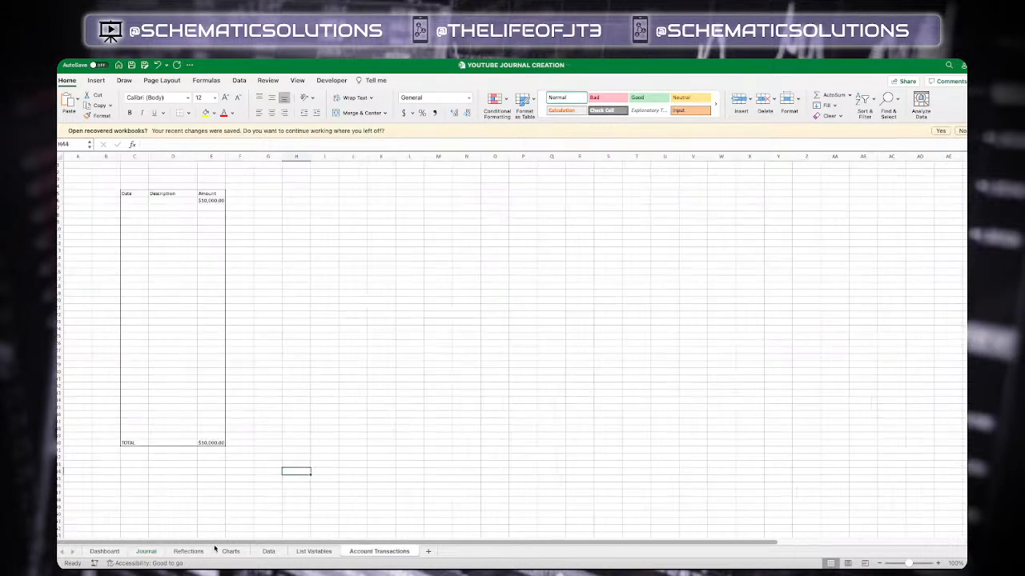
click(104, 552)
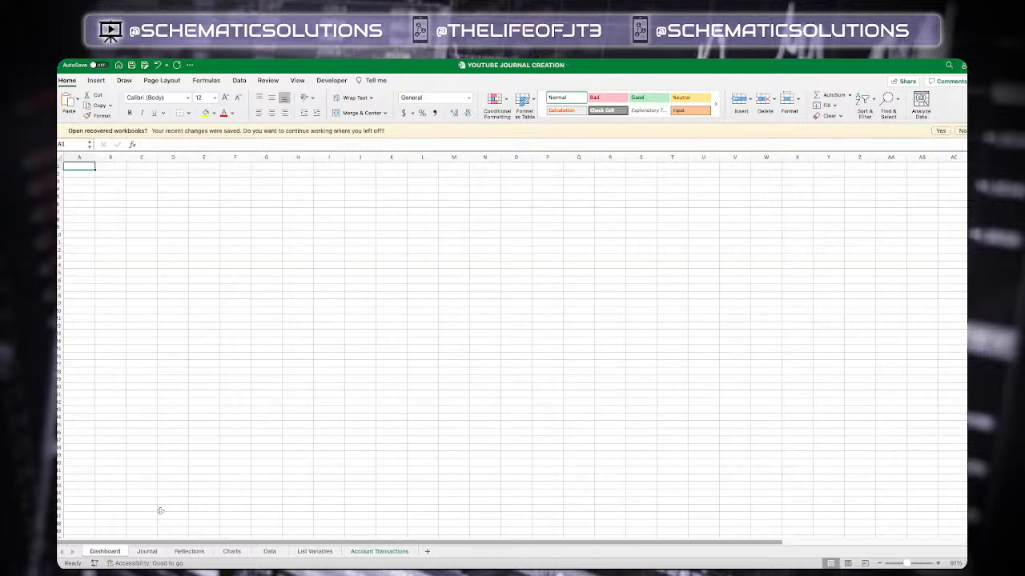
click(147, 551)
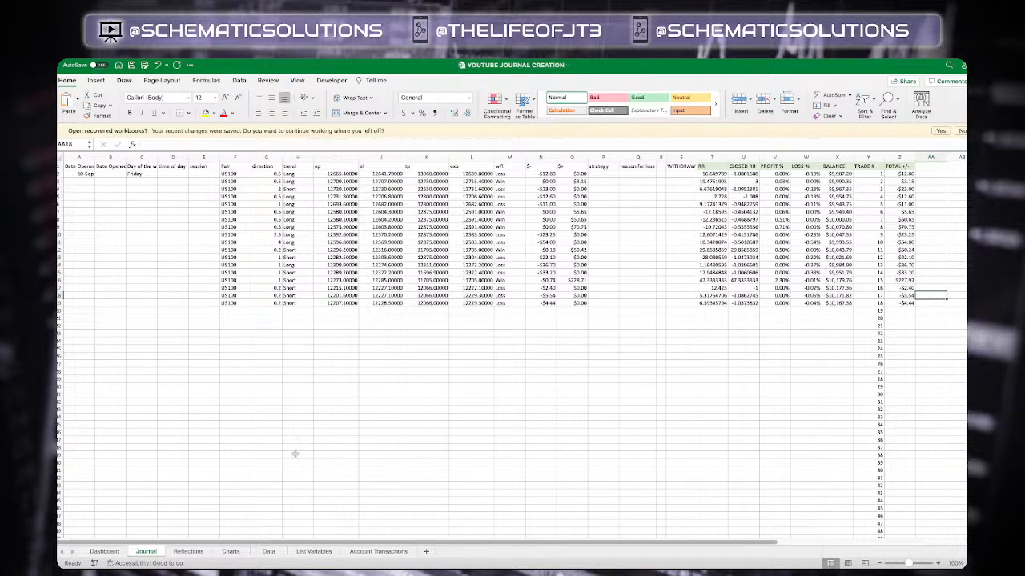
click(105, 552)
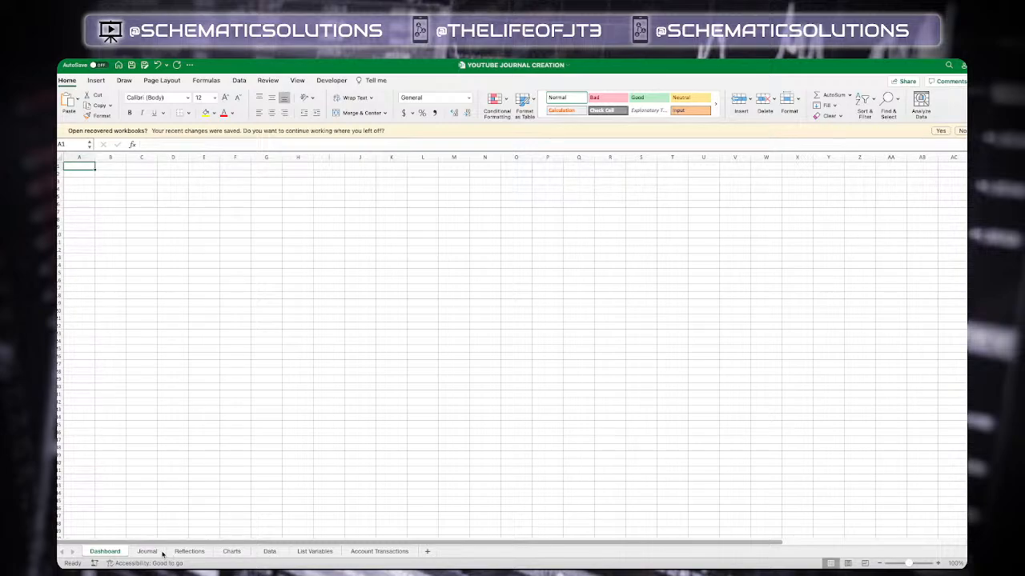
click(148, 552)
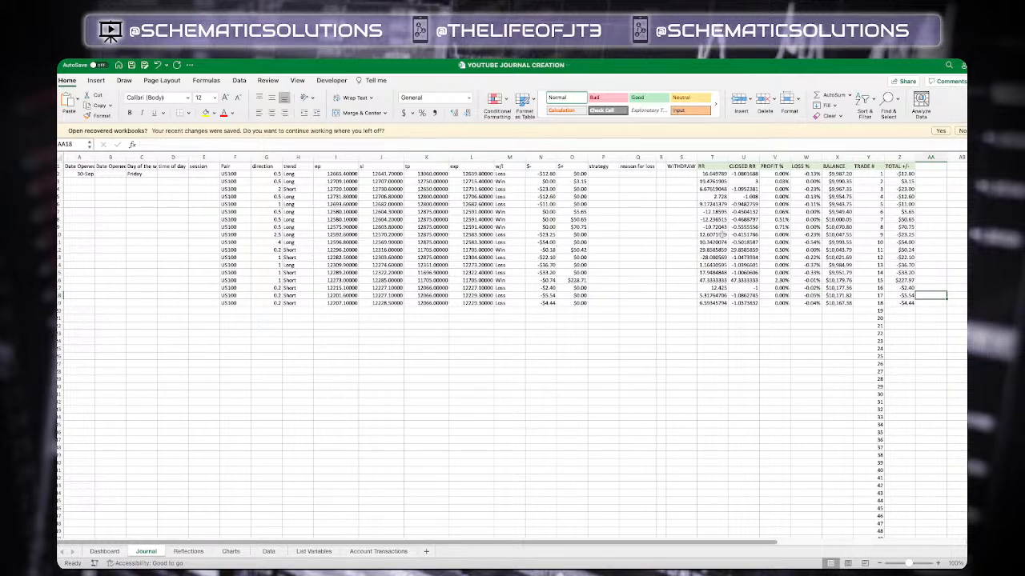
scroll(562, 222, right, 1)
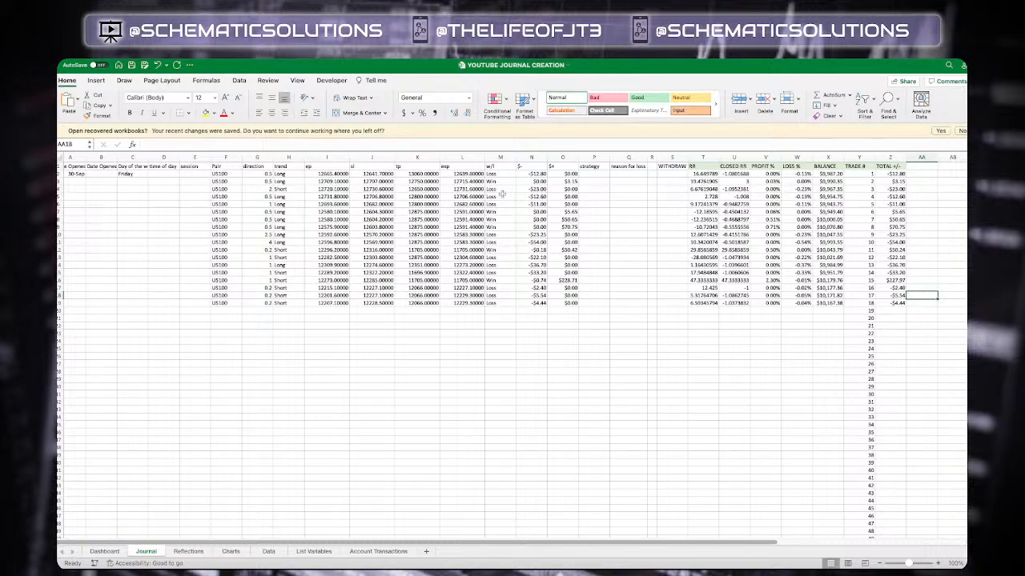
Start a new Classic conditional formatting rule on the w/l column for cells containing the text Loss, using a custom format
click(501, 158)
click(501, 157)
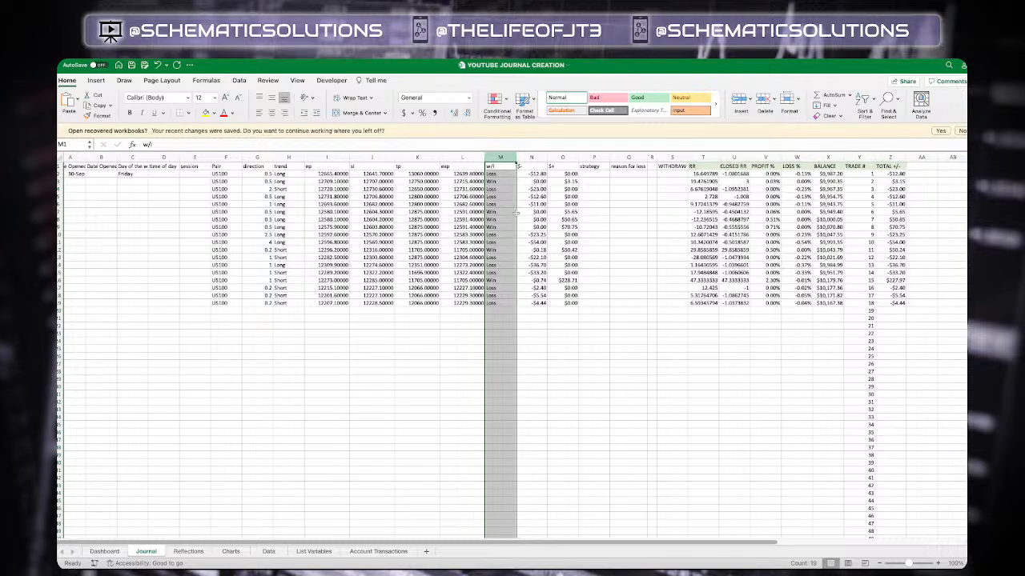
click(508, 111)
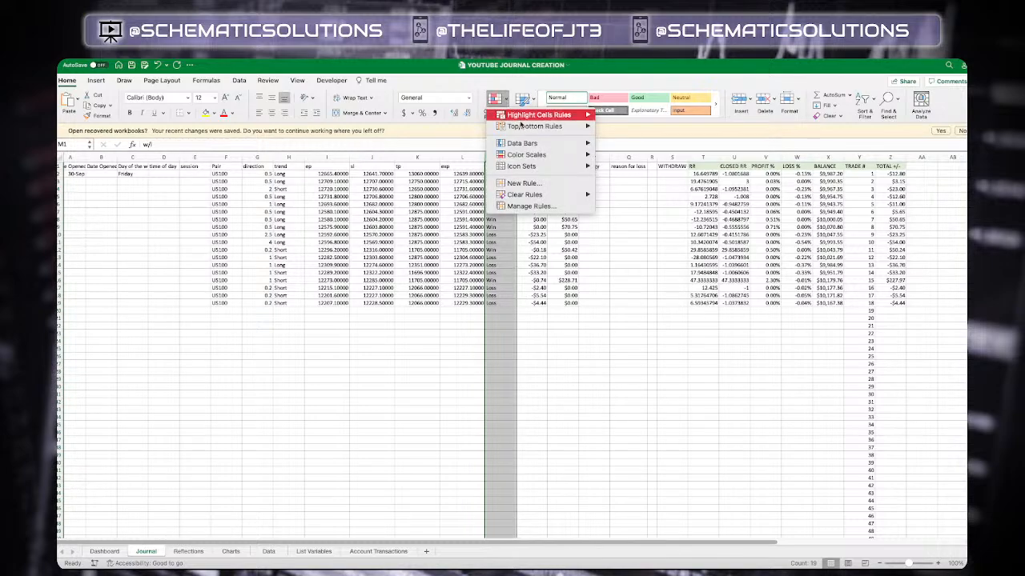
mouse_move(527, 199)
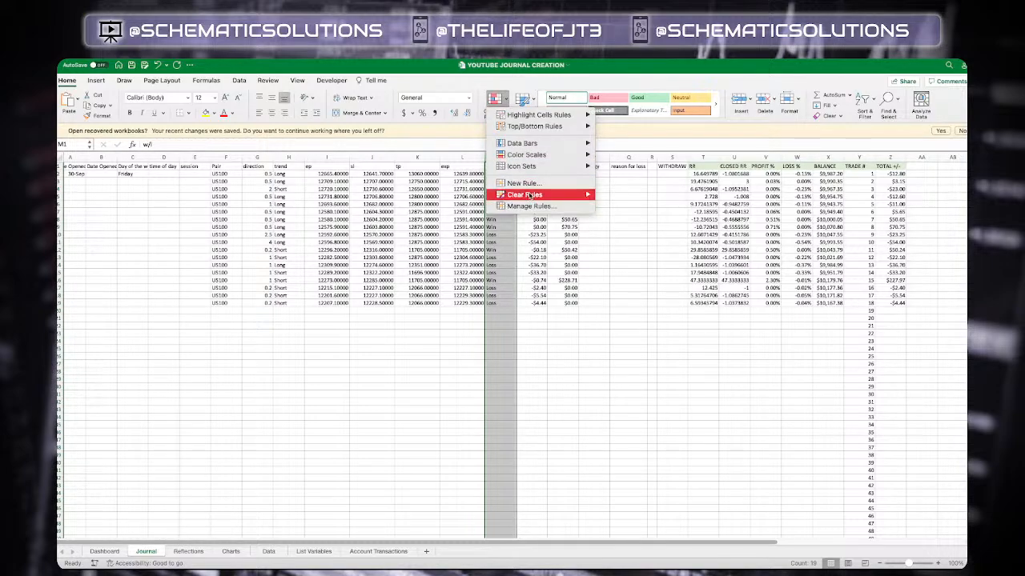
click(532, 187)
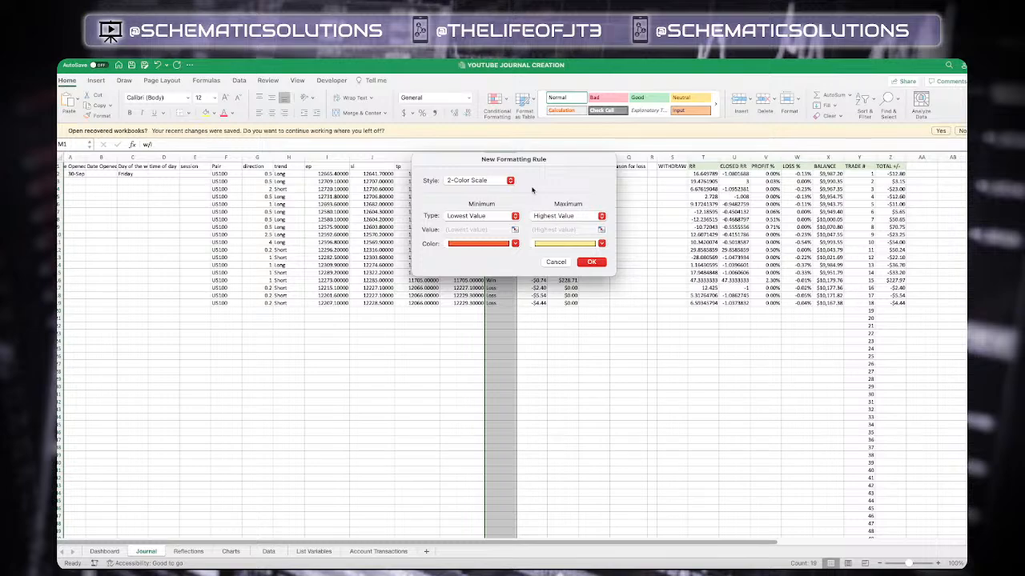
click(511, 181)
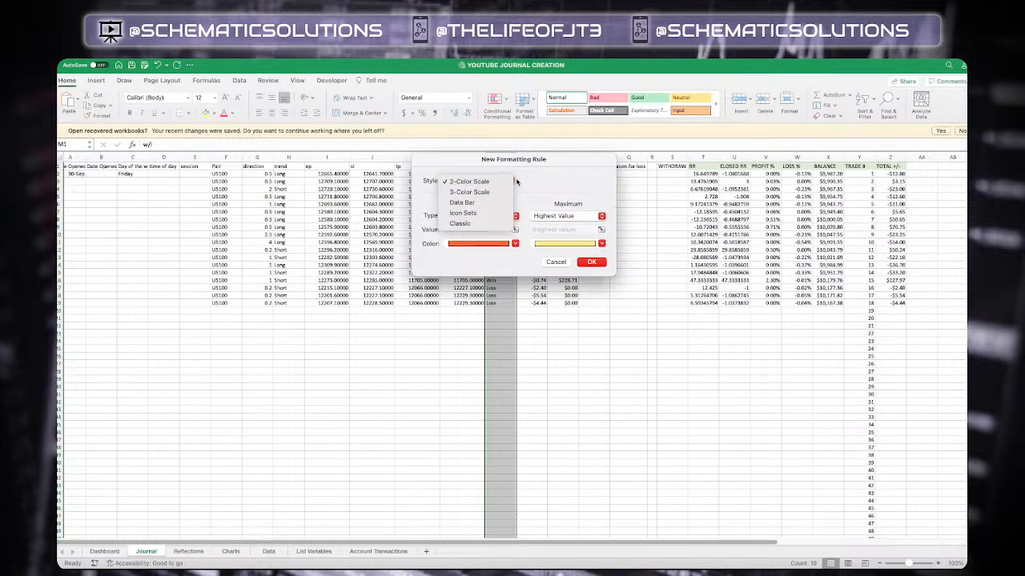
click(478, 224)
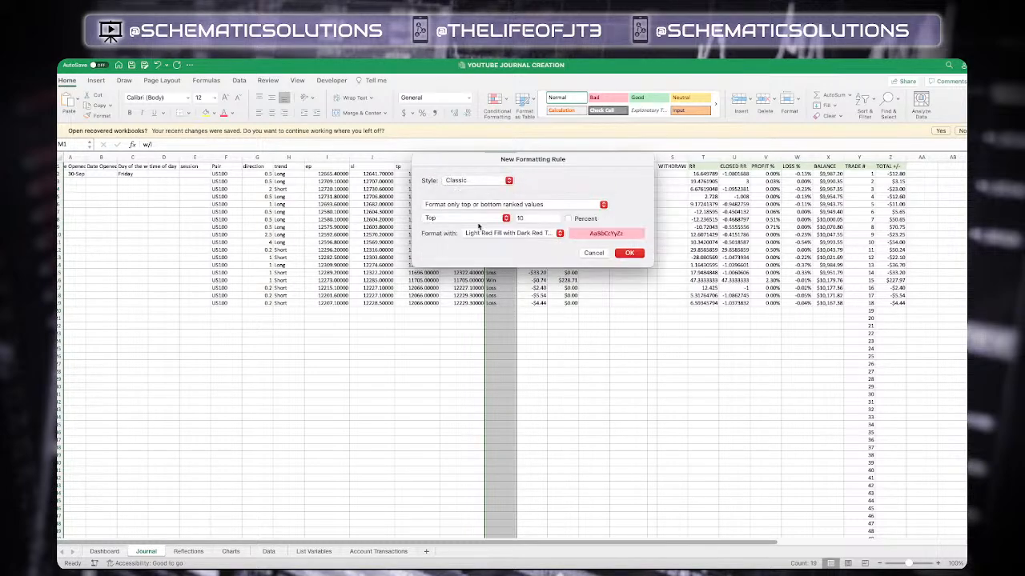
click(491, 208)
click(490, 197)
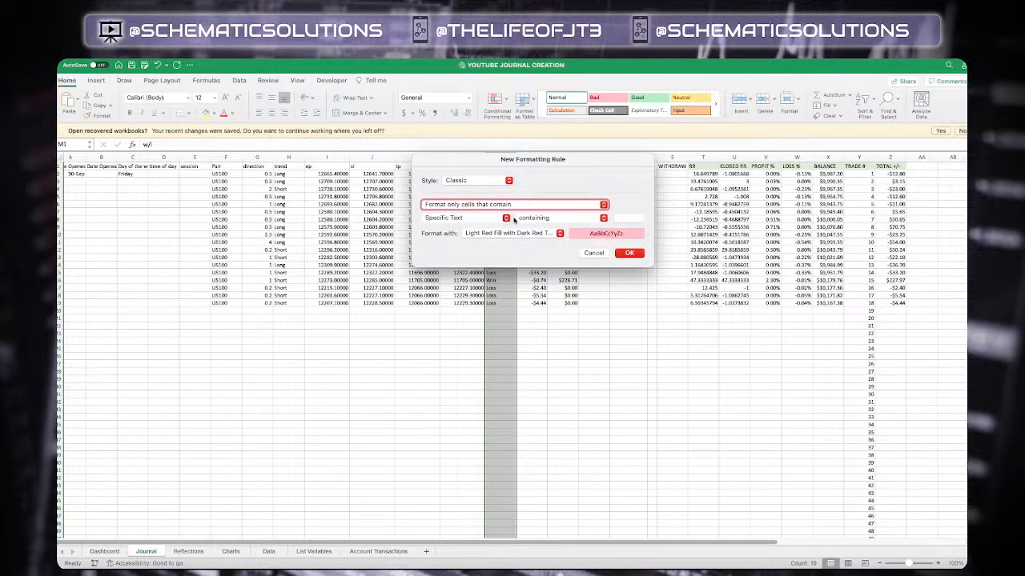
click(627, 219)
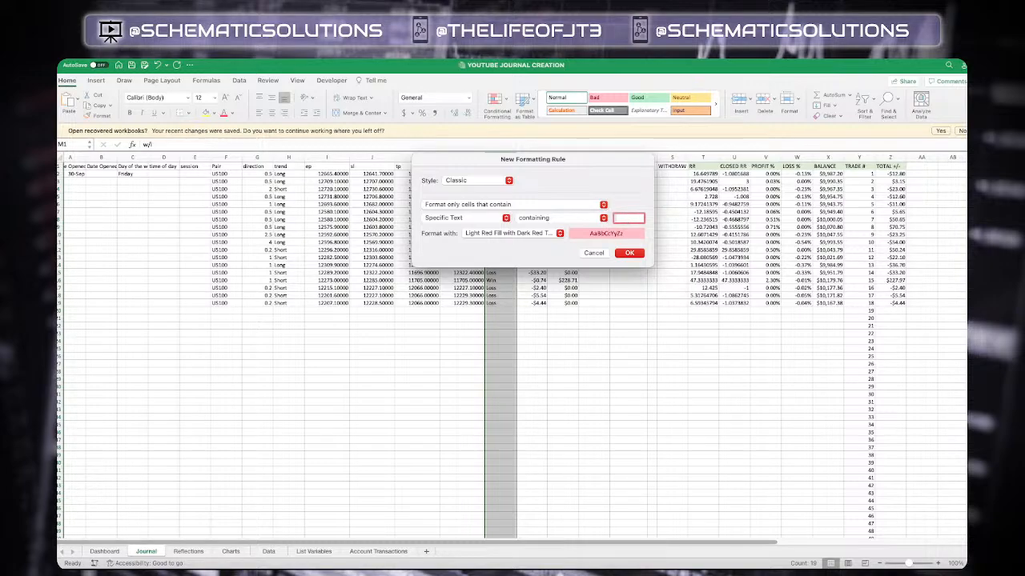
text(Loss)
click(559, 233)
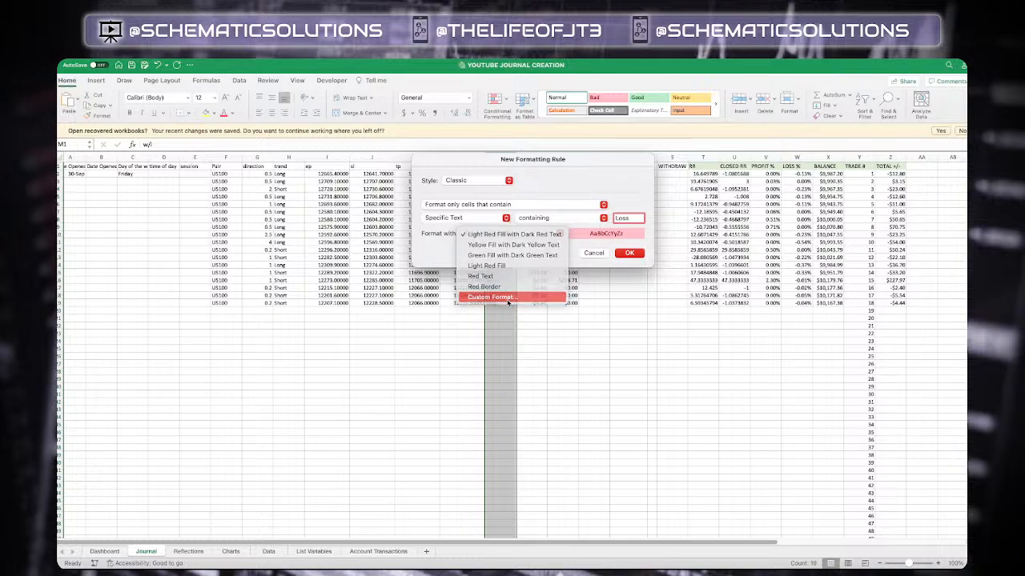
click(507, 302)
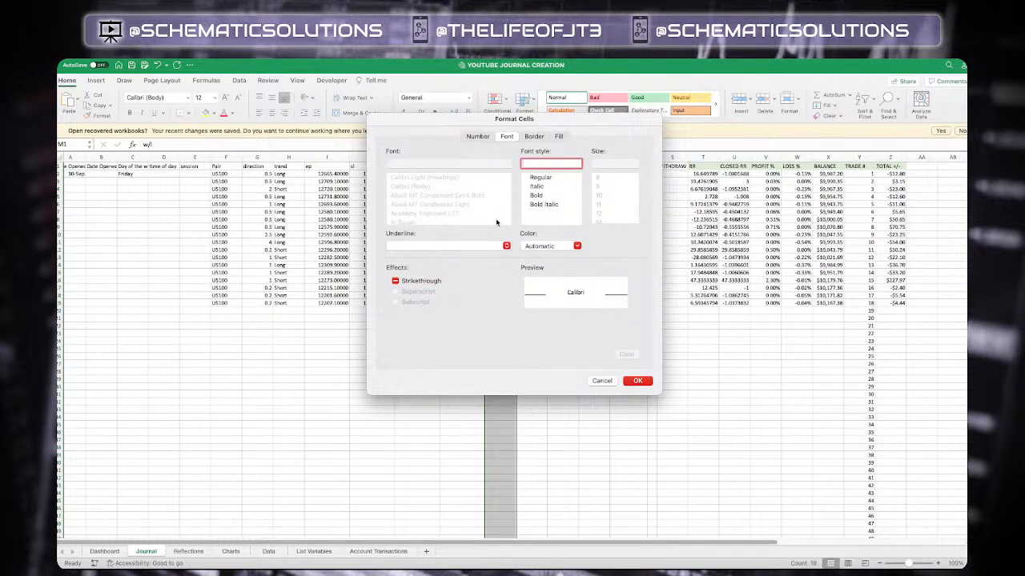
Set the custom format's fill to a light red from the colour picker and apply the rule
click(534, 137)
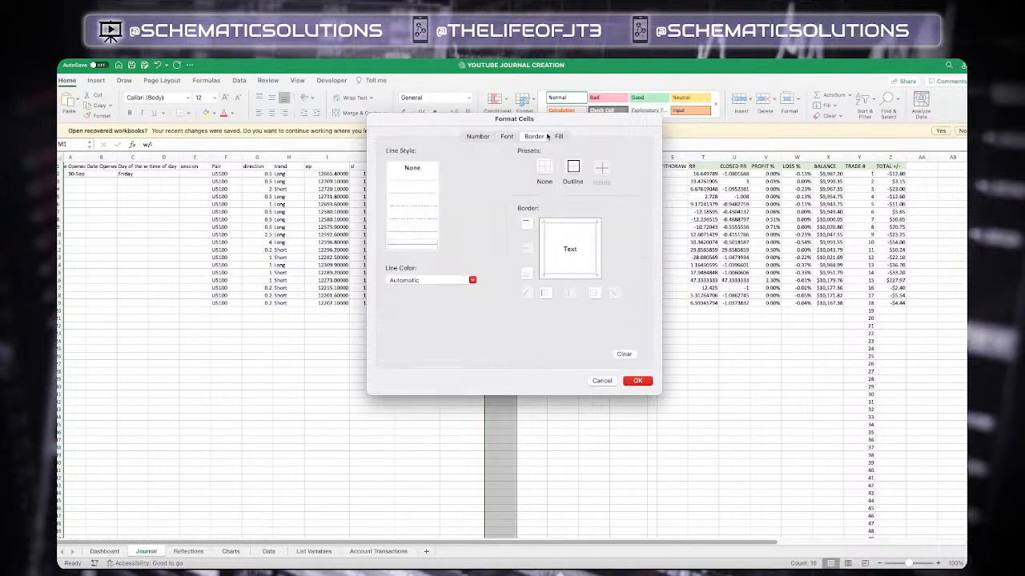
click(558, 137)
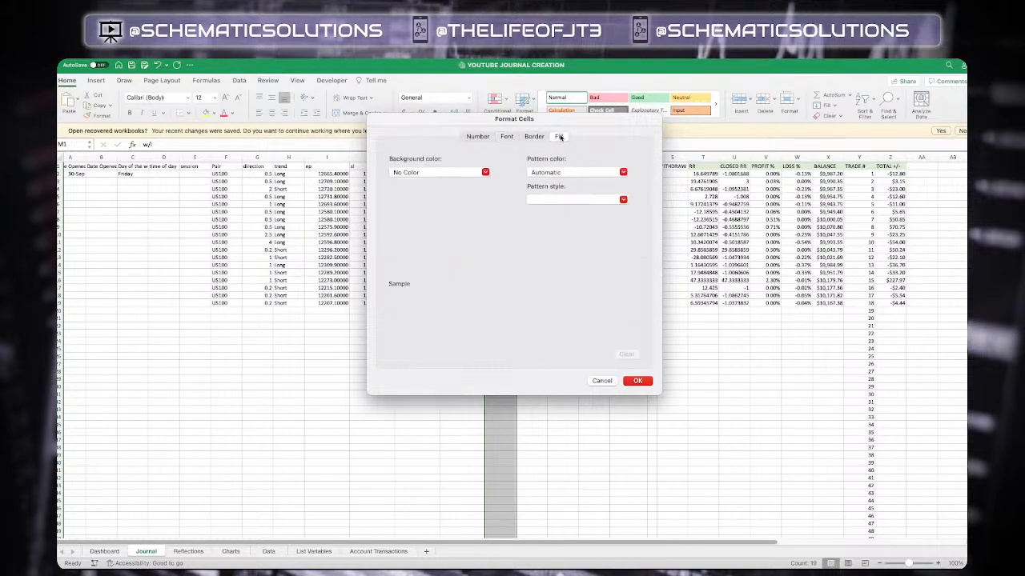
click(485, 172)
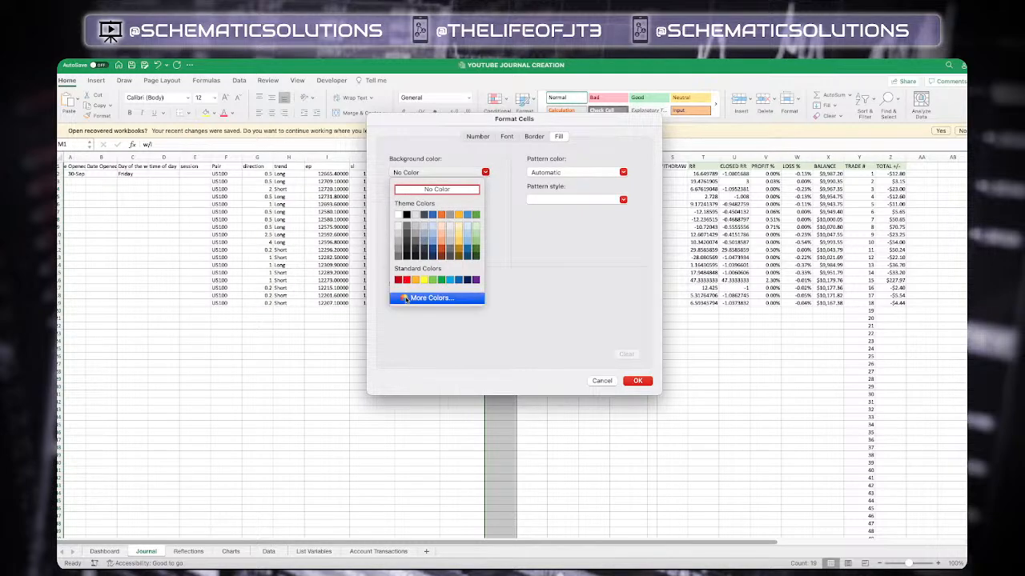
click(406, 280)
click(483, 172)
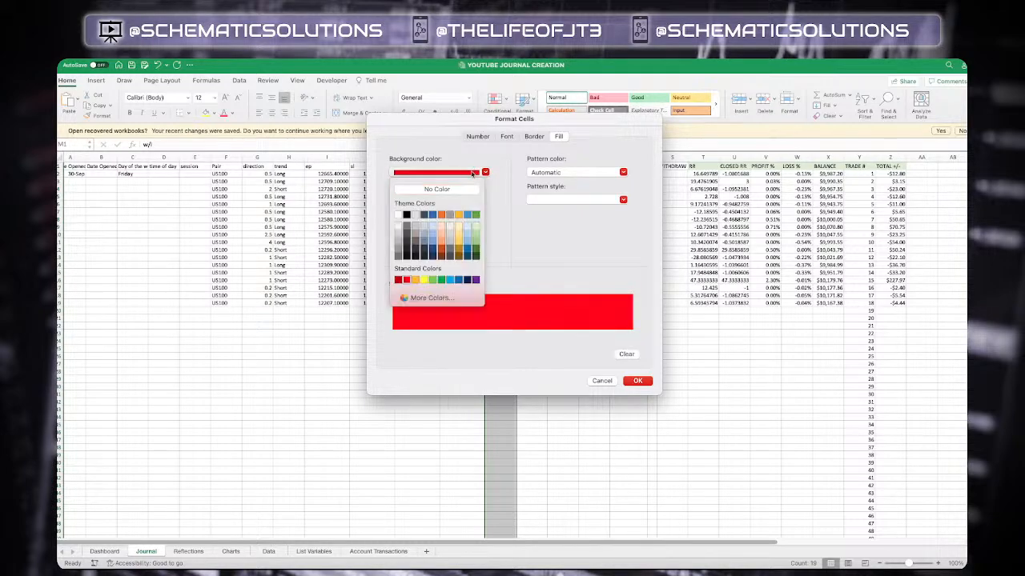
click(404, 297)
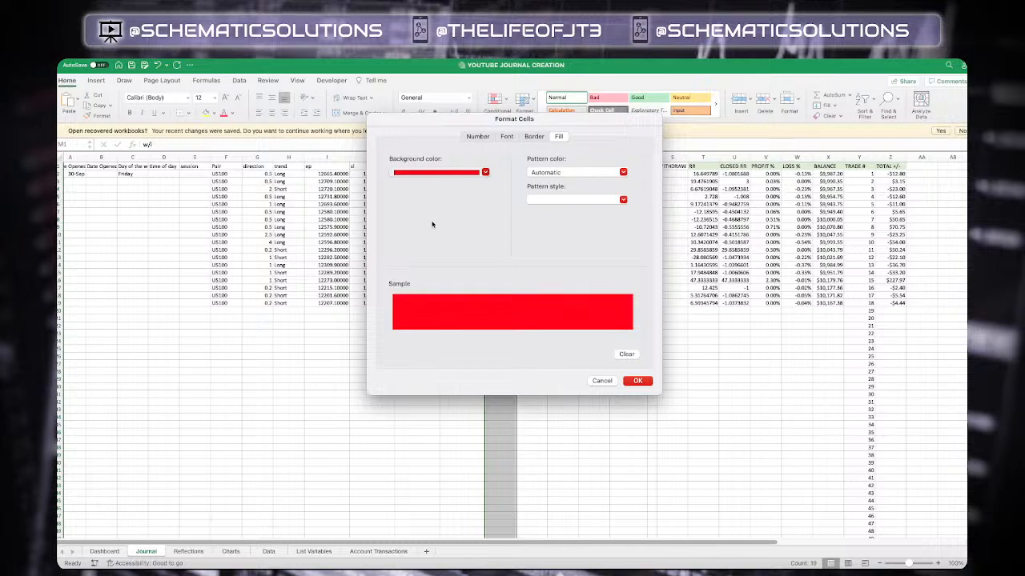
click(467, 200)
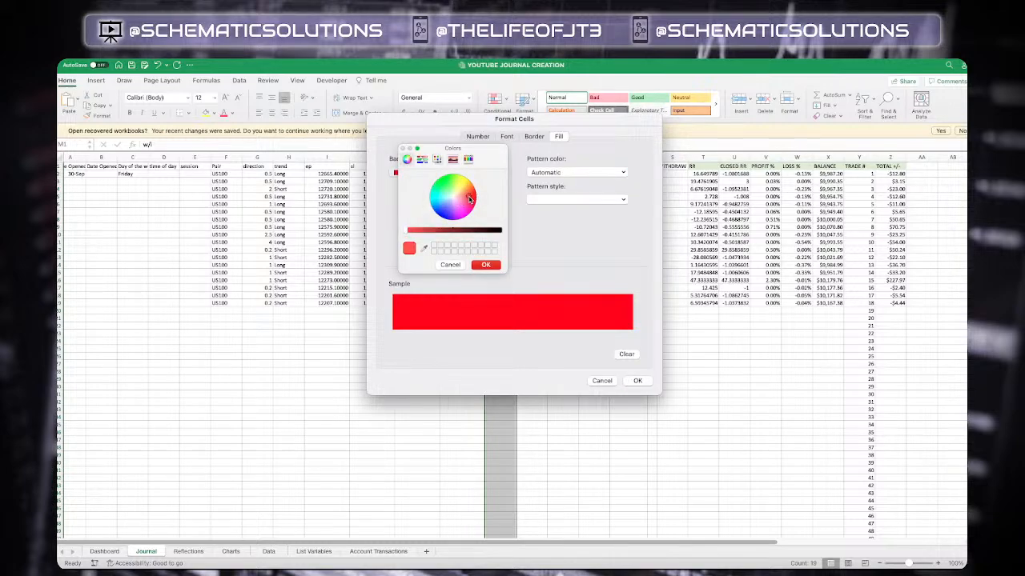
drag(468, 200, 462, 199)
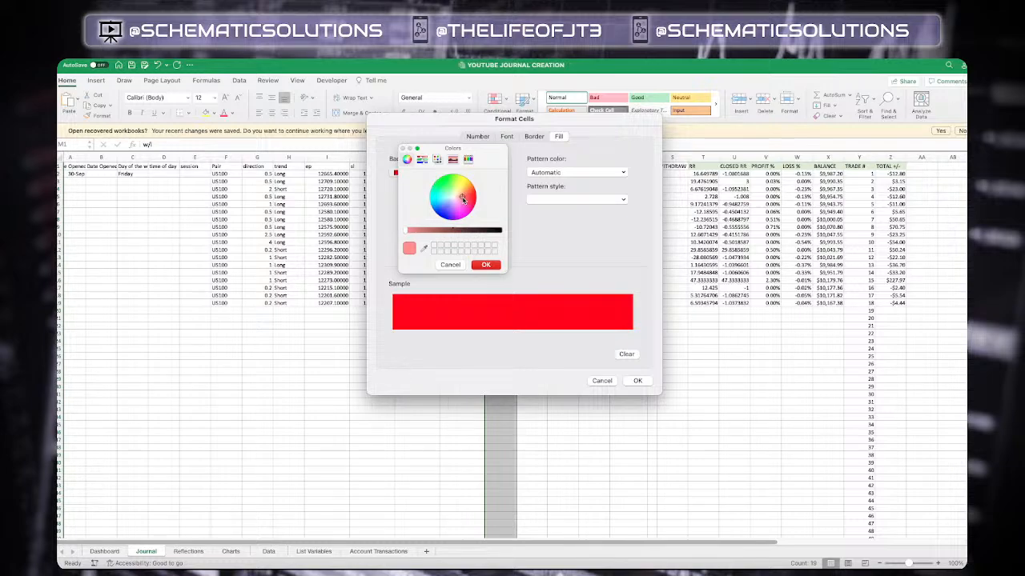
click(490, 265)
click(506, 137)
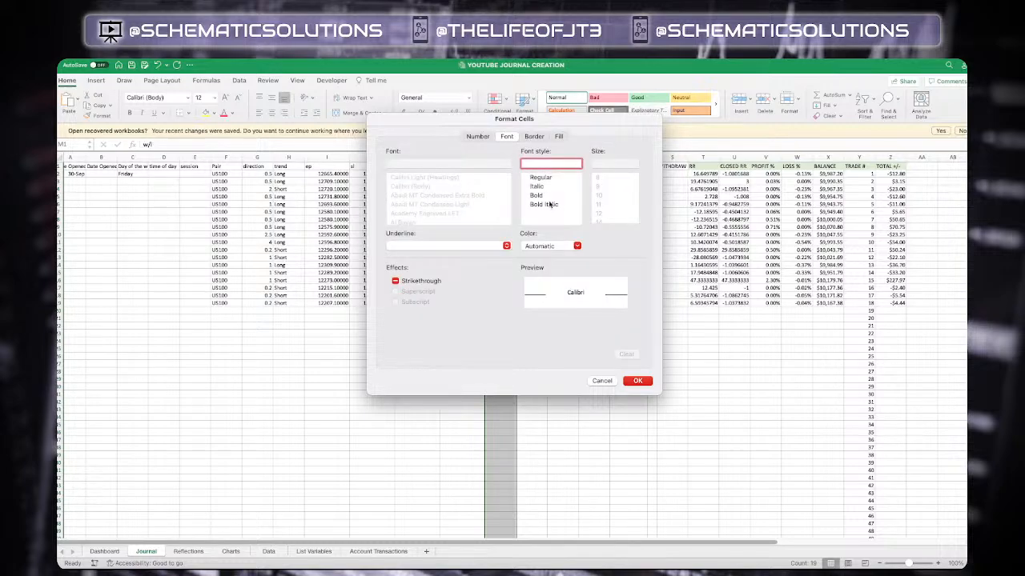
click(536, 137)
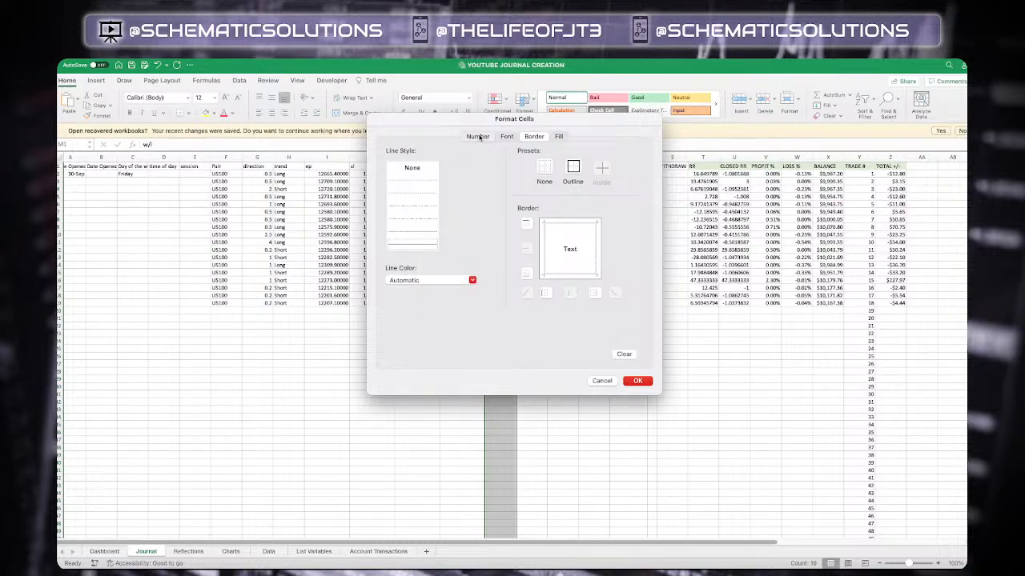
click(477, 137)
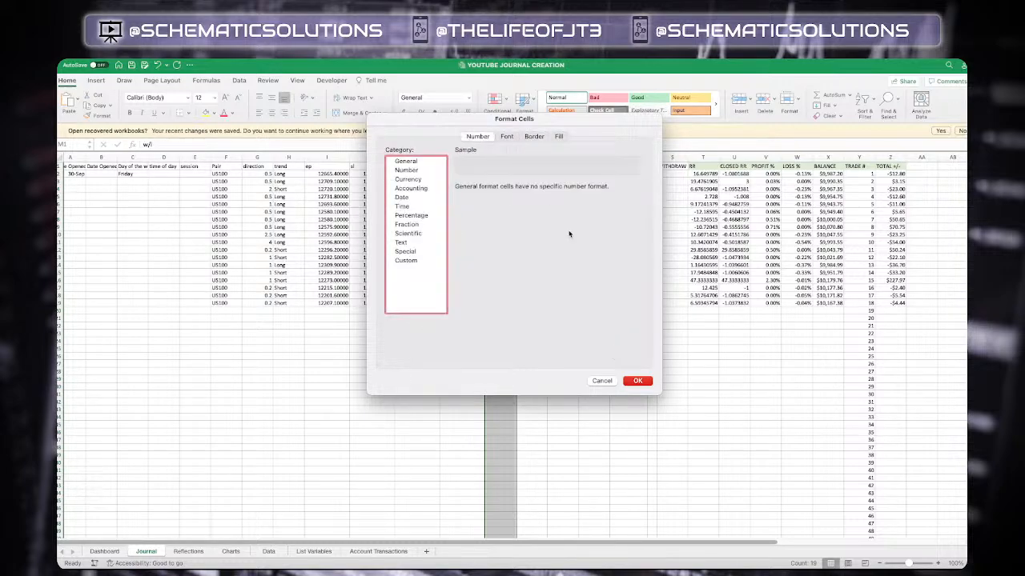
click(637, 380)
click(631, 253)
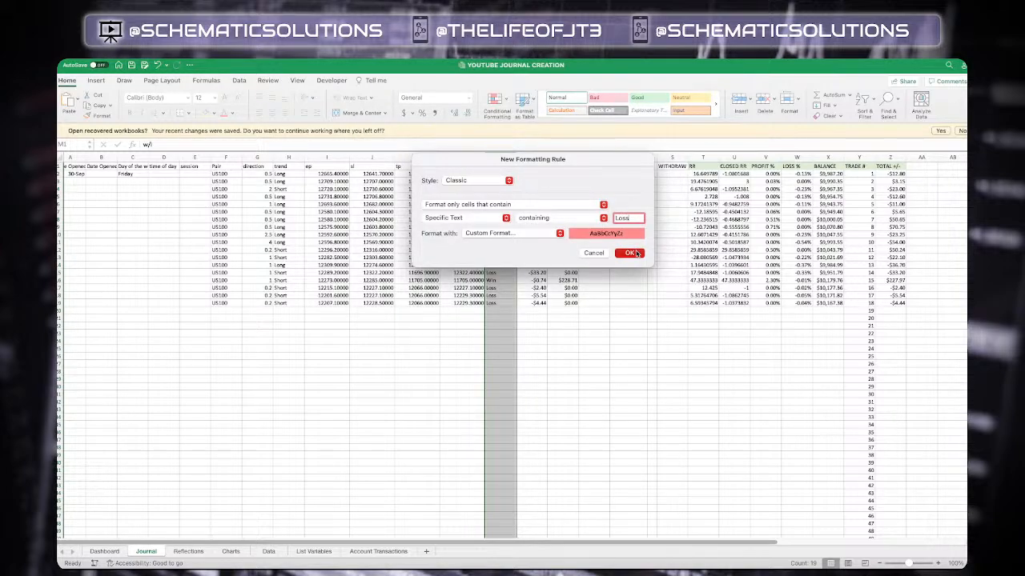
click(595, 377)
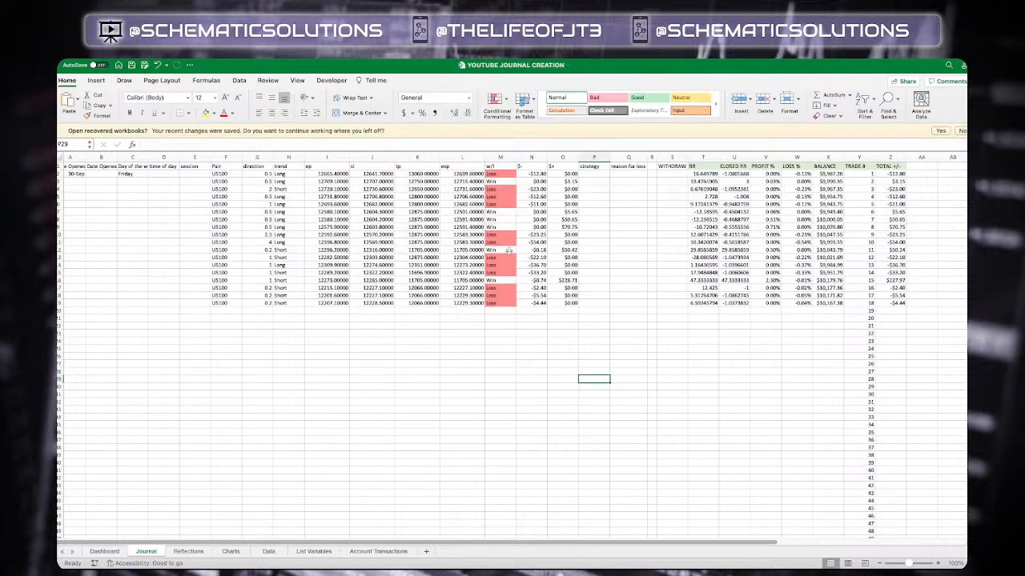
click(497, 326)
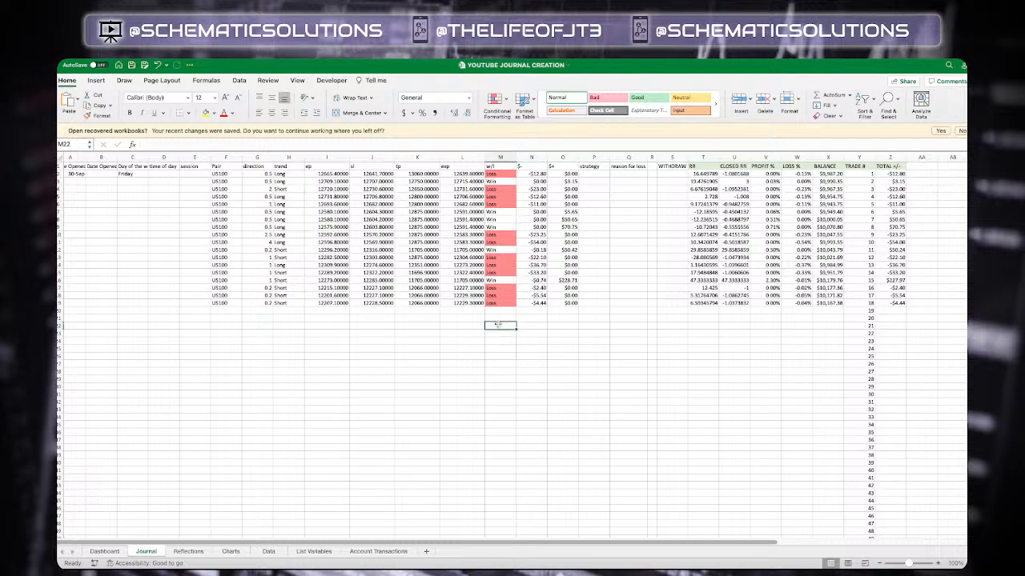
text(Loss)
key(Return)
click(502, 325)
key(Delete)
key(Right)
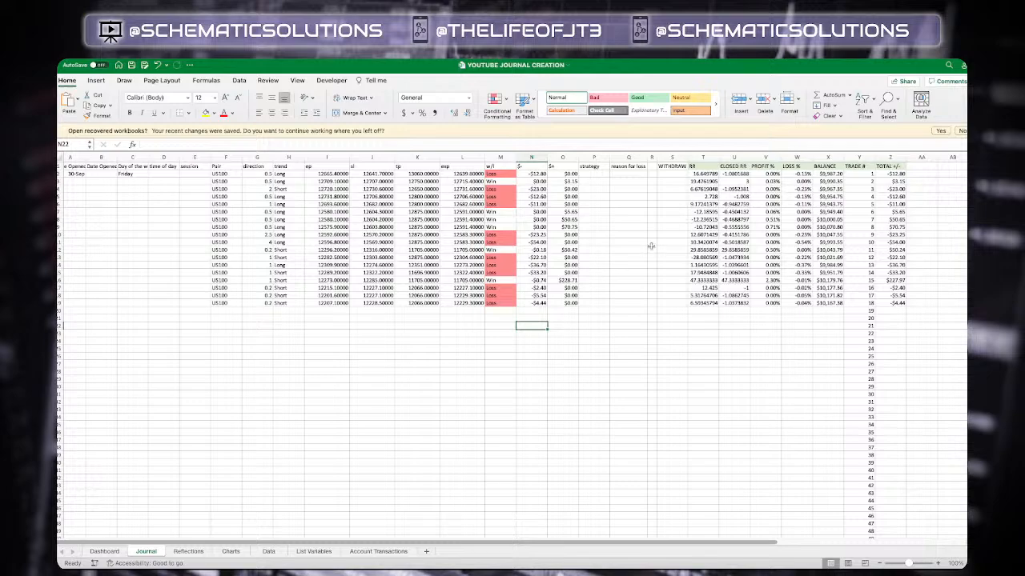